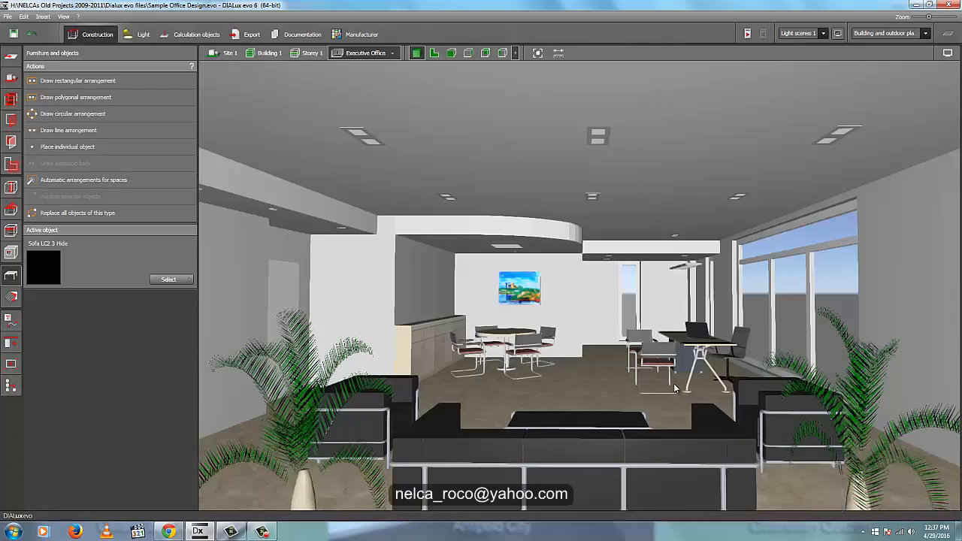
- Examine the executive office in 3D, including the desk, the seating area and the curved dropped ceiling above the meeting table
right_click_drag(646, 383, 608, 362)
scroll(623, 381, "up", 2)
scroll(624, 381, "up", 3)
scroll(629, 390, "down", 3)
scroll(607, 357, "up", 10)
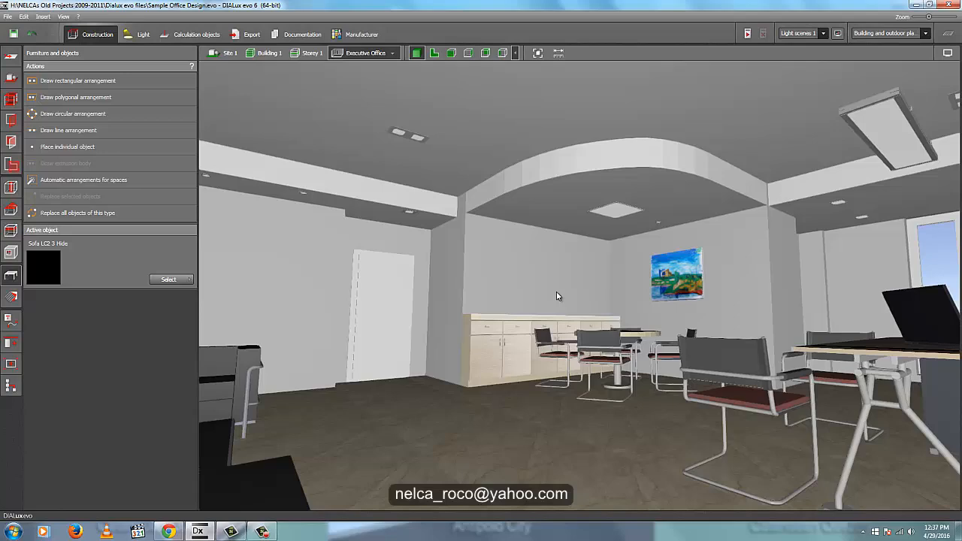
right_click_drag(556, 292, 482, 191)
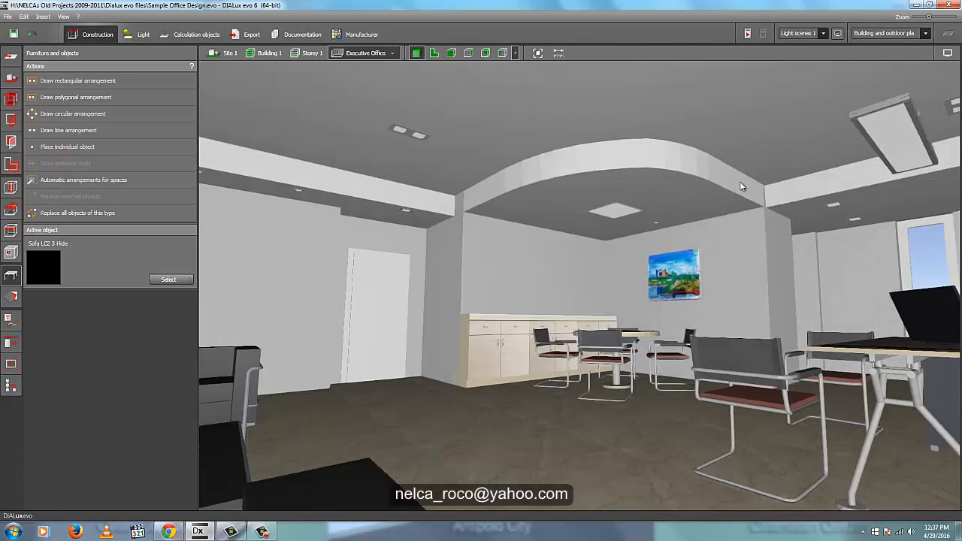
right_click_drag(469, 340, 447, 263)
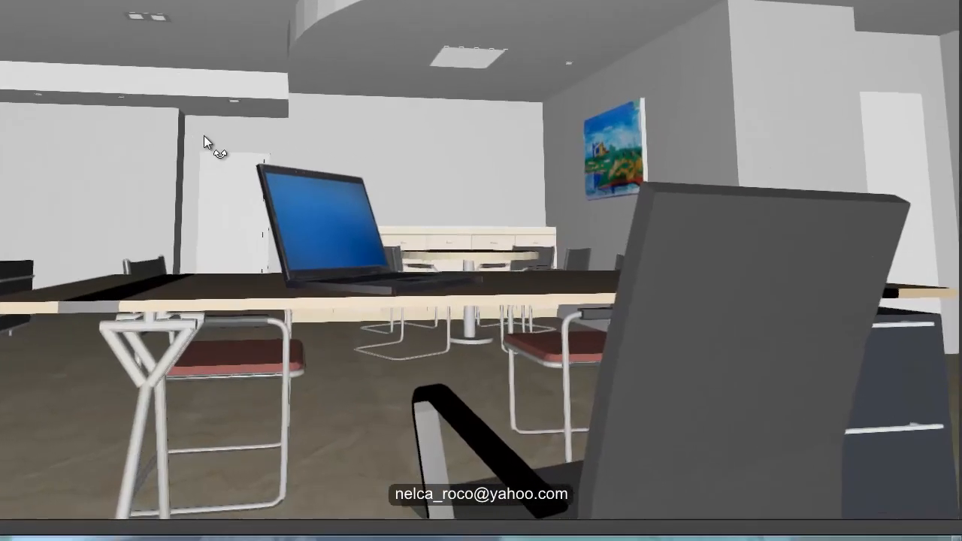
mouse_move(204, 136)
right_mouse_down()
mouse_move(784, 151)
mouse_move(711, 77)
right_mouse_up()
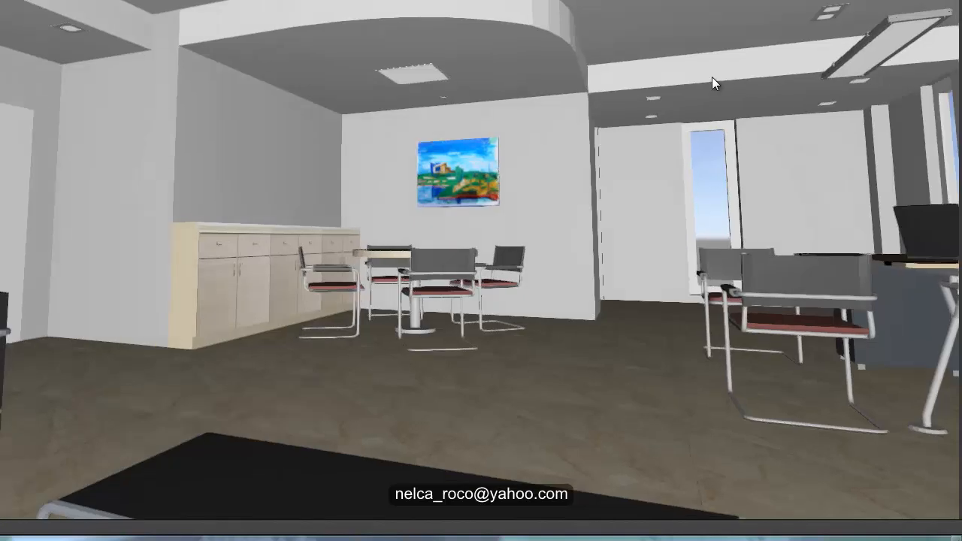
right_click_drag(403, 298, 140, 186)
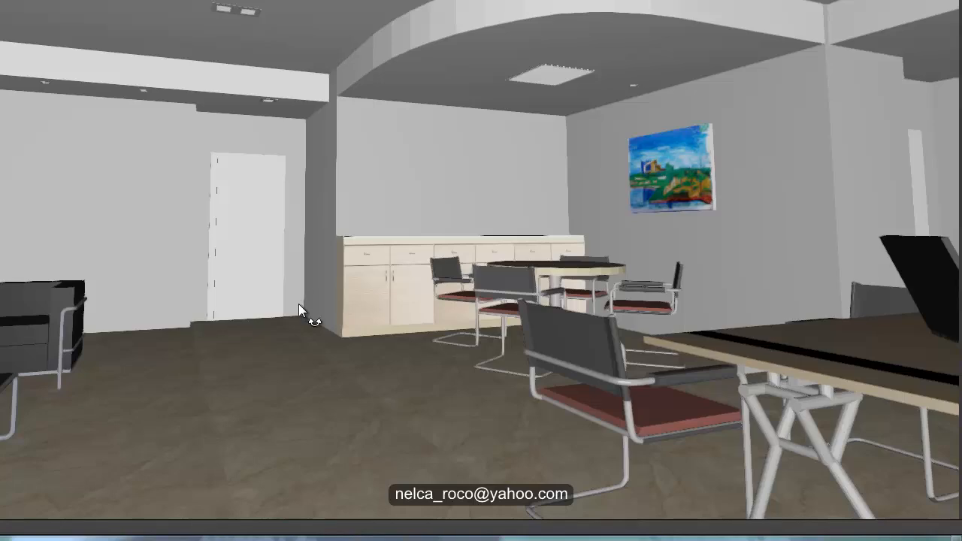
right_click_drag(298, 303, 301, 302)
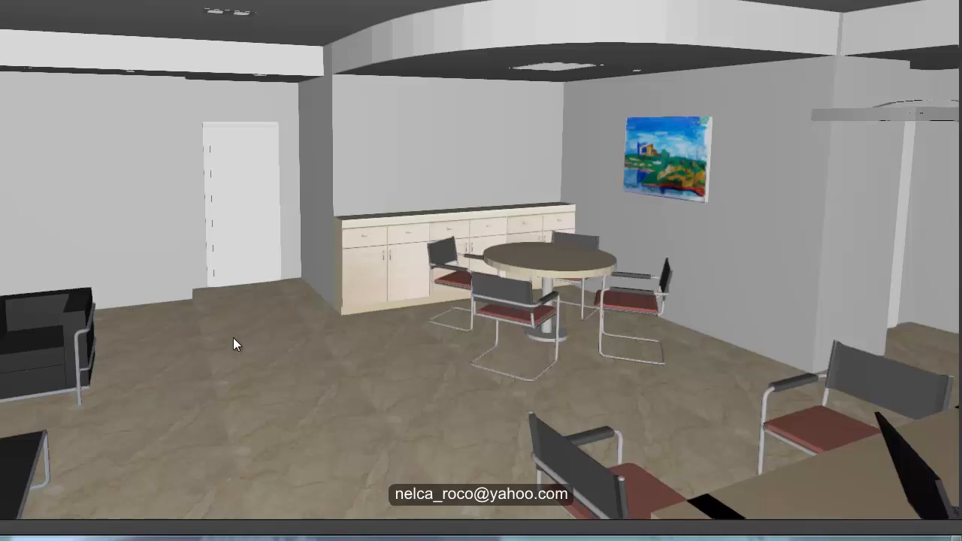
right_click_drag(299, 325, 312, 313)
middle_click_drag(388, 314, 394, 344)
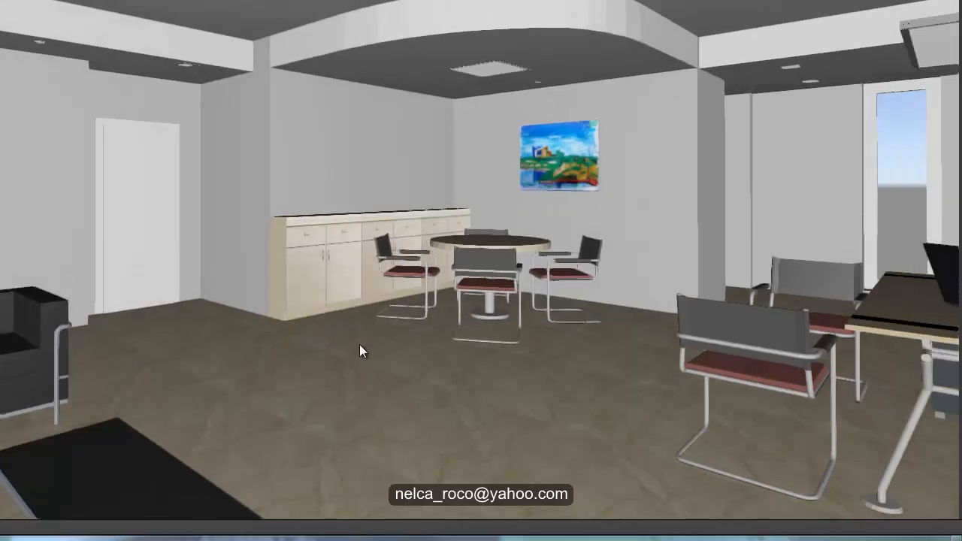
right_click_drag(359, 345, 356, 343)
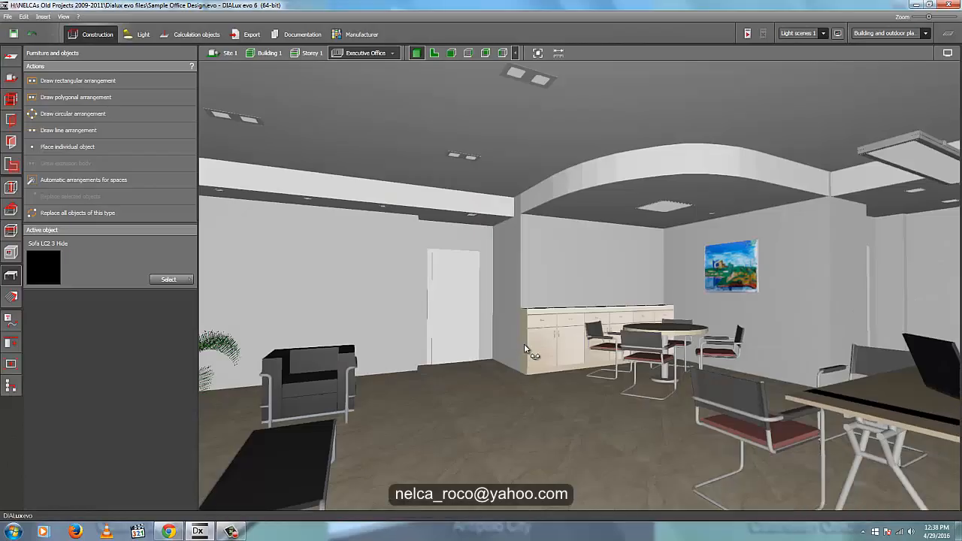
right_click_drag(524, 344, 676, 419)
scroll(569, 320, "up", 3)
scroll(676, 419, "down", 5)
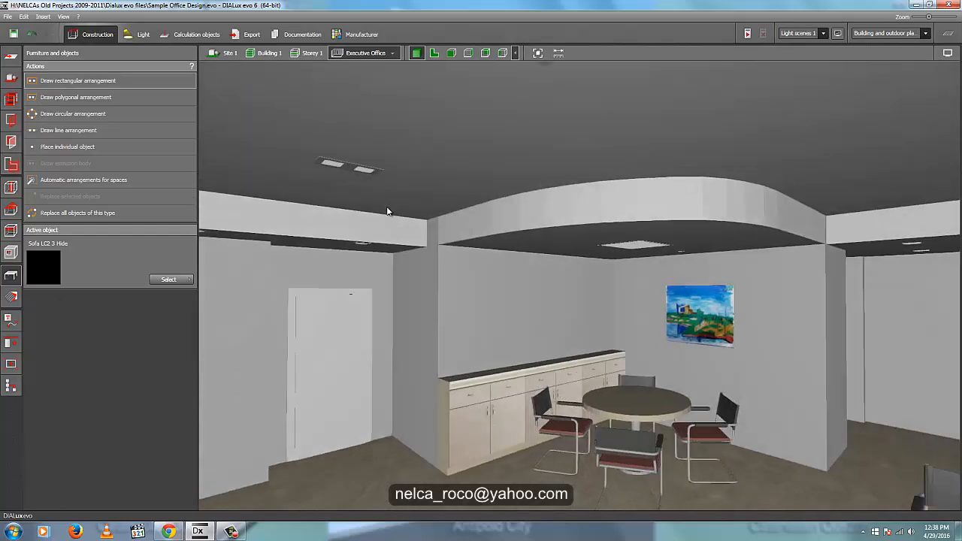
- Set the curved dropped ceiling's side offset to 0.15 m and its ceiling thickness to 0.1 m
left_click(509, 230)
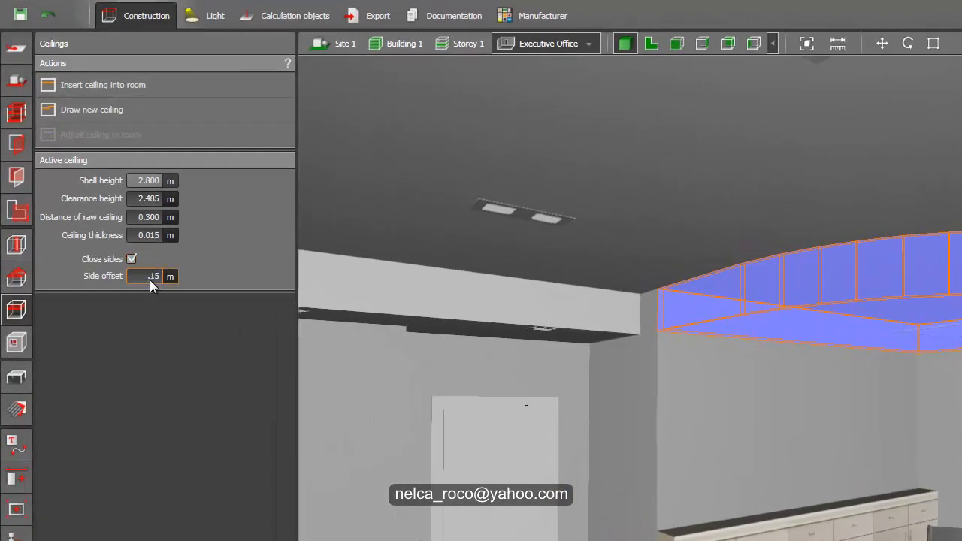
type("5")
key("Return")
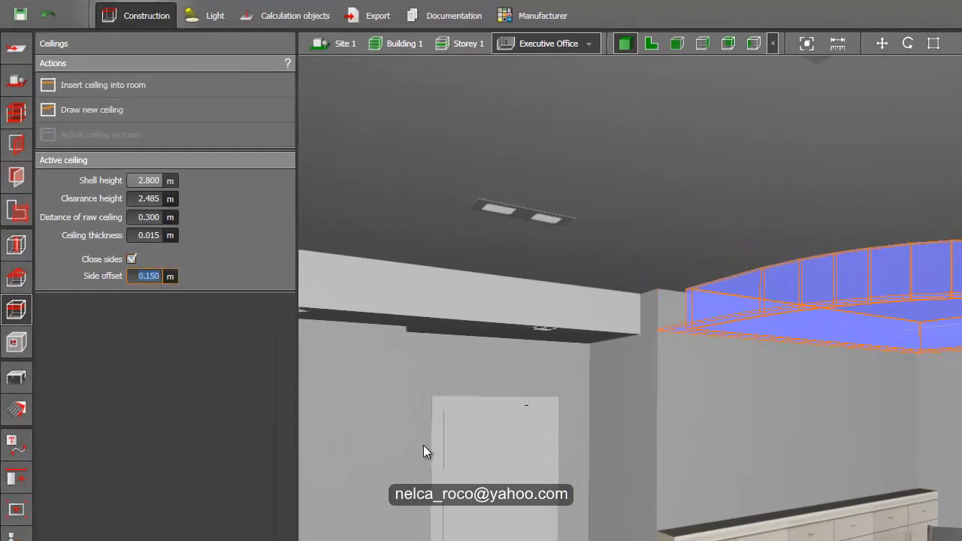
left_click(153, 234)
type(".1")
key("Return")
key("Escape")
- Examine the curved ceiling's stepped edge above the meeting table from several angles
right_click_drag(526, 405, 688, 475)
right_click_drag(561, 401, 560, 319)
middle_click_drag(628, 263, 586, 303)
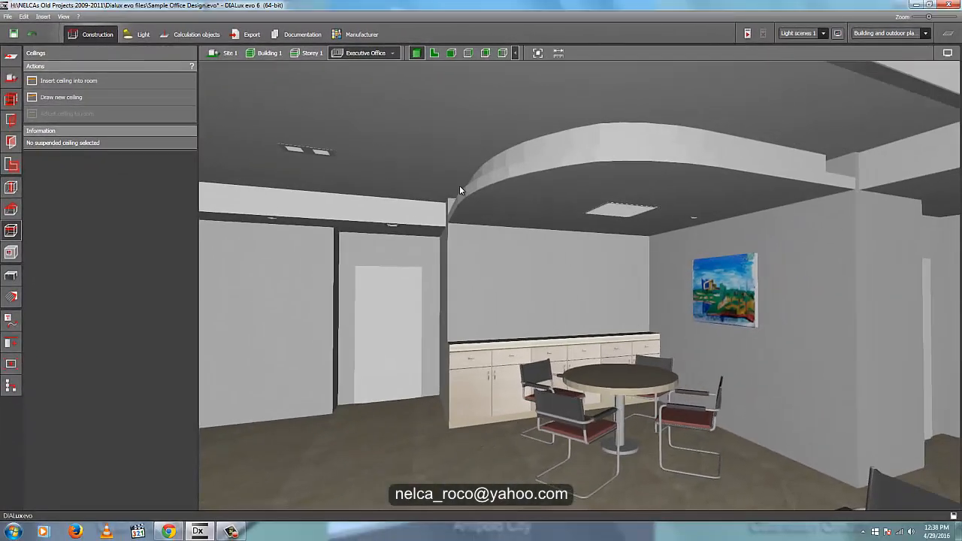
right_click_drag(460, 195, 534, 163)
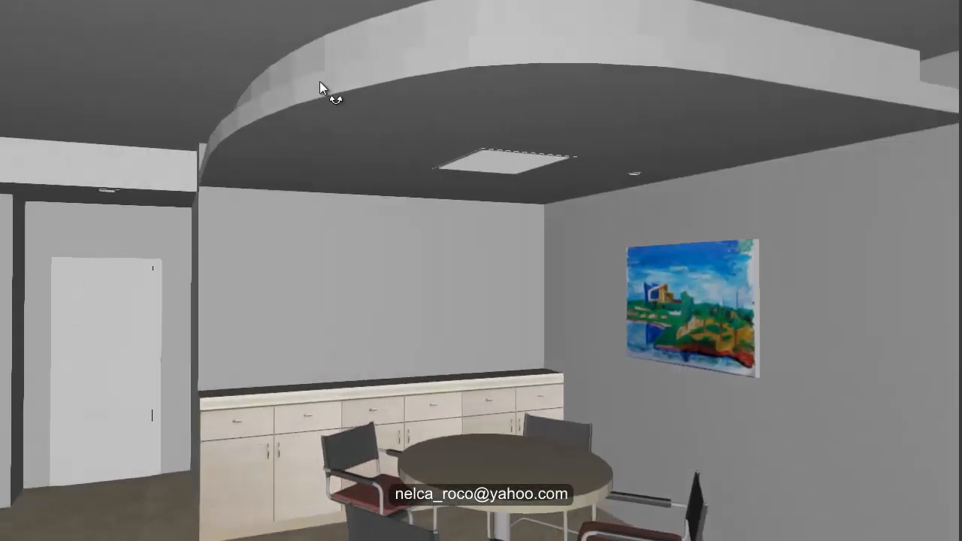
mouse_move(320, 81)
right_mouse_down()
mouse_move(250, 211)
mouse_move(208, 220)
mouse_move(239, 225)
mouse_move(298, 171)
mouse_move(261, 172)
right_mouse_up()
mouse_move(278, 103)
right_mouse_down()
mouse_move(248, 98)
mouse_move(286, 121)
mouse_move(256, 118)
right_mouse_up()
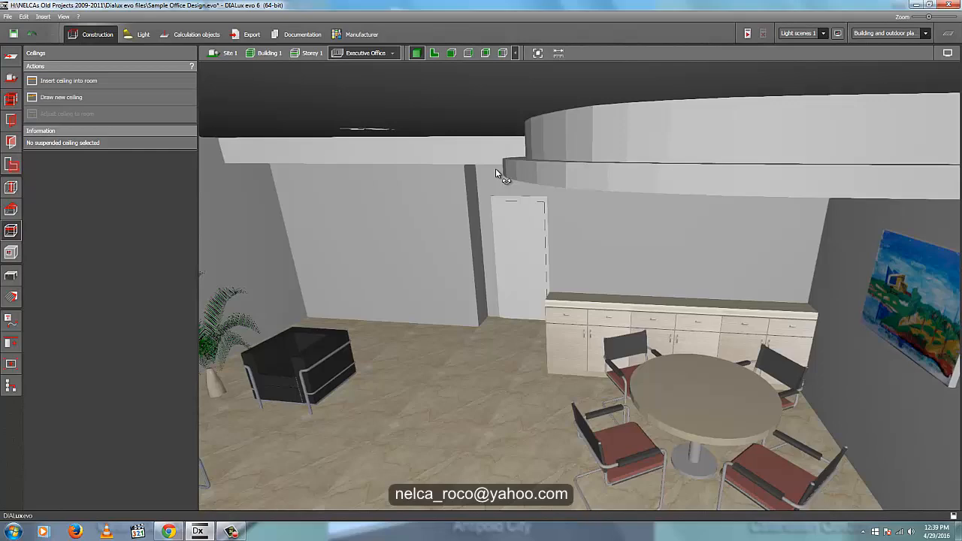
right_click_drag(495, 170, 508, 203)
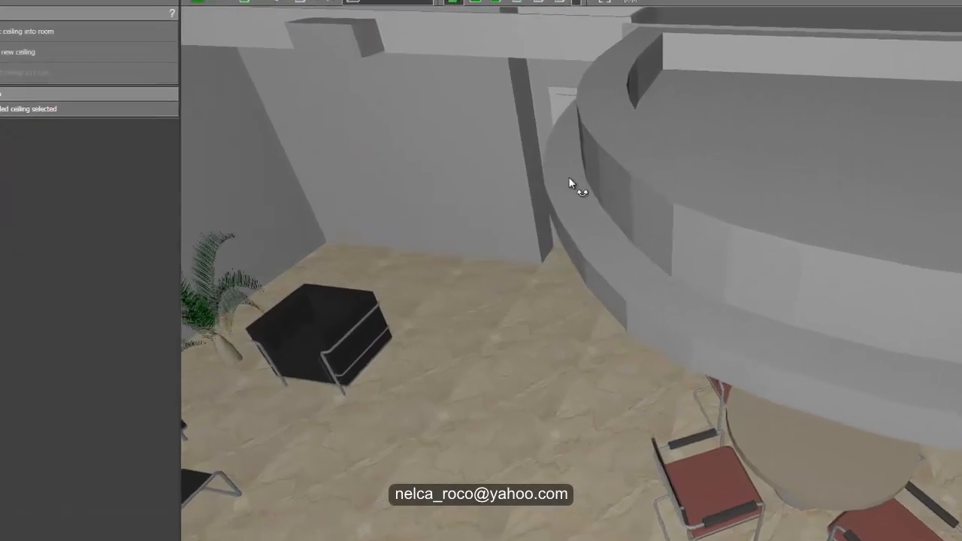
mouse_move(569, 181)
right_mouse_down()
mouse_move(726, 183)
mouse_move(764, 157)
mouse_move(715, 138)
mouse_move(710, 99)
mouse_move(365, 142)
mouse_move(338, 221)
mouse_move(308, 174)
mouse_move(408, 223)
mouse_move(414, 249)
mouse_move(368, 224)
right_mouse_up()
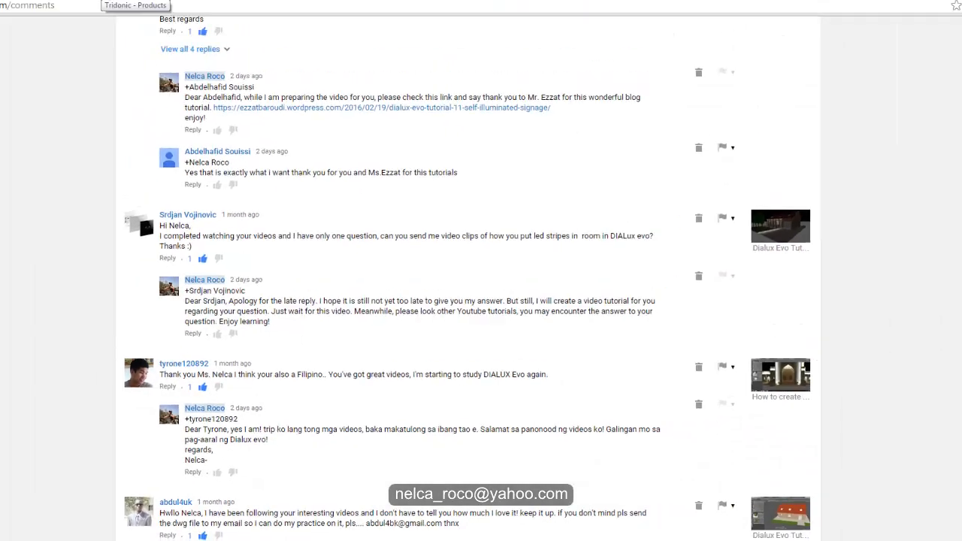
- Switch to the Tridonic website in Chrome and open the TALEXXmodule LLE ADVANCED range of linear LED light engines
left_click(117, 7)
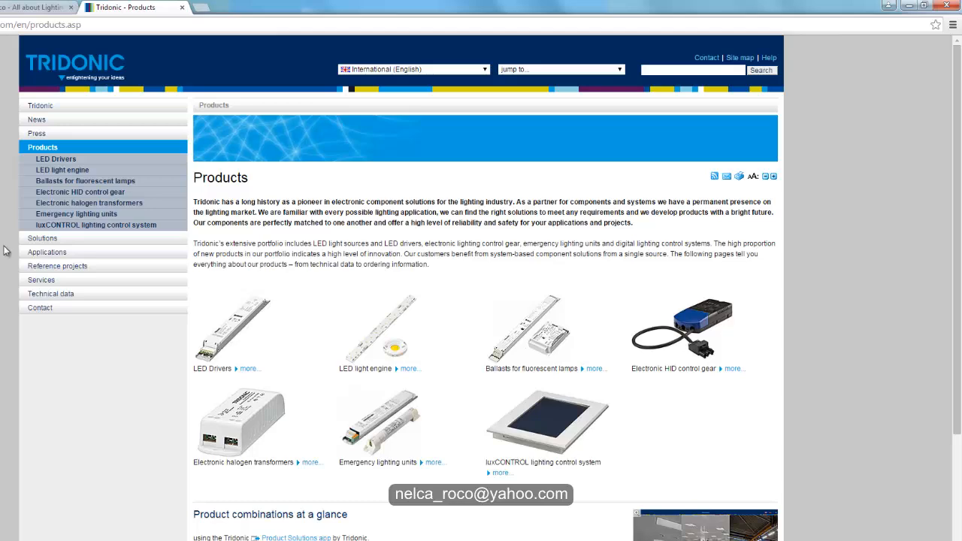
left_click(370, 344)
scroll(305, 401, "down", 1)
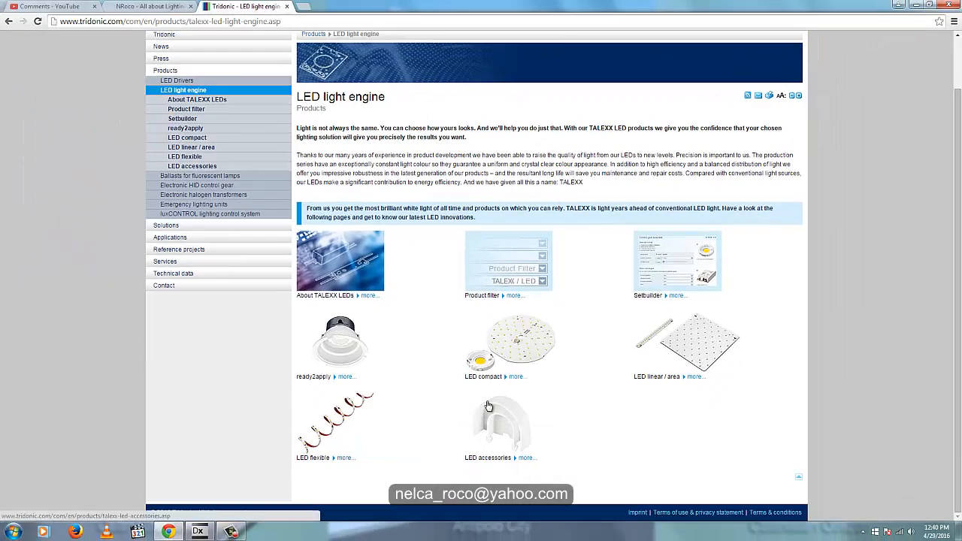
left_click(656, 357)
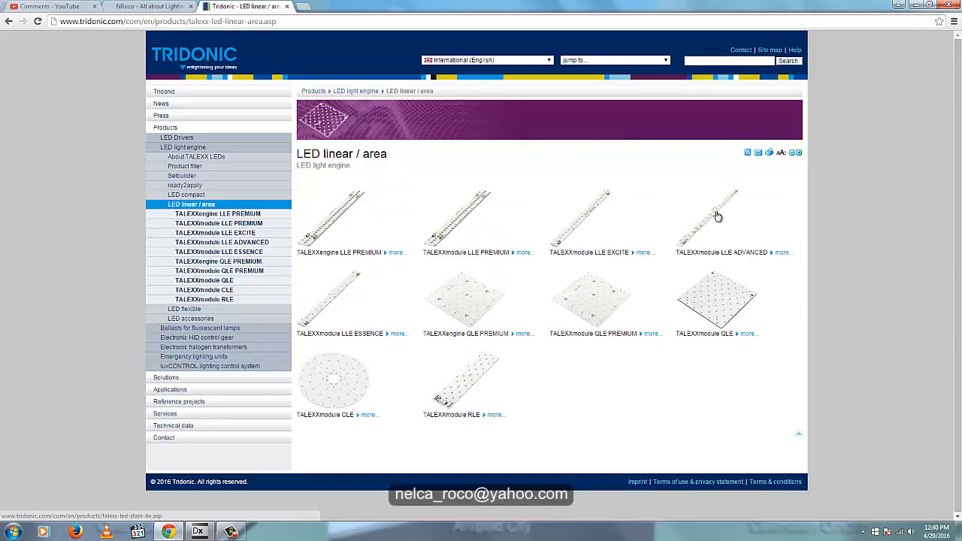
left_click(717, 217)
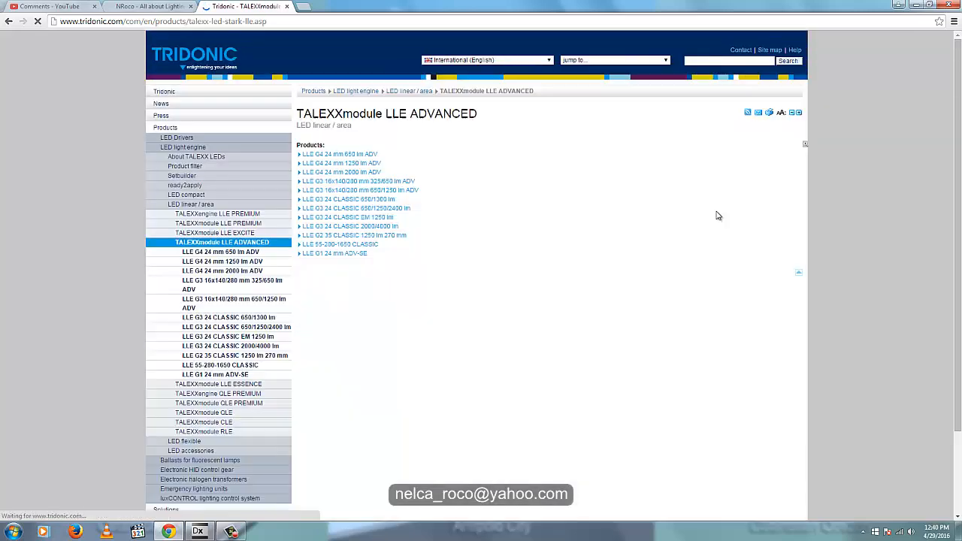
- Open the LLE G4 24 mm 650 lm ADV product page and show its CAD/RAY files
left_click(359, 195)
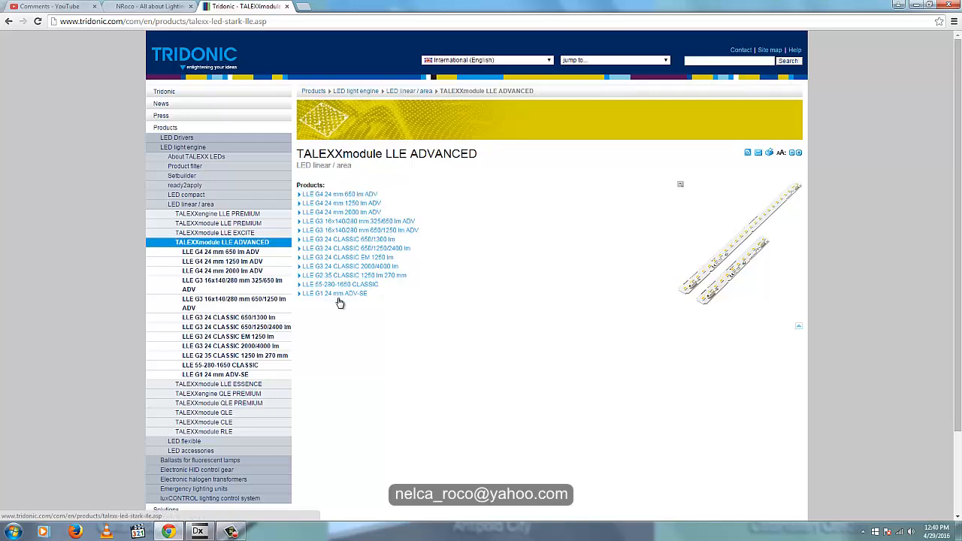
left_click(346, 196)
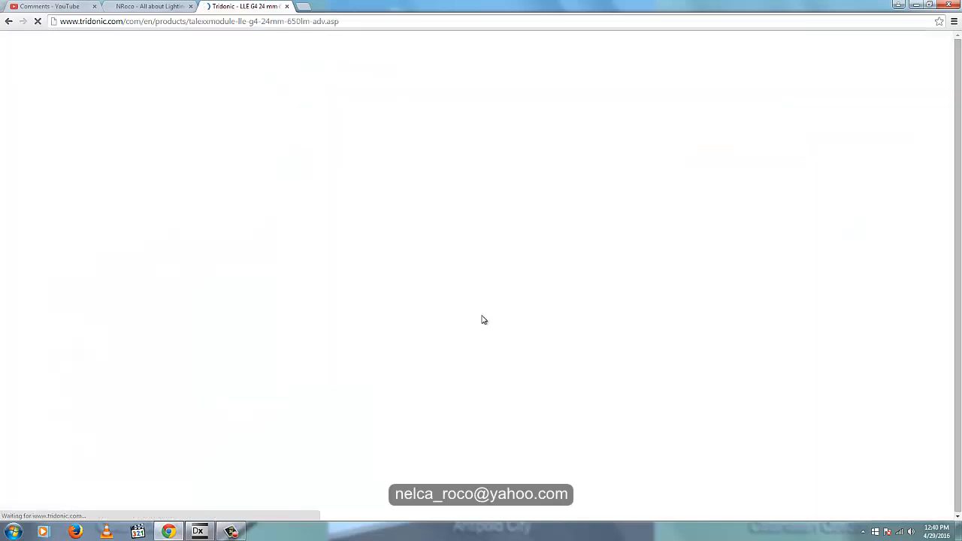
scroll(518, 317, "down", 3)
scroll(517, 318, "down", 3)
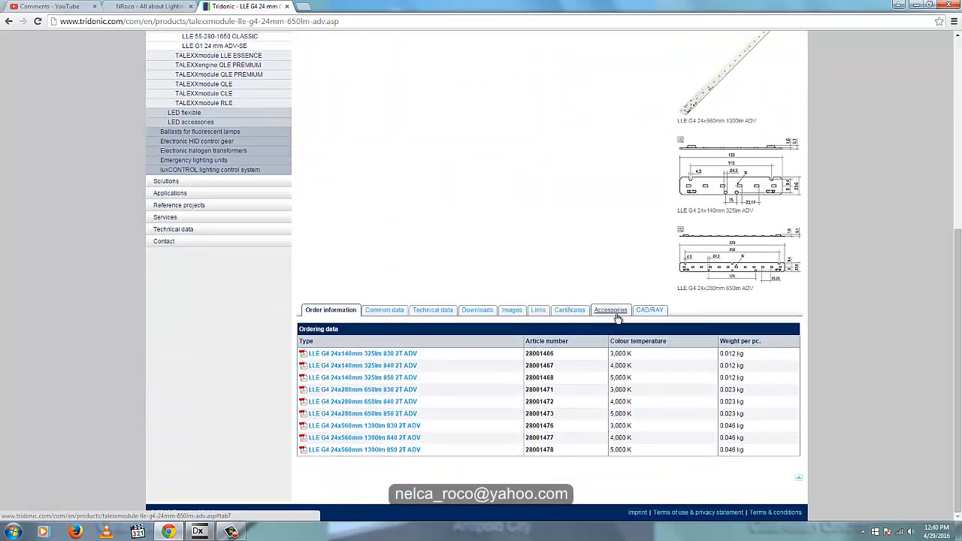
left_click(648, 312)
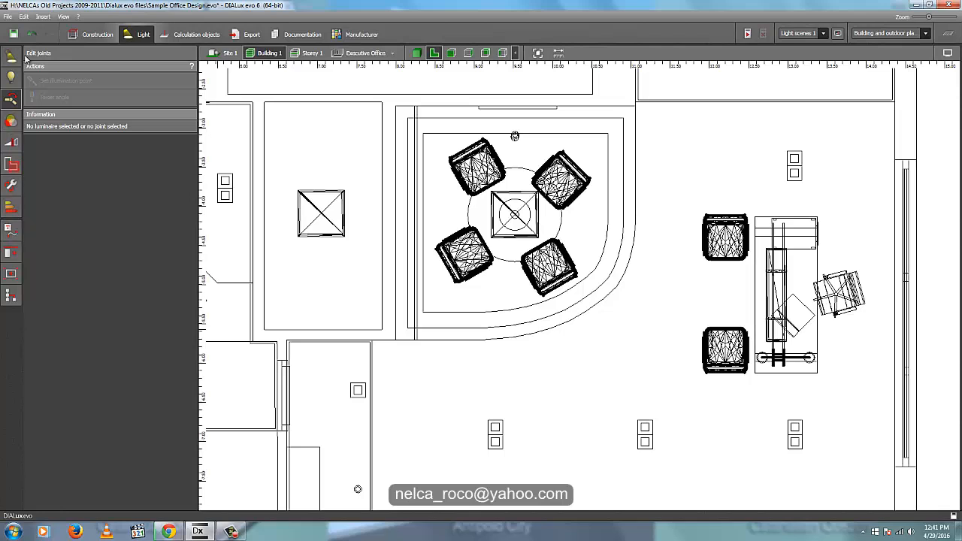
left_click(96, 35)
left_click(127, 35)
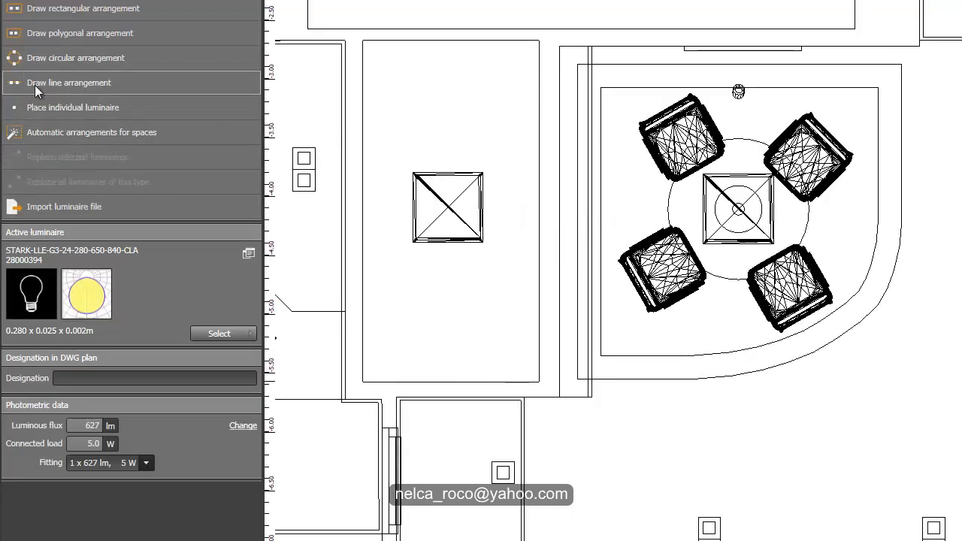
left_click(50, 147)
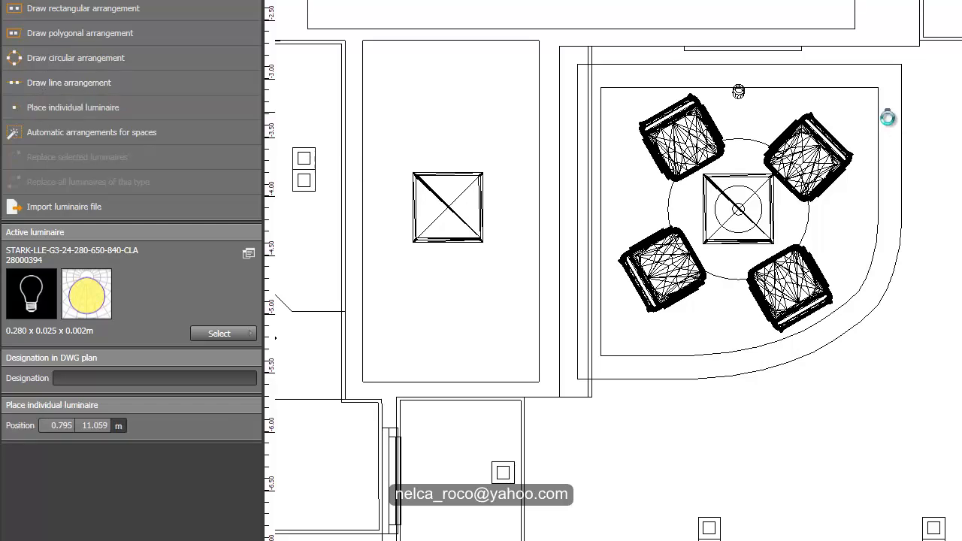
left_click(887, 117)
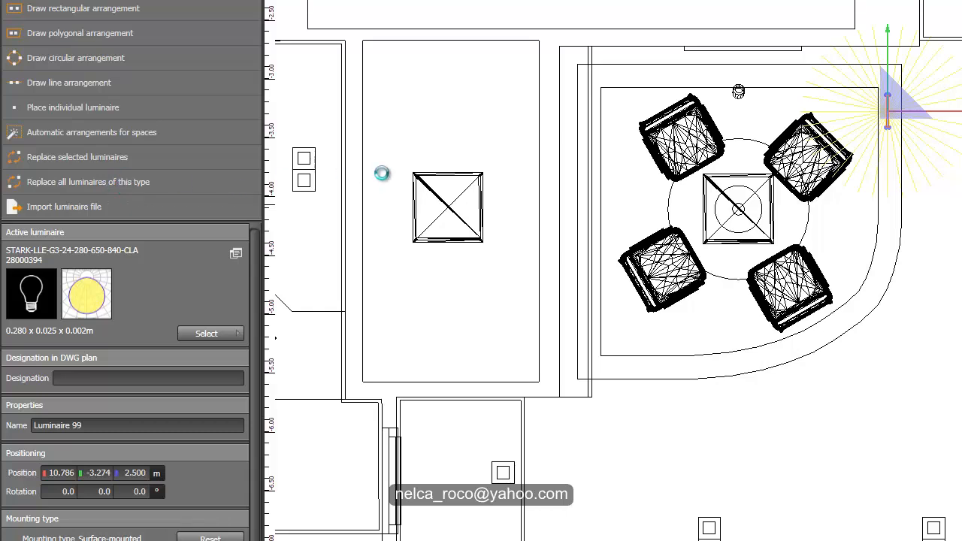
key("Delete")
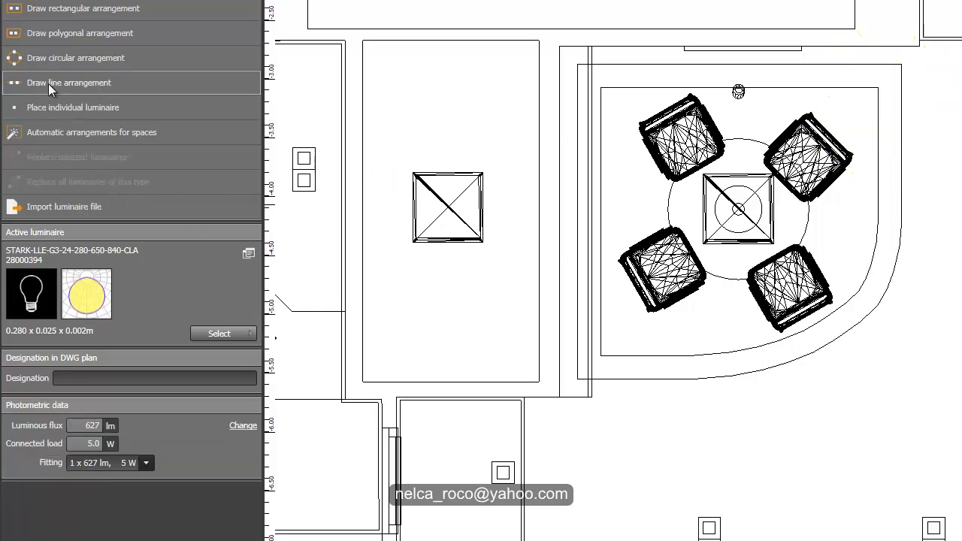
- Try a line arrangement of the LED luminaires about 1.25 m long along the straight side of the ceiling cove
left_click(49, 82)
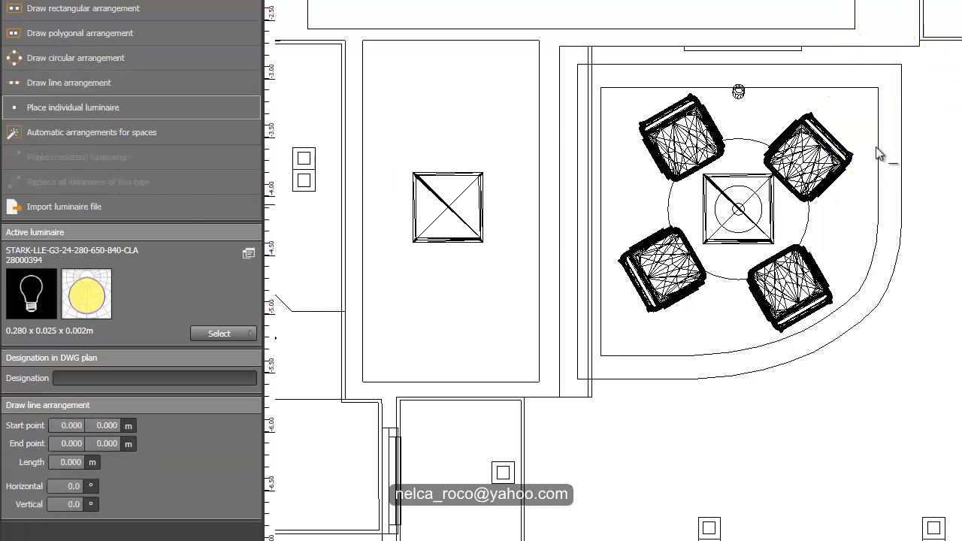
left_click(887, 79)
left_click(896, 229)
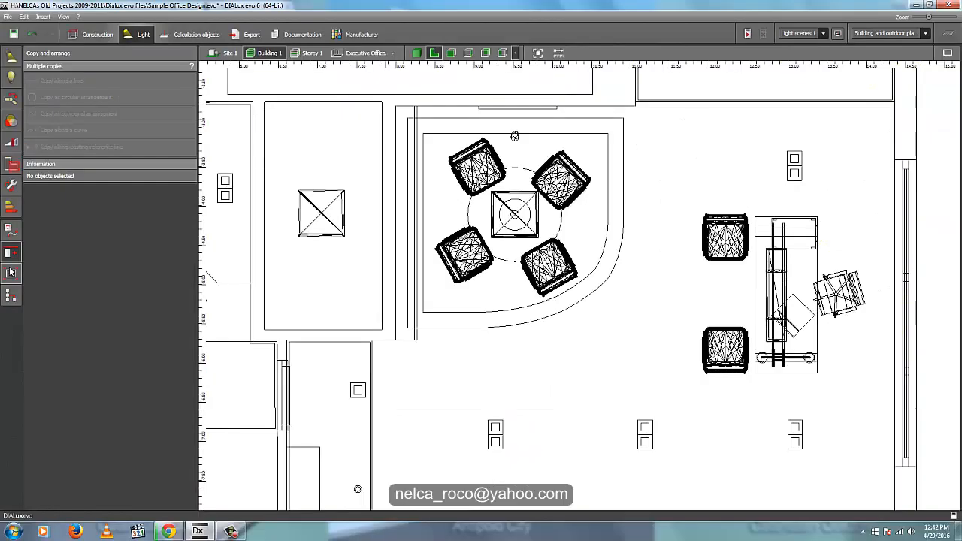
left_click(11, 252)
left_click(11, 230)
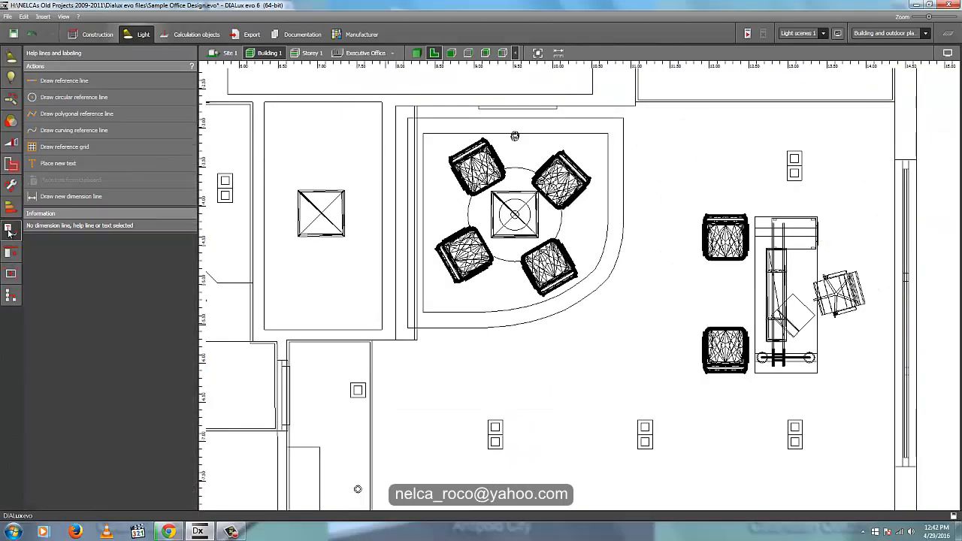
left_click(53, 132)
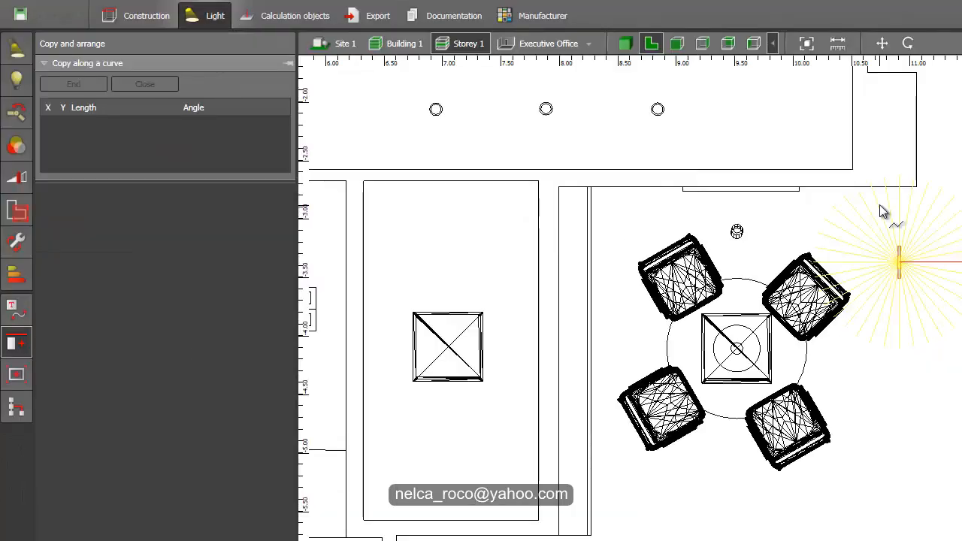
- Draw an open curved copy path about 4.58 m long for the LED luminaire, following the cove's two straight sides and rounded corner
left_click(580, 159)
left_click(580, 270)
left_click(879, 380)
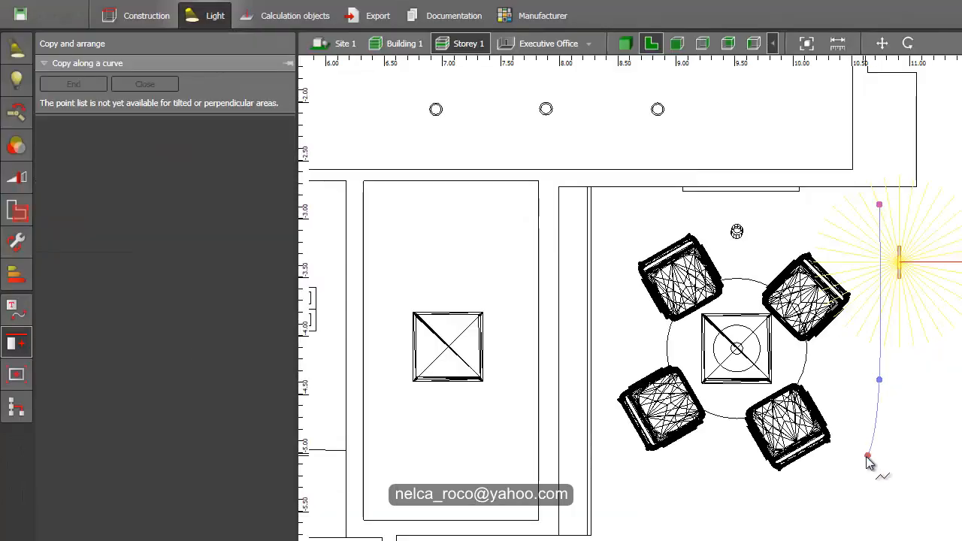
left_click(862, 467)
left_click(798, 515)
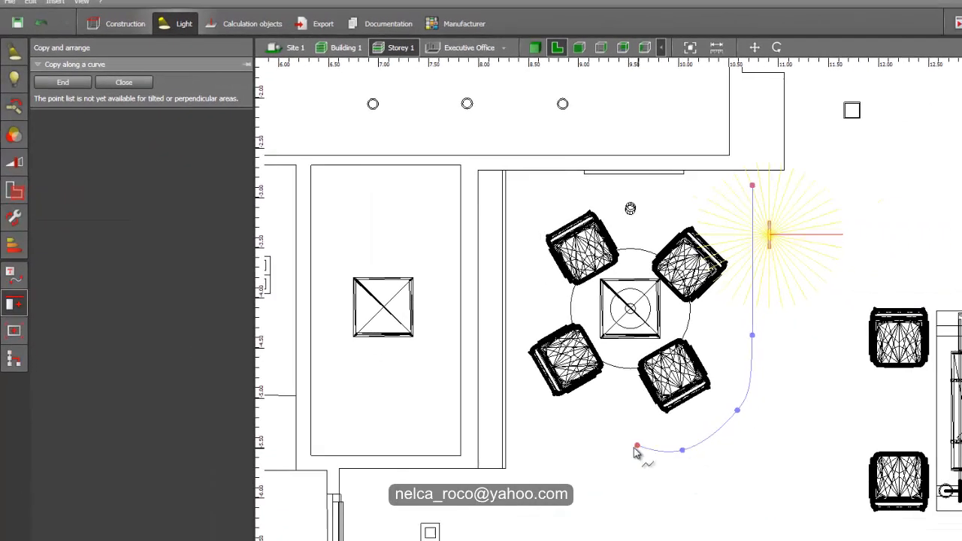
left_click(722, 519)
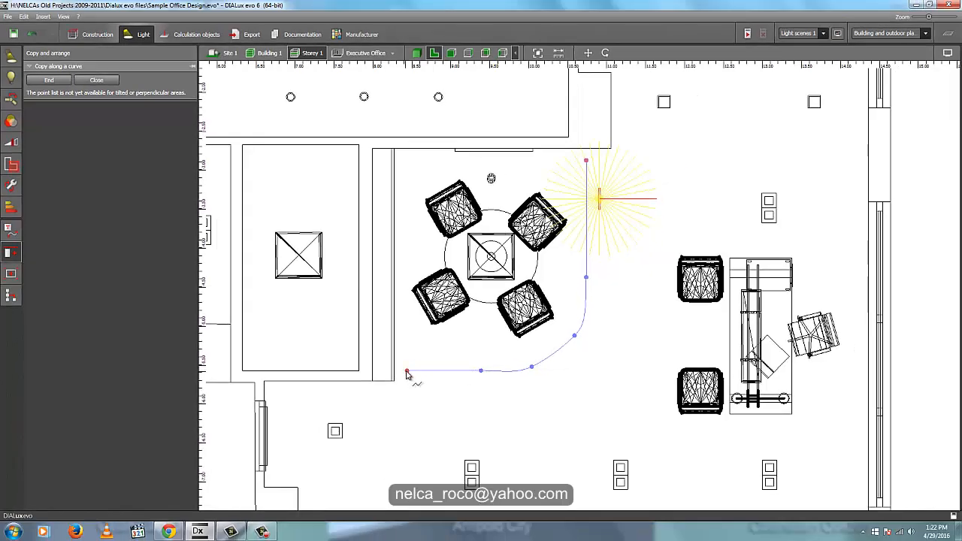
left_click(406, 374)
right_click(419, 356)
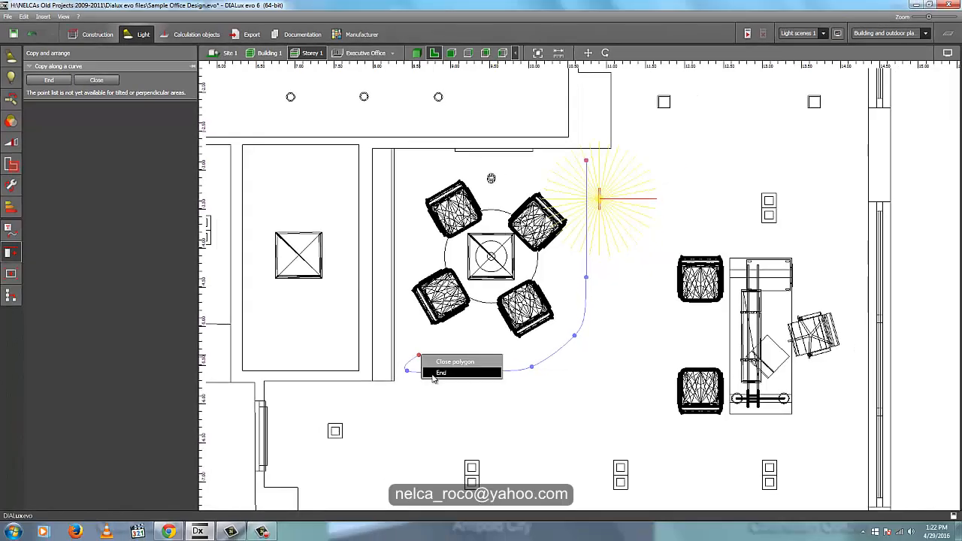
left_click(436, 373)
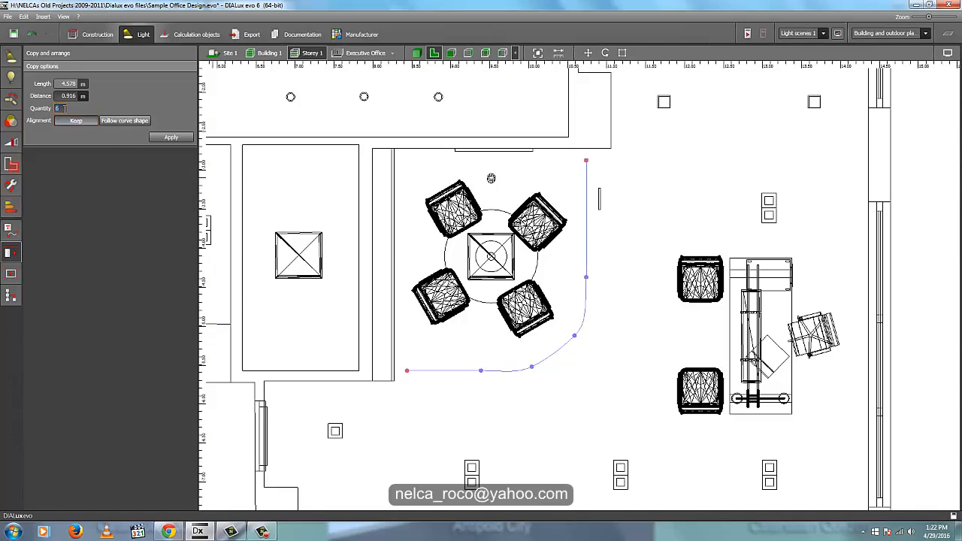
- Create 15 luminaire copies along the curve, with alignment following the curve shape and a 90° rotation offset
type("15")
left_click(128, 121)
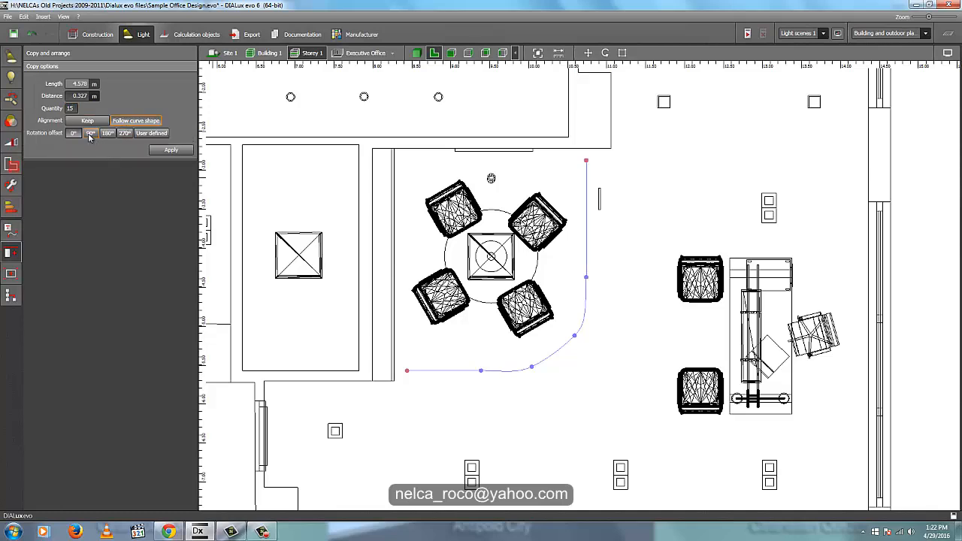
left_click(90, 133)
left_click(158, 151)
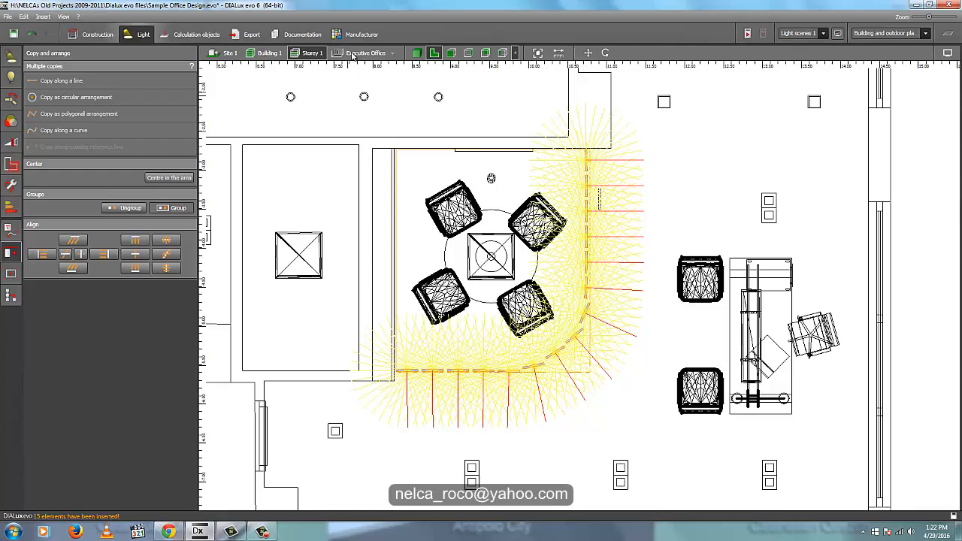
- Move the curved row of LED luminaires onto the cove between the dropped ceiling's inner and outer edges, using the Building 1 floor plan
left_click(265, 54)
middle_click_drag(708, 131, 668, 262)
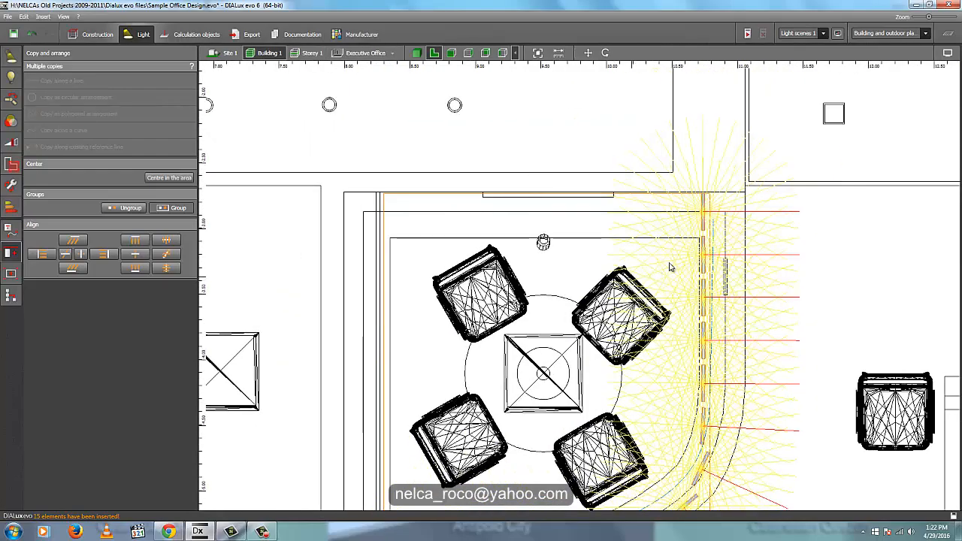
middle_click_drag(728, 236, 727, 193)
scroll(741, 254, "up", 1)
middle_click_drag(742, 254, 774, 145)
scroll(774, 177, "down", 2)
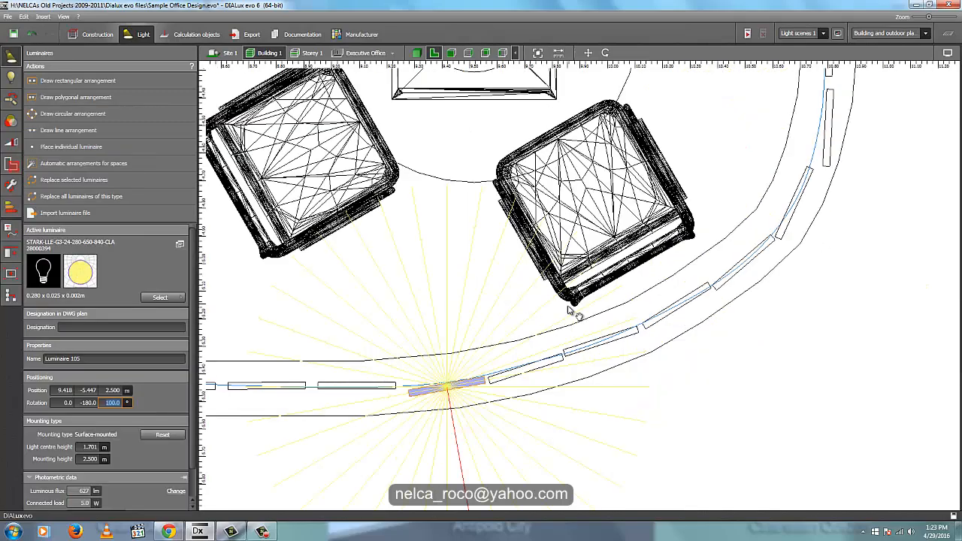
middle_click_drag(574, 313, 581, 338)
scroll(594, 343, "down", 2)
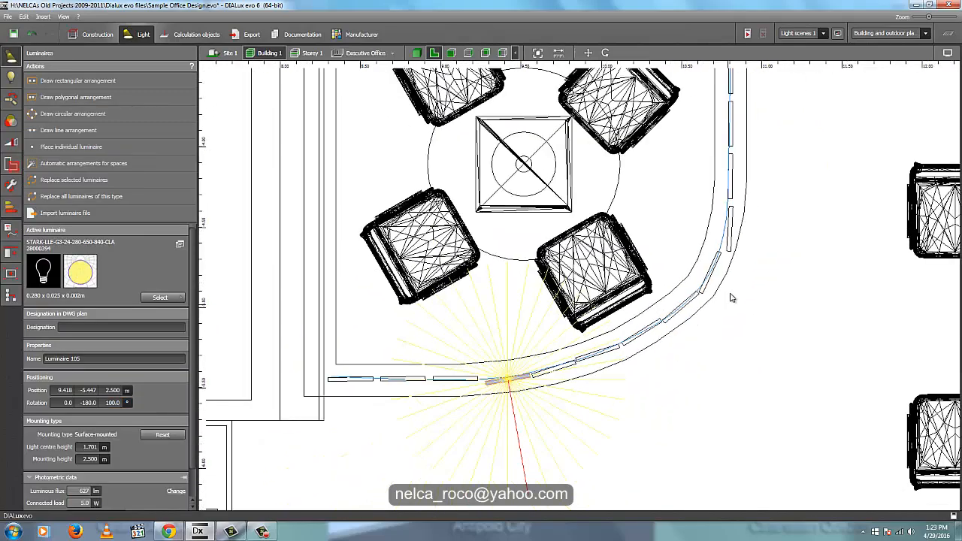
- Set the Z rotation of the luminaire where the cove's vertical run meets the rounded corner to 170° and move it to 10.770, -4.498
scroll(733, 240, "up", 3)
left_click(731, 242)
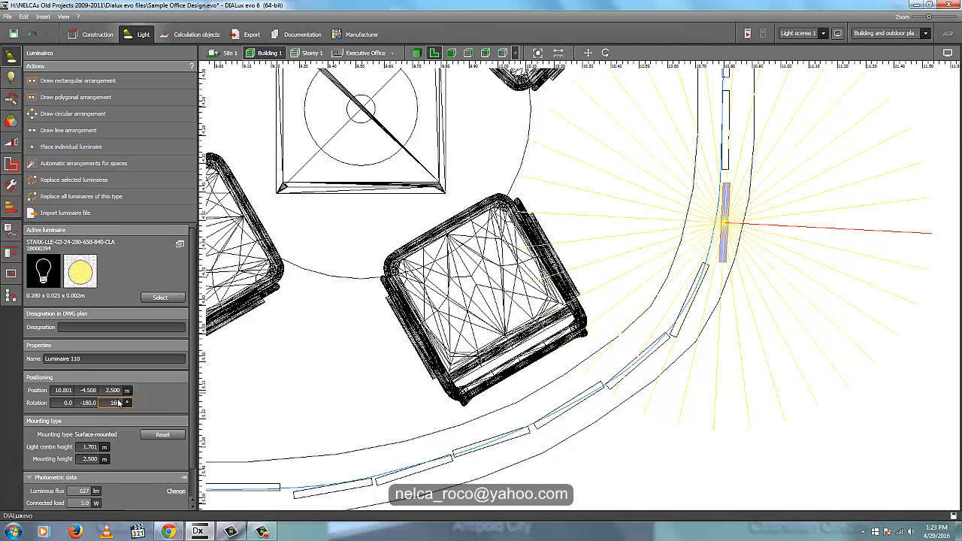
key("Return")
type("1")
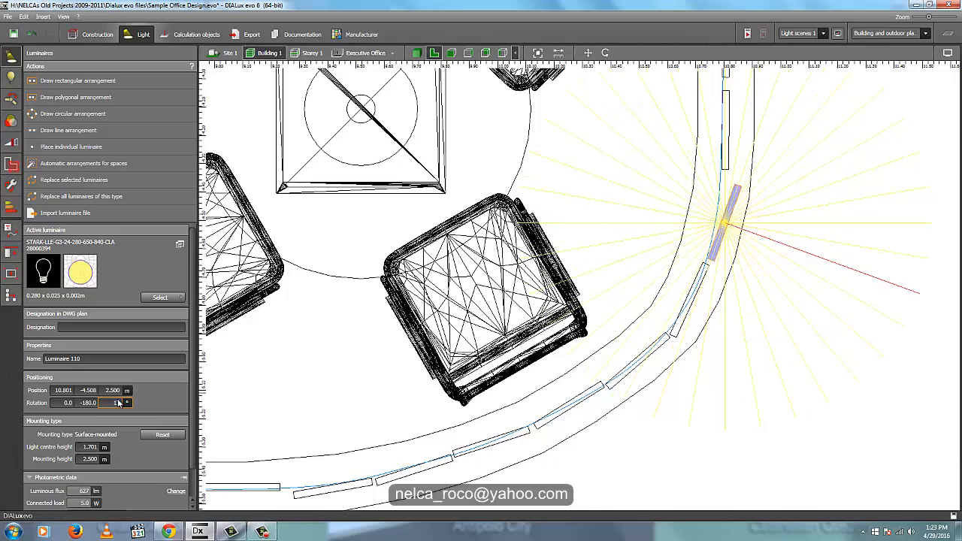
type("70")
right_click(726, 223)
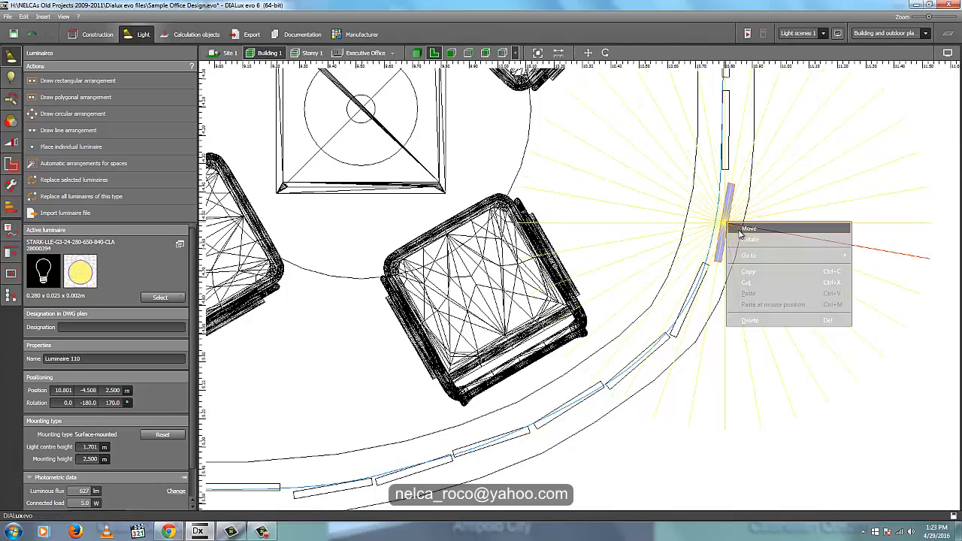
left_click(740, 229)
left_click_drag(731, 229, 724, 225)
scroll(752, 285, "down", 1)
scroll(784, 266, "down", 1)
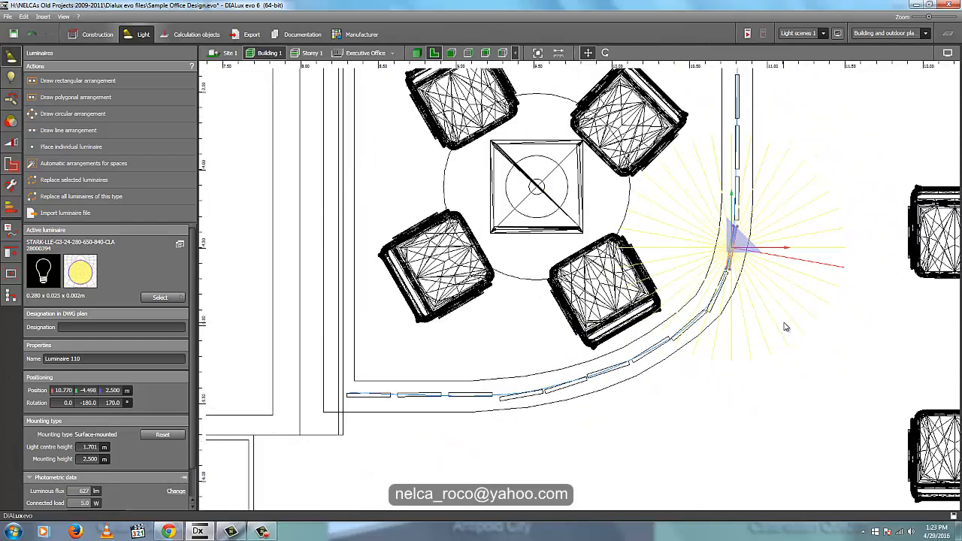
left_click(782, 271)
- Set the Z rotation of the luminaire where the cove's horizontal run meets the rounded corner to 98° and nudge it towards the curve
scroll(684, 393, "up", 2)
scroll(590, 358, "up", 2)
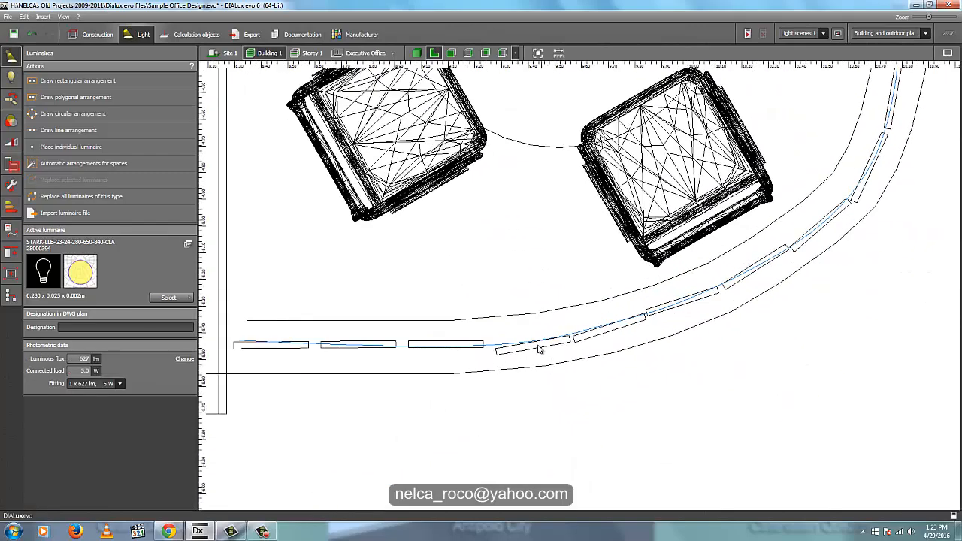
double_click(541, 346)
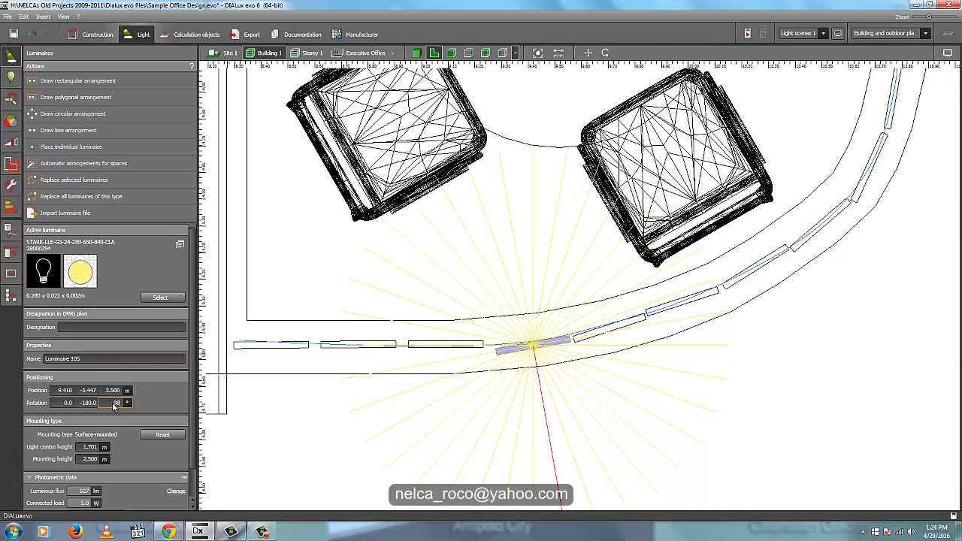
key("Return")
right_click(533, 345)
left_click(537, 349)
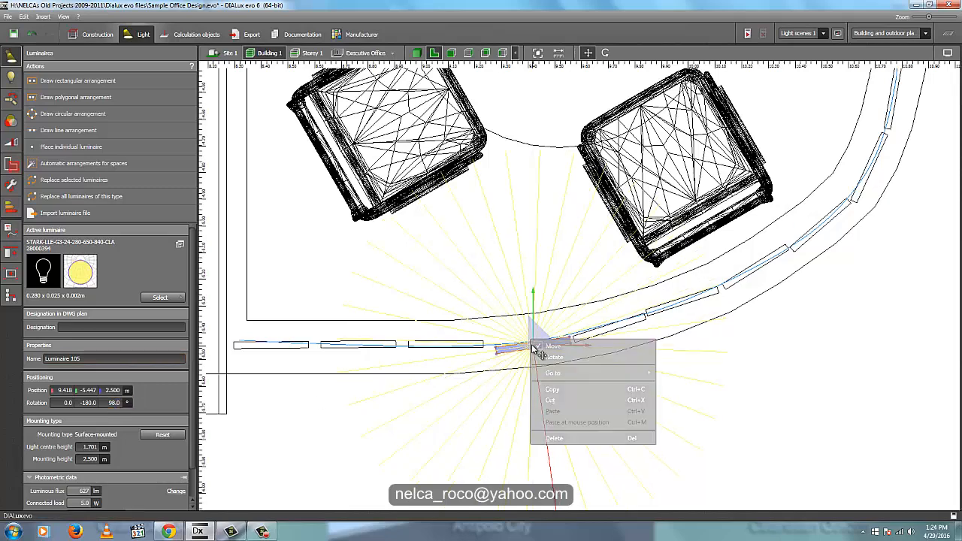
scroll(533, 346, "up", 3)
left_click_drag(536, 347, 533, 344)
scroll(557, 381, "down", 2)
scroll(558, 383, "down", 3)
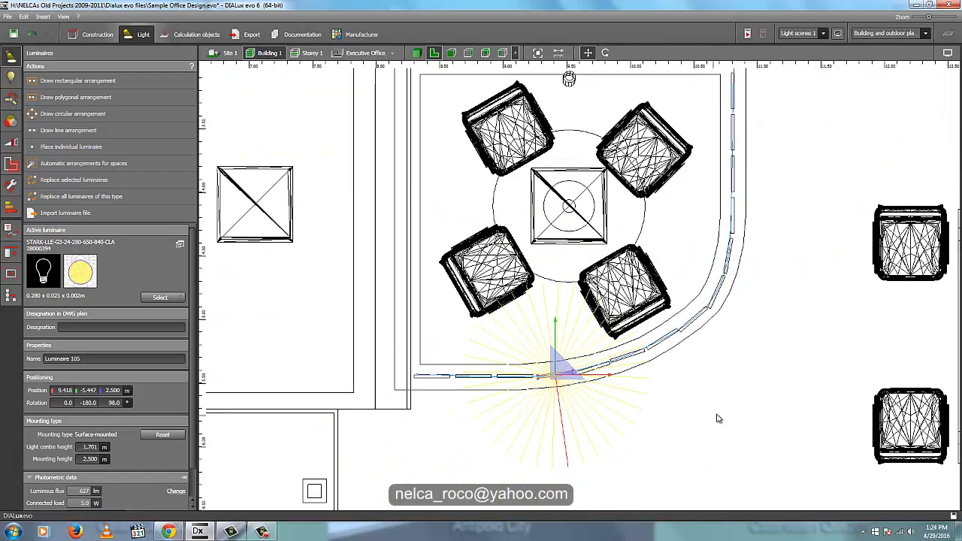
left_click(719, 419)
- Examine the cove luminaires' alignment and mounting height in the floor plan, front view and 3D view
left_click(417, 53)
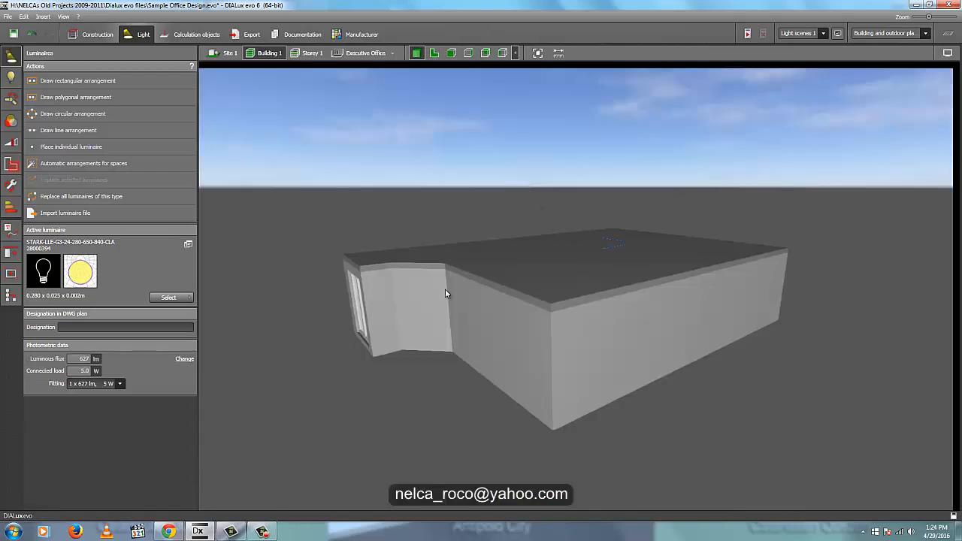
left_click(435, 53)
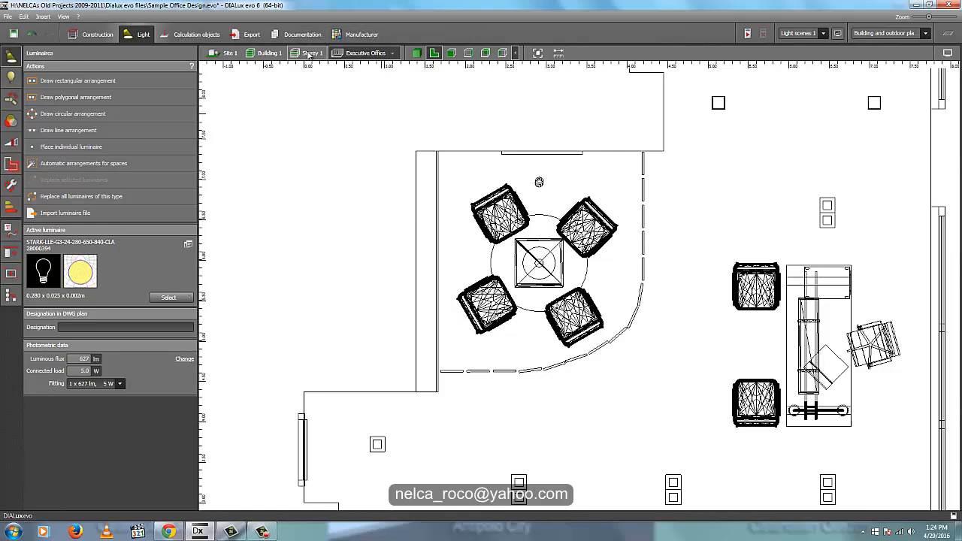
left_click(309, 53)
left_click(452, 54)
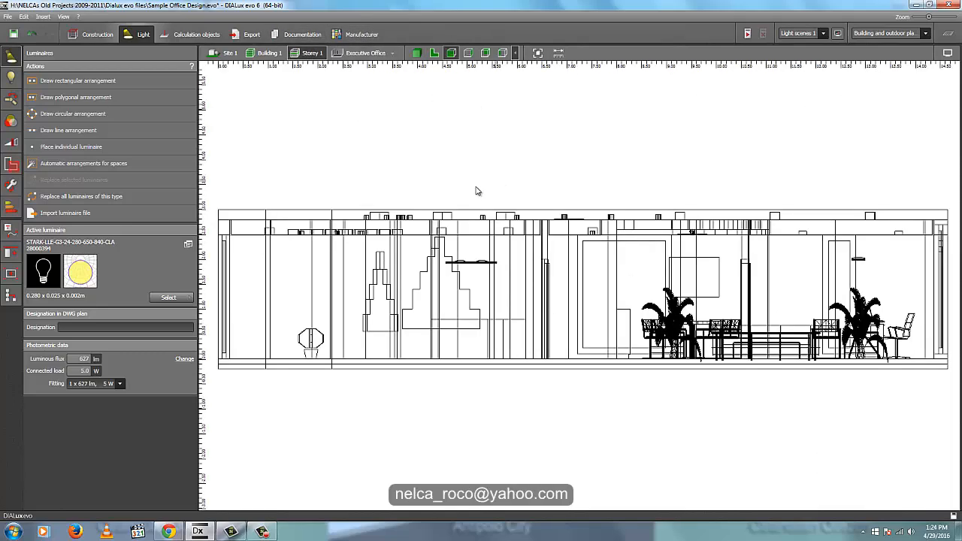
left_click(434, 52)
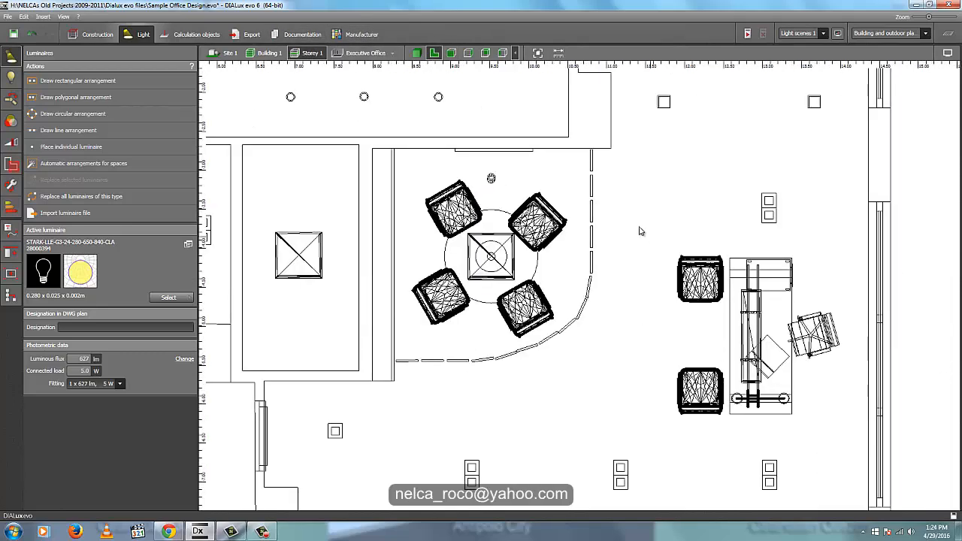
left_click(452, 53)
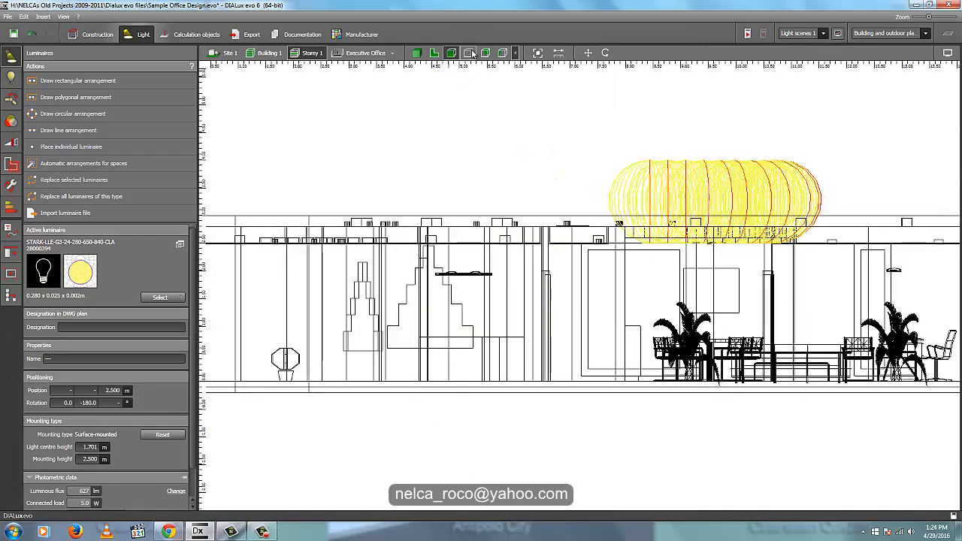
scroll(685, 239, "up", 5)
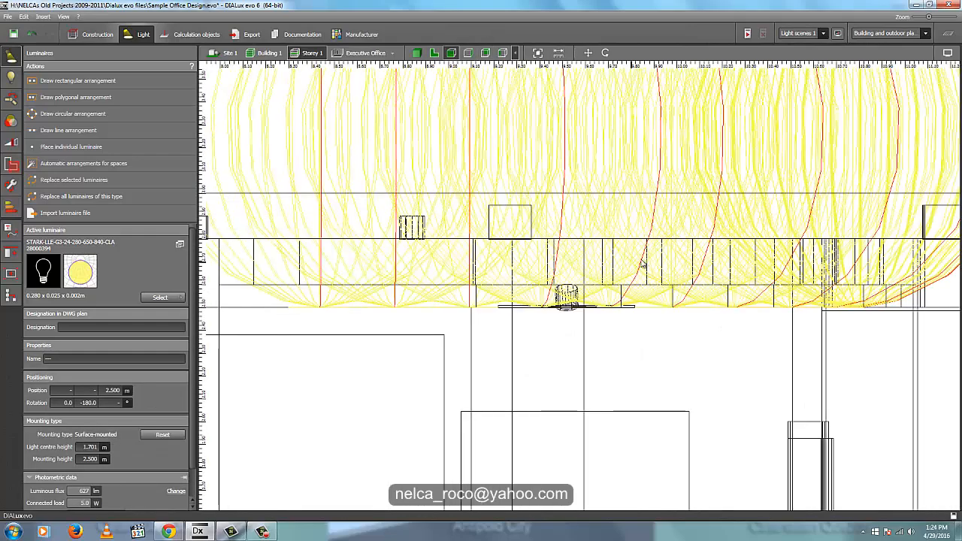
scroll(489, 163, "down", 2)
scroll(786, 201, "up", 2)
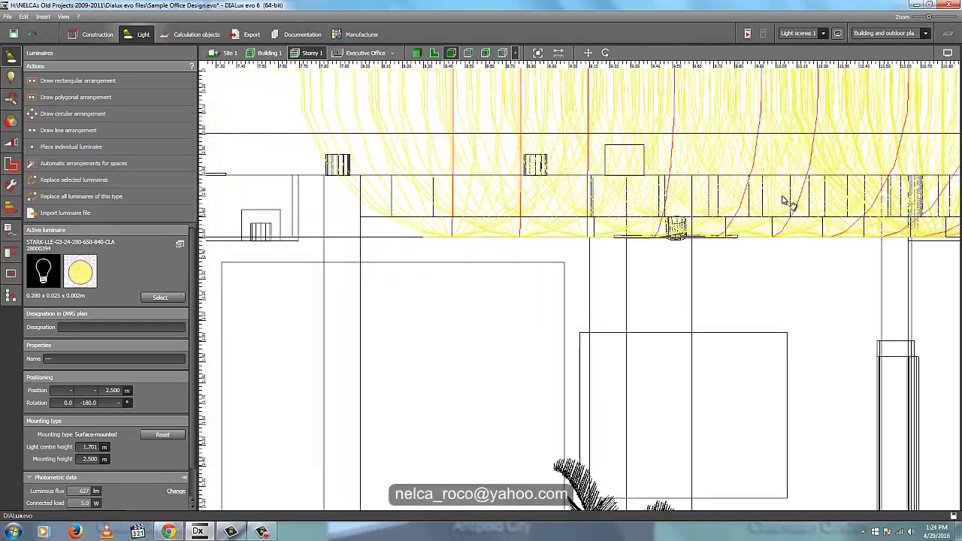
middle_click_drag(782, 197, 852, 208)
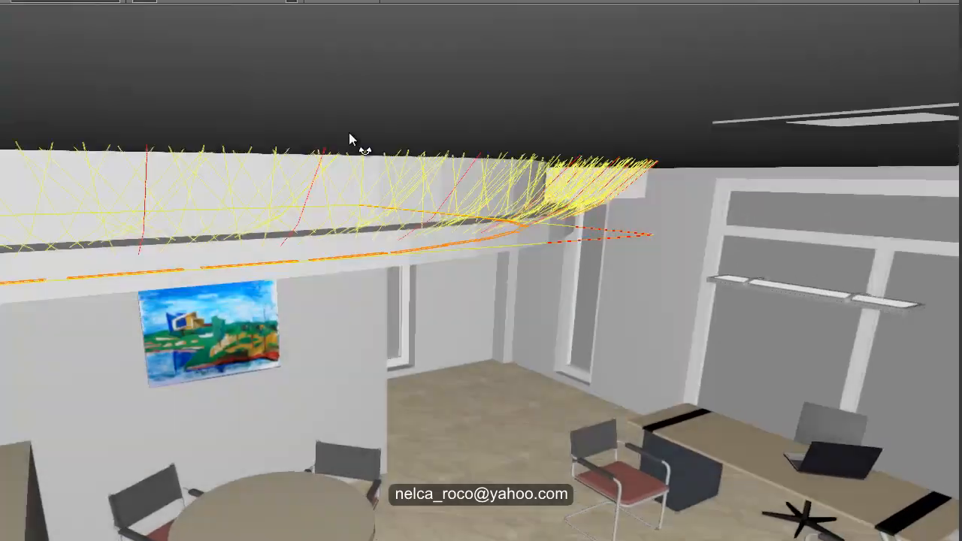
middle_click_drag(361, 146, 280, 154)
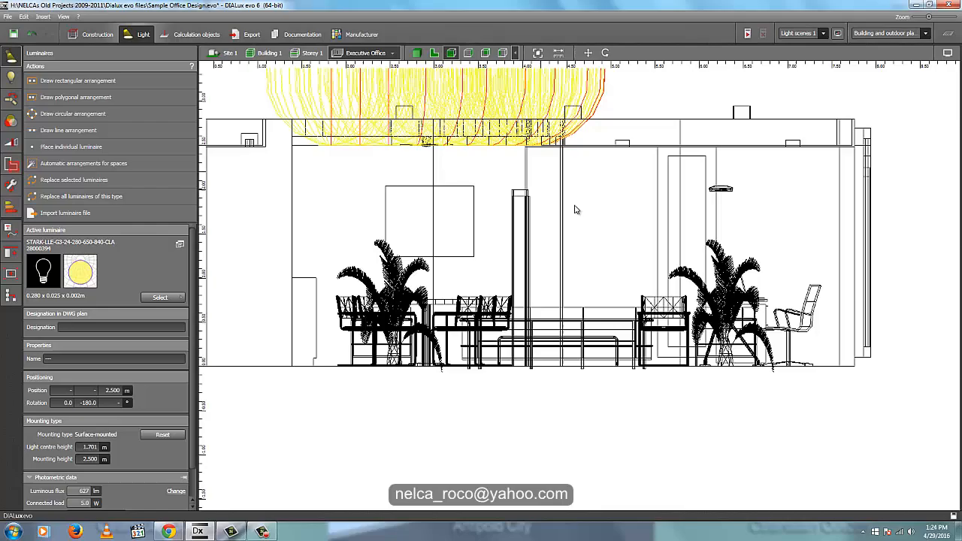
- Raise the selected cove luminaires to a height of 2.600 m in the Executive Office front view
scroll(547, 195, "up", 3)
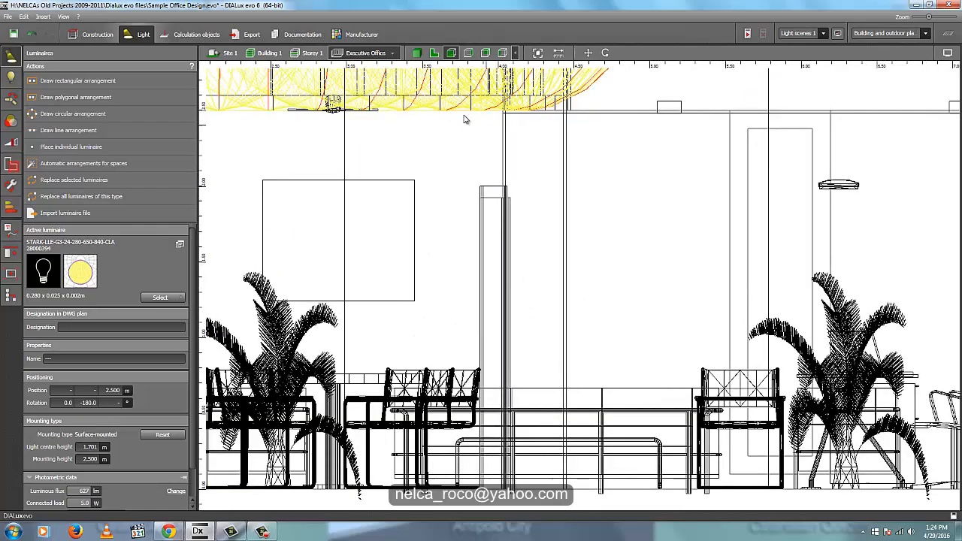
middle_click_drag(350, 89, 466, 203)
scroll(466, 204, "up", 5)
right_click(474, 256)
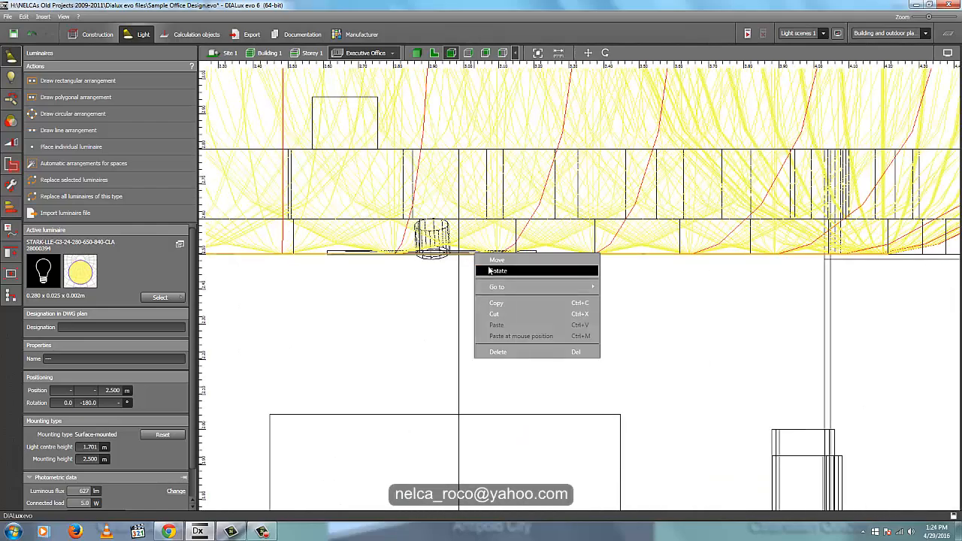
left_click(503, 261)
left_click_drag(454, 217, 451, 176)
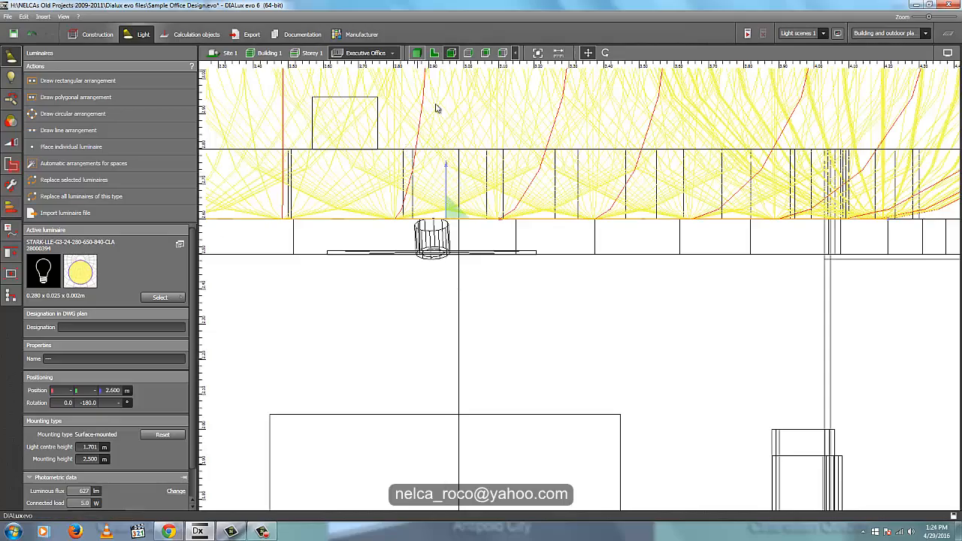
- Inspect the curved dropped ceiling and its cove in the Executive Office 3D view
left_click(417, 53)
mouse_move(764, 286)
right_mouse_down()
mouse_move(771, 299)
mouse_move(761, 288)
right_mouse_up()
scroll(740, 272, "down", 7)
left_click(308, 54)
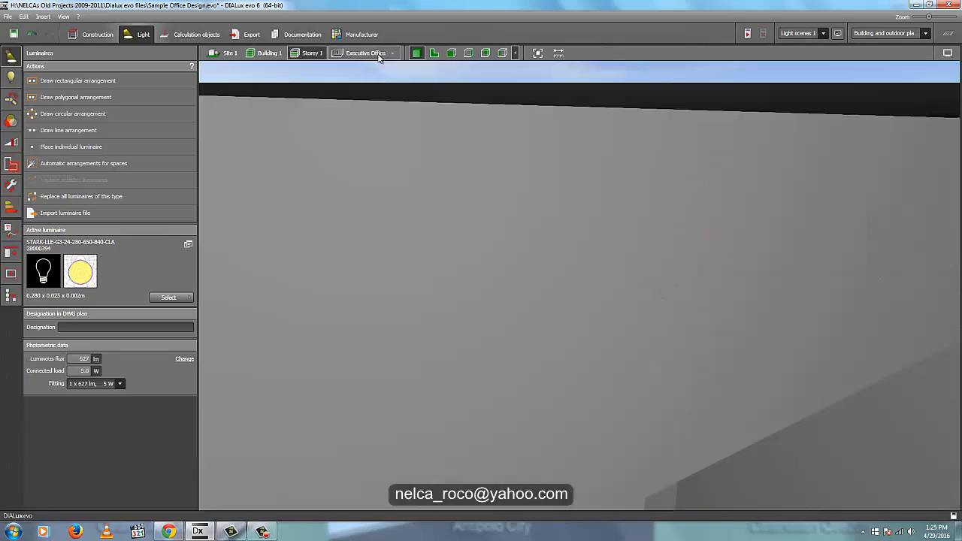
left_click(366, 53)
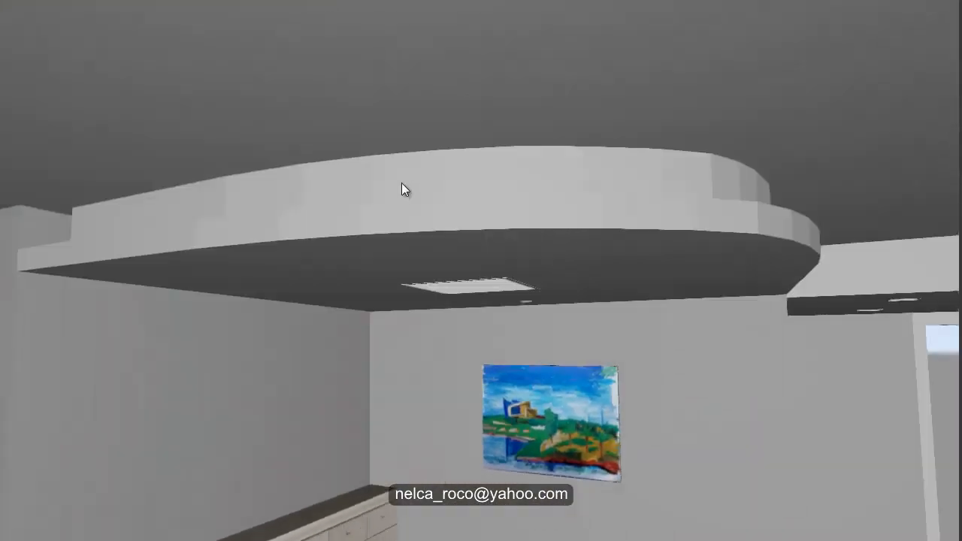
mouse_move(347, 238)
right_mouse_down()
mouse_move(303, 269)
mouse_move(350, 167)
mouse_move(326, 152)
mouse_move(318, 128)
mouse_move(408, 68)
mouse_move(597, 275)
mouse_move(490, 303)
mouse_move(441, 143)
mouse_move(666, 219)
mouse_move(368, 82)
mouse_move(373, 181)
mouse_move(186, 223)
right_mouse_up()
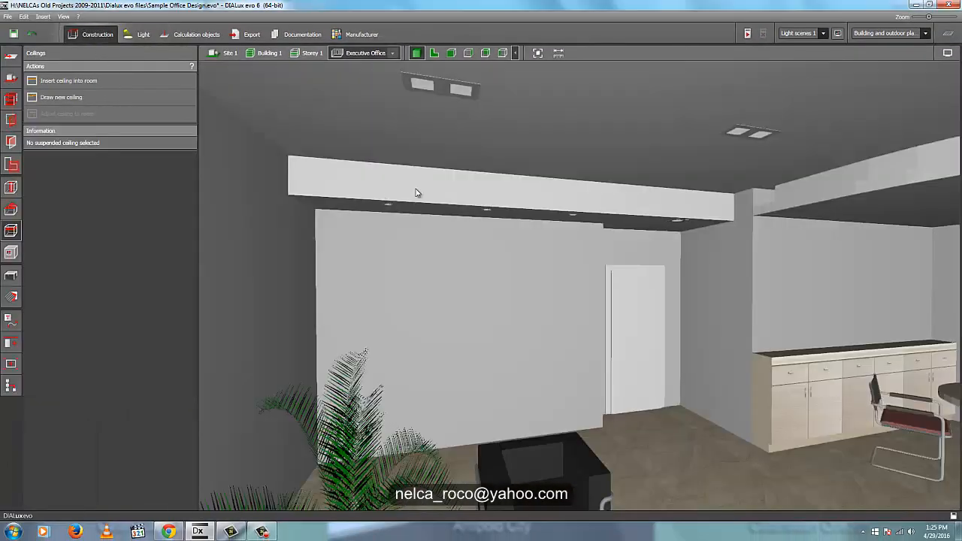
- Set the side offset of the rectangular dropped ceiling along the wall beside the door to 0.100 m and its ceiling thickness to 0.1 m
left_click(394, 203)
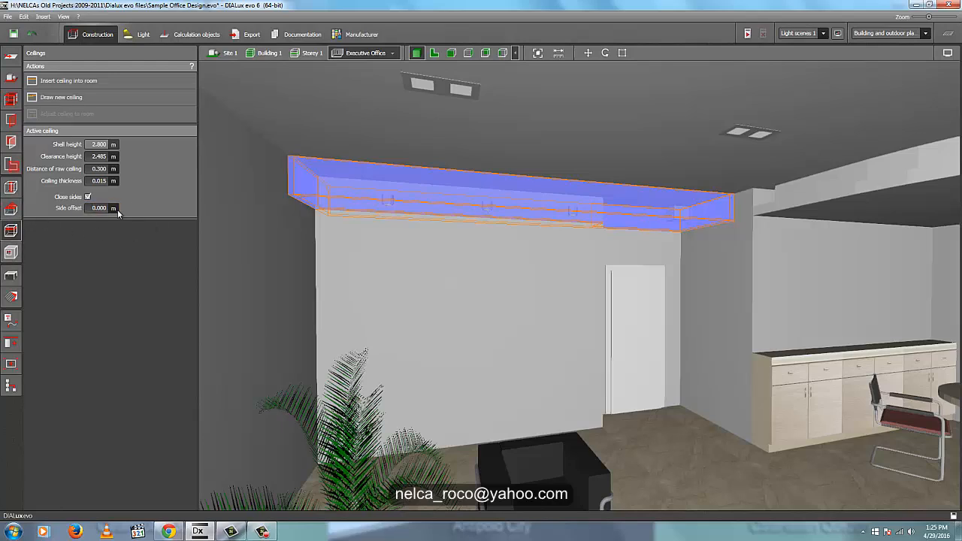
key("Return")
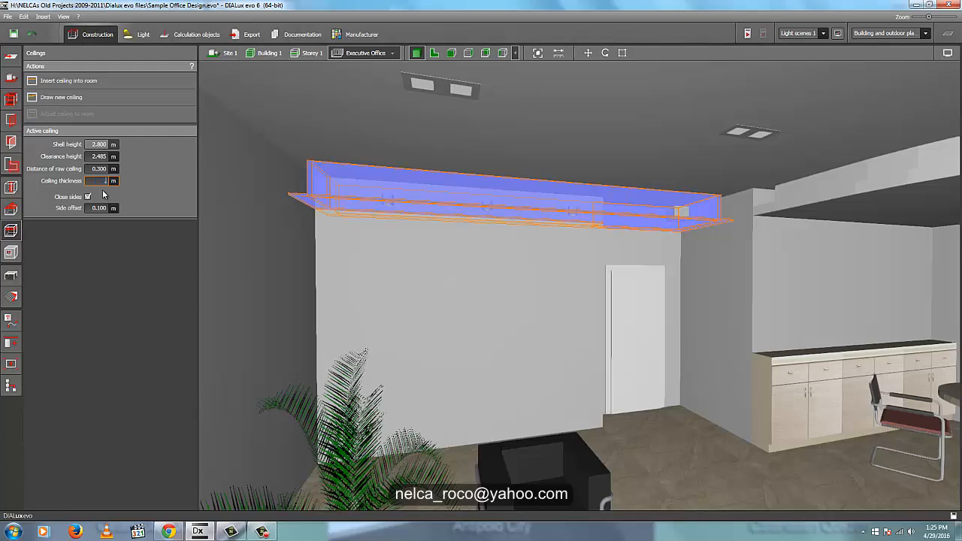
type(".1")
key("Return")
left_click(646, 424)
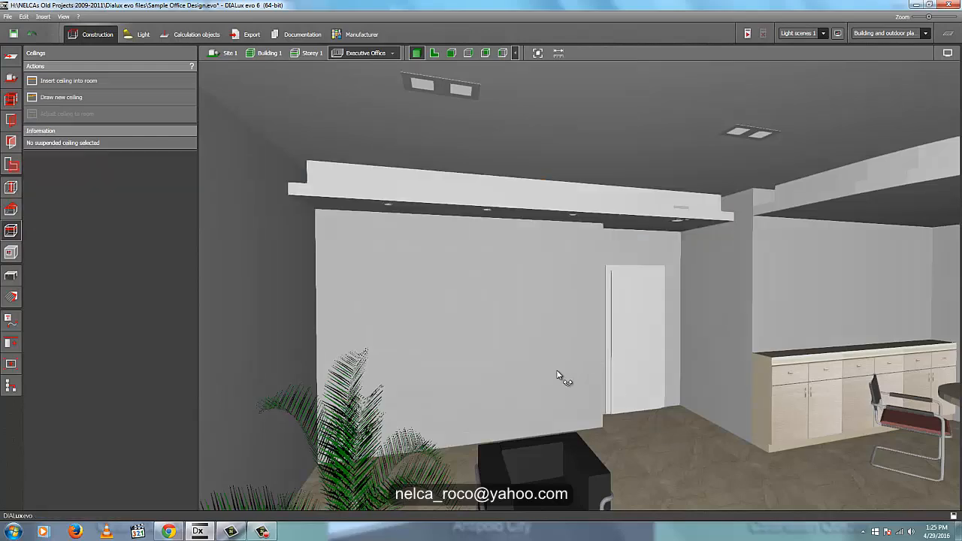
right_click_drag(558, 372, 554, 351)
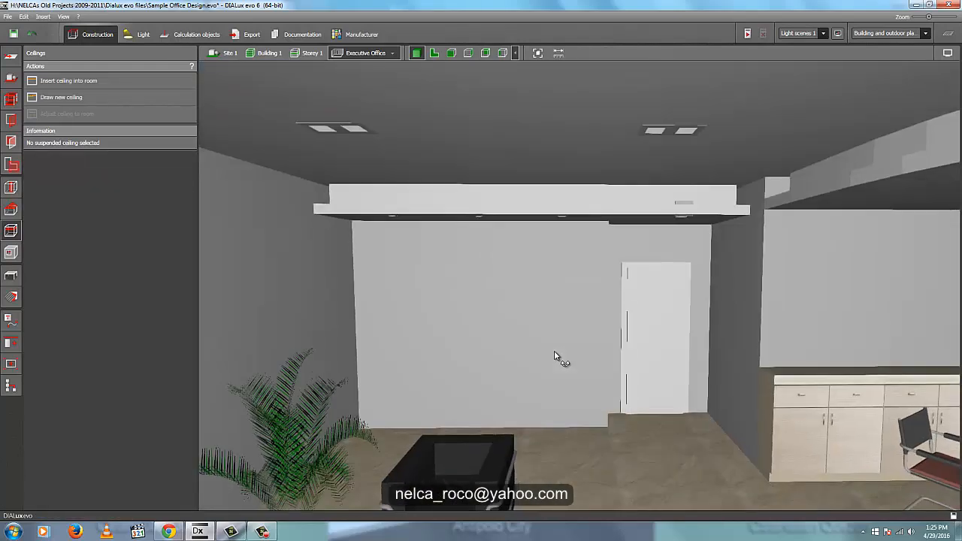
- Select a TIDON-S1 downlight in the rectangular dropped ceiling and check the ceiling's new cove in 3D
left_click(768, 206)
left_click(528, 213)
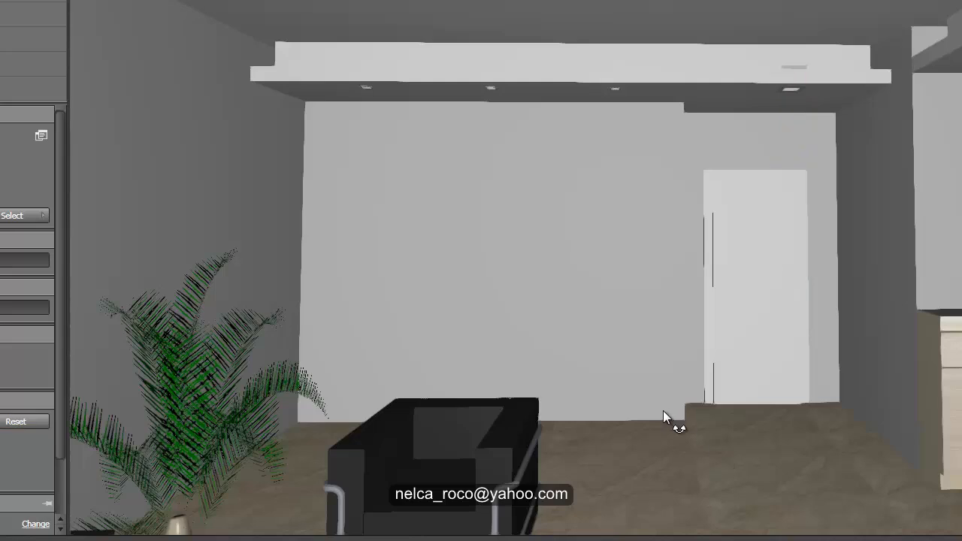
left_click_drag(663, 411, 683, 411)
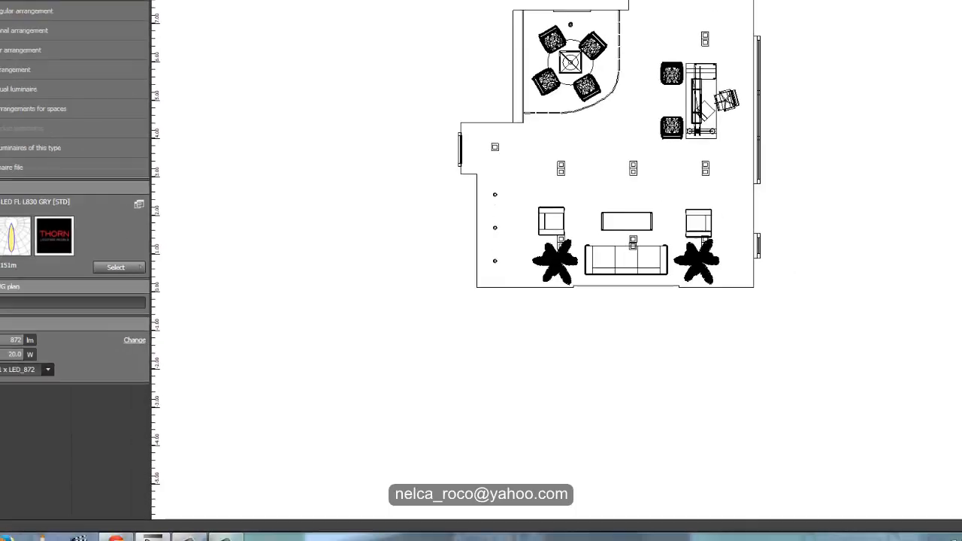
scroll(436, 202, "up", 2)
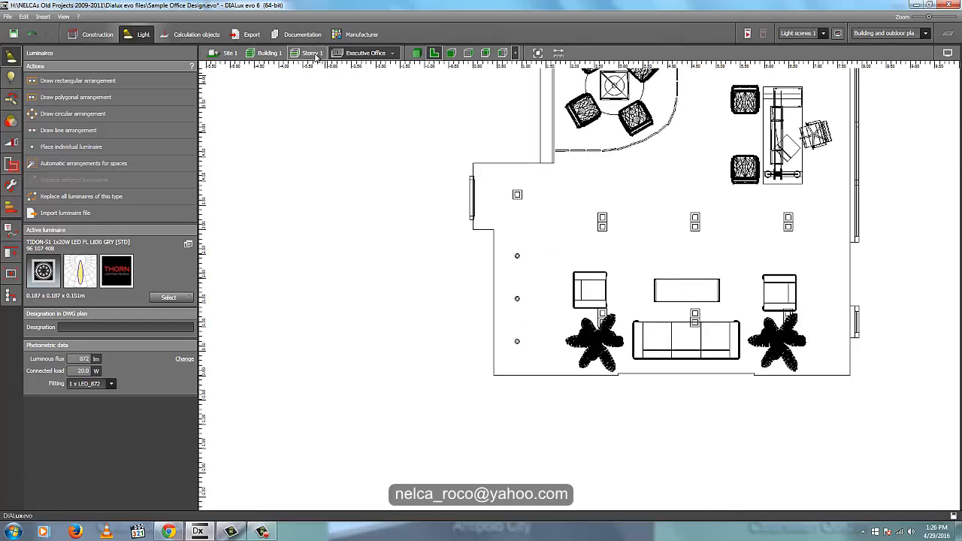
left_click(314, 53)
middle_click_drag(386, 152, 457, 65)
scroll(402, 327, "down", 2)
middle_click_drag(403, 328, 552, 191)
scroll(359, 133, "up", 1)
left_click(272, 53)
scroll(396, 209, "up", 1)
scroll(542, 317, "down", 5)
middle_click_drag(500, 337, 577, 166)
scroll(548, 225, "up", 2)
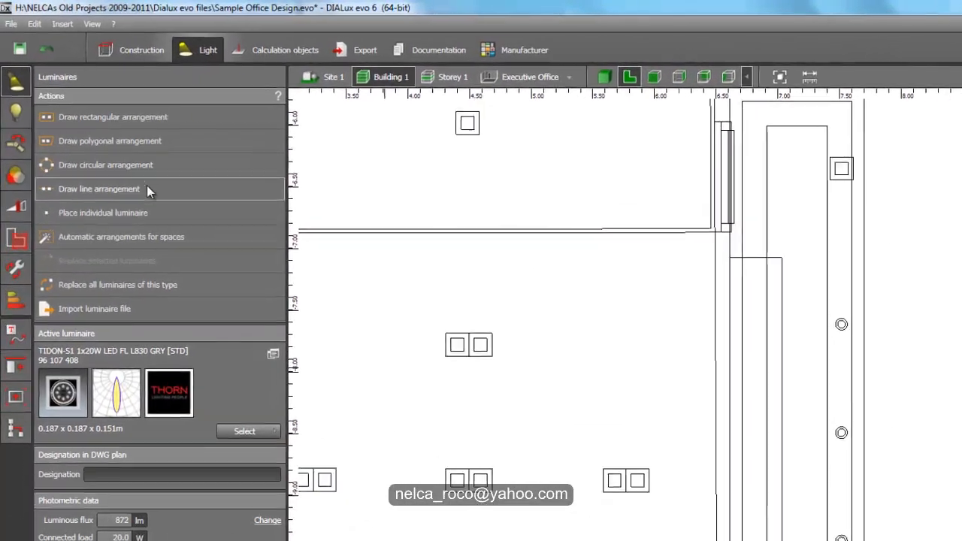
middle_click_drag(944, 263, 837, 523)
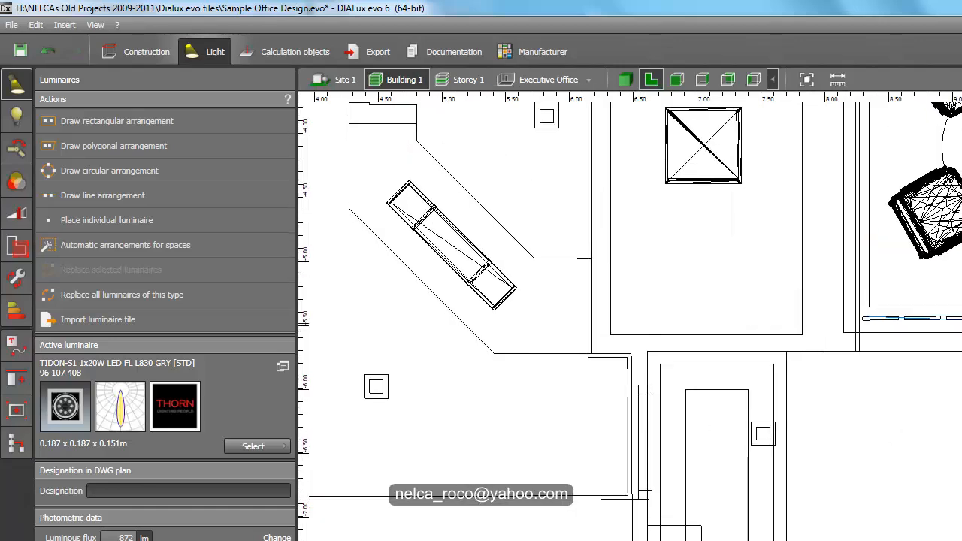
middle_click_drag(573, 301, 594, 158)
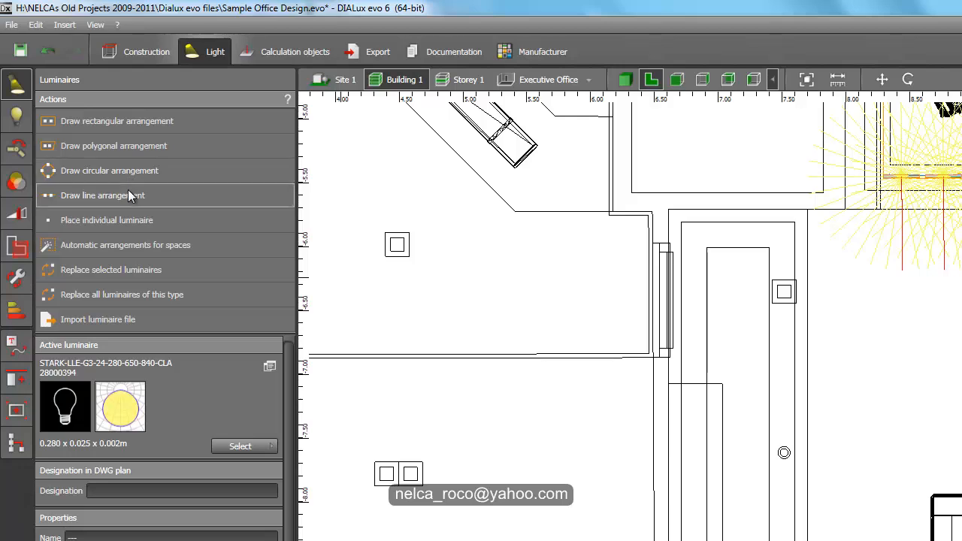
- Draw a line arrangement about 4.292 m long along the outer edge of the rectangular dropped ceiling and set its quantity to 15
left_click(233, 196)
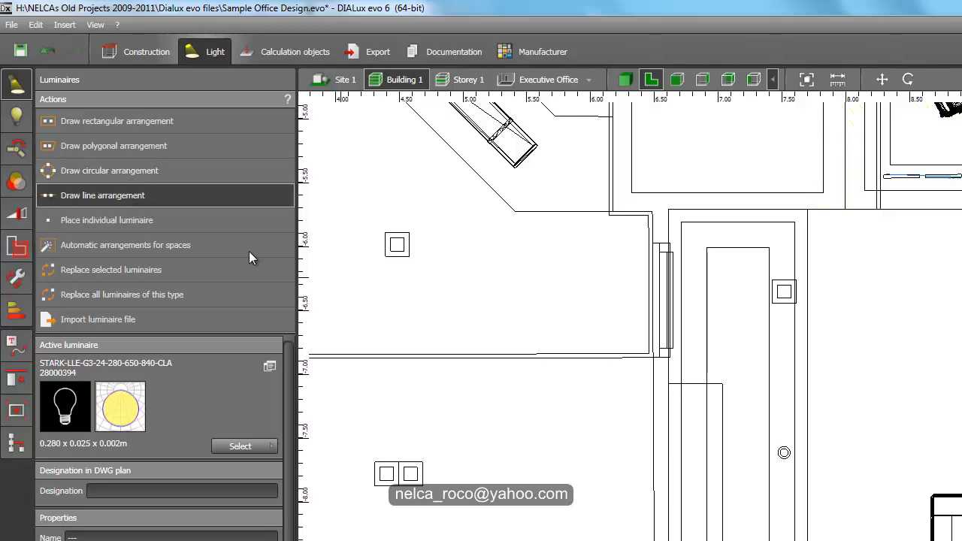
left_click(804, 220)
middle_click_drag(826, 523, 869, 339)
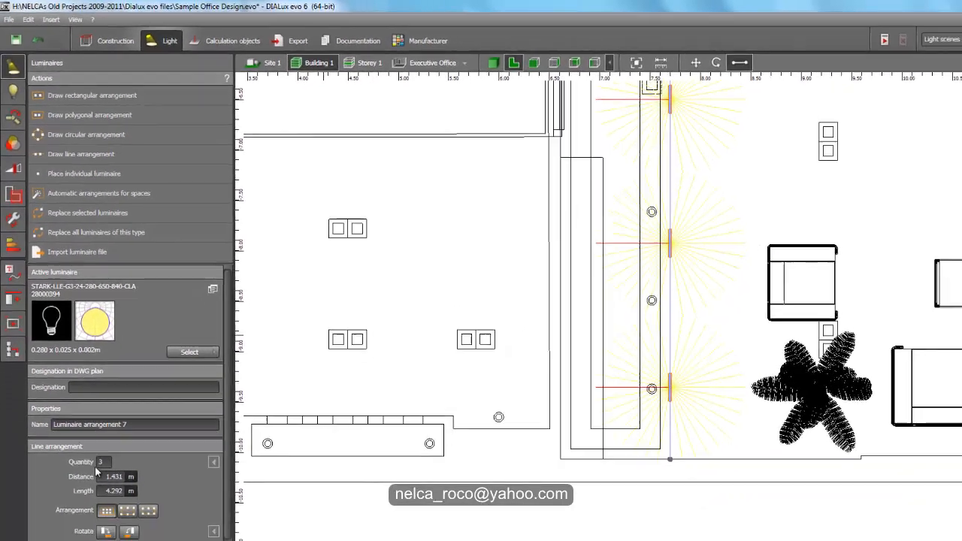
type("15")
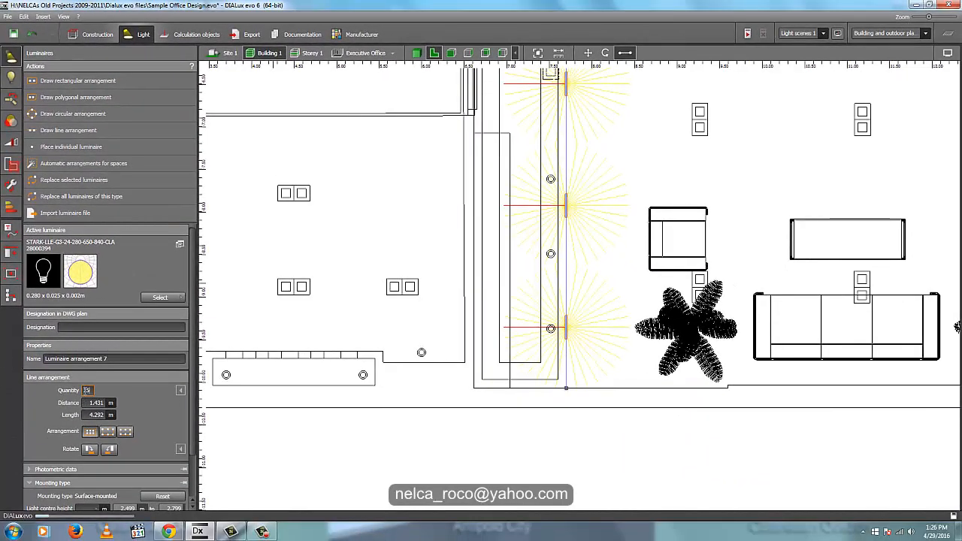
key("Return")
scroll(418, 261, "down", 2)
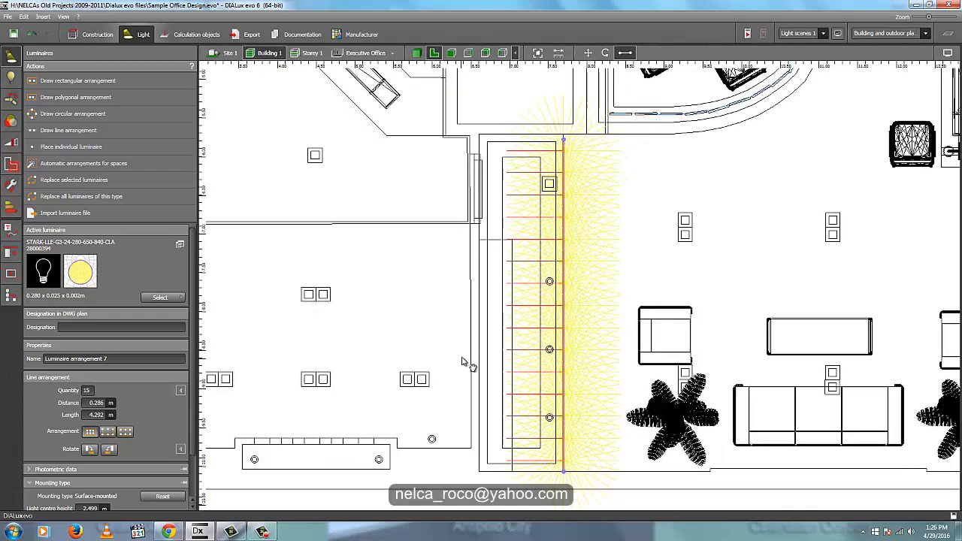
scroll(564, 194, "up", 5)
- Rotate the new line arrangement 180° about its first axis in the Building 1 front view
right_click(523, 206)
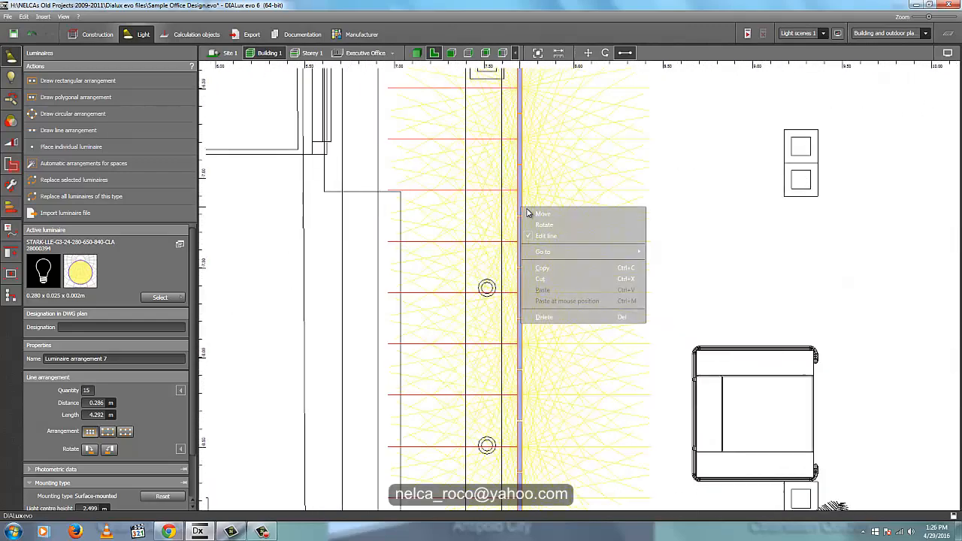
left_click(451, 52)
middle_click_drag(304, 352, 481, 347)
scroll(464, 346, "up", 3)
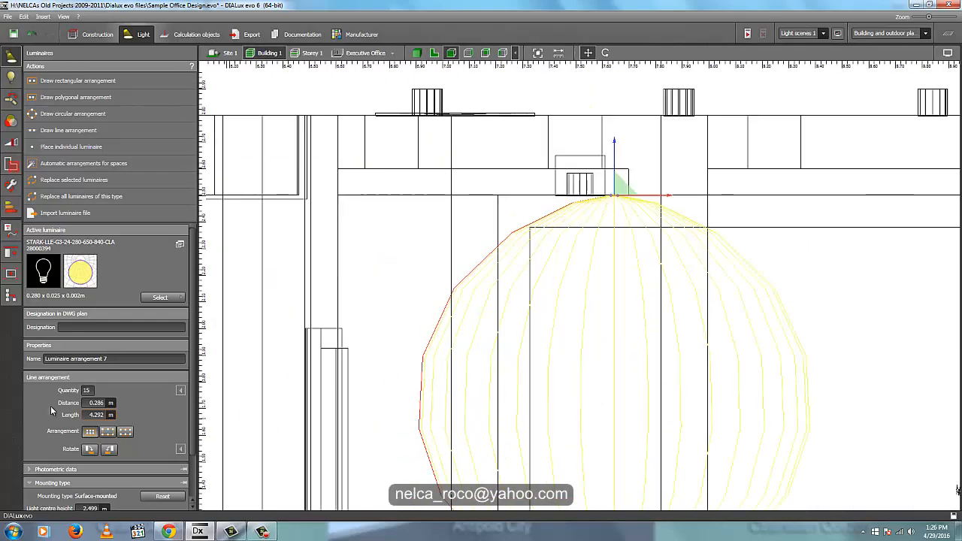
scroll(181, 421, "down", 1)
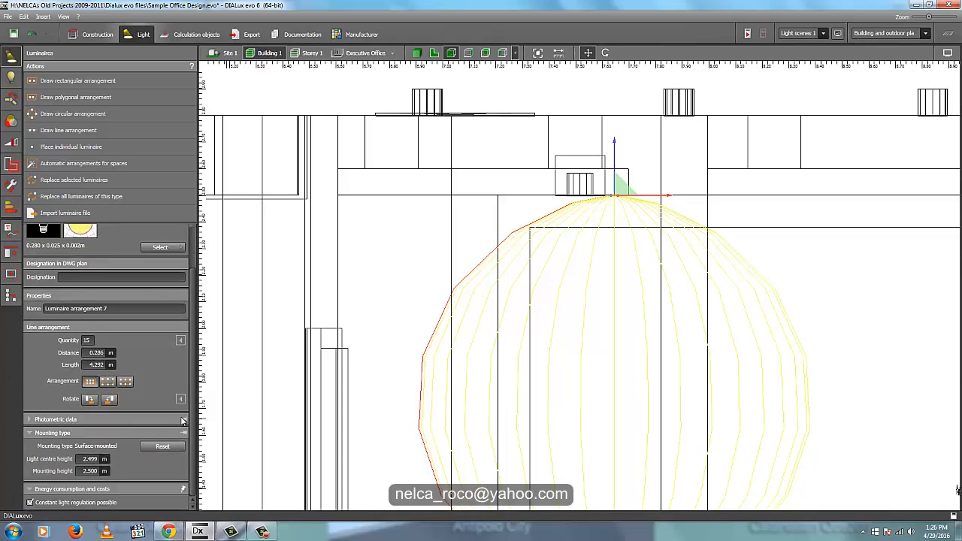
left_click(180, 399)
left_click(96, 426)
type("18")
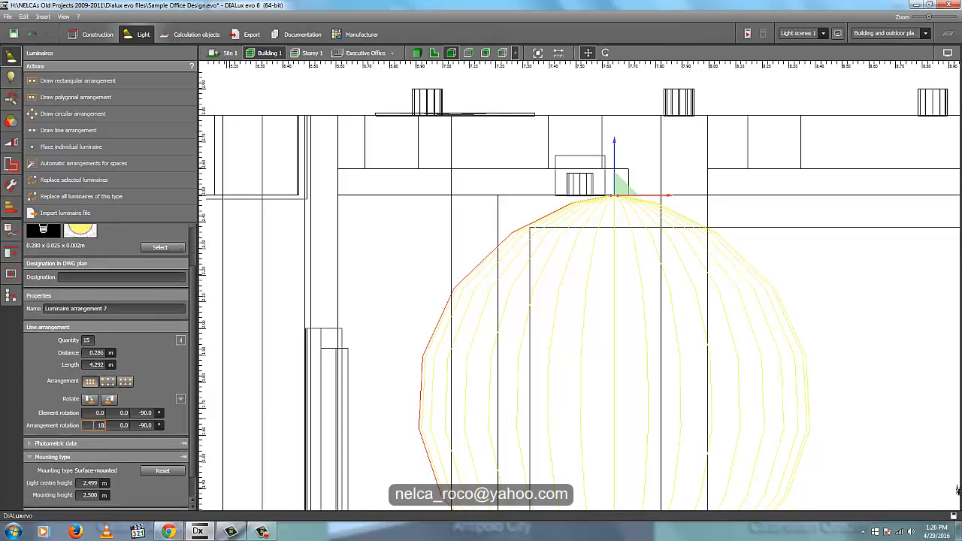
type("0")
key("Return")
- Move the rotated line arrangement up onto the top of the rectangular ceiling's cove ledge in the front view
middle_click_drag(623, 183, 633, 220)
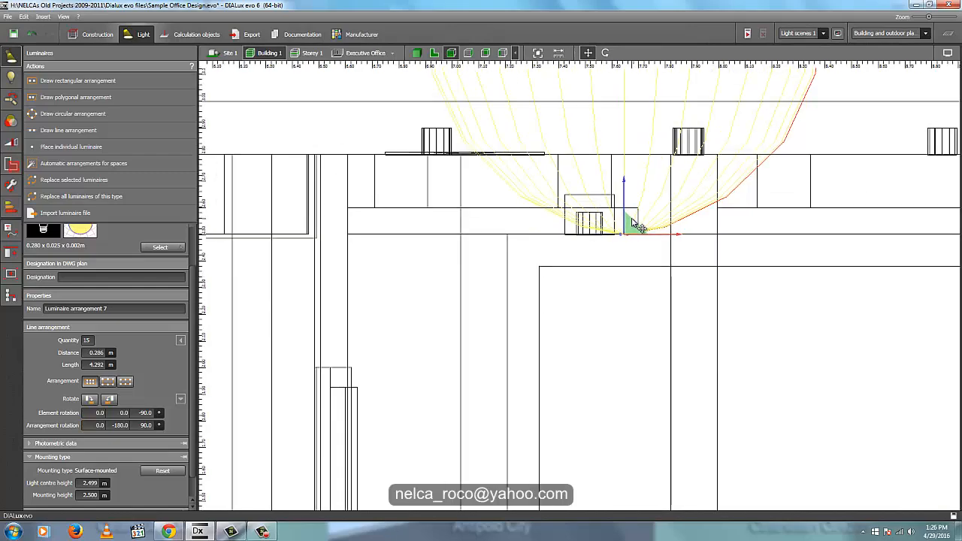
scroll(632, 218, "up", 3)
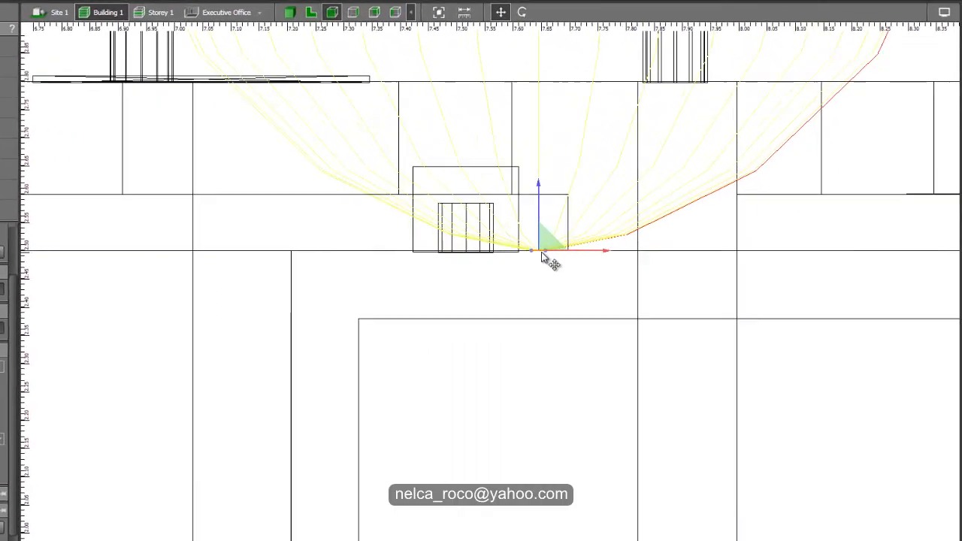
right_click(542, 252)
left_click(552, 259)
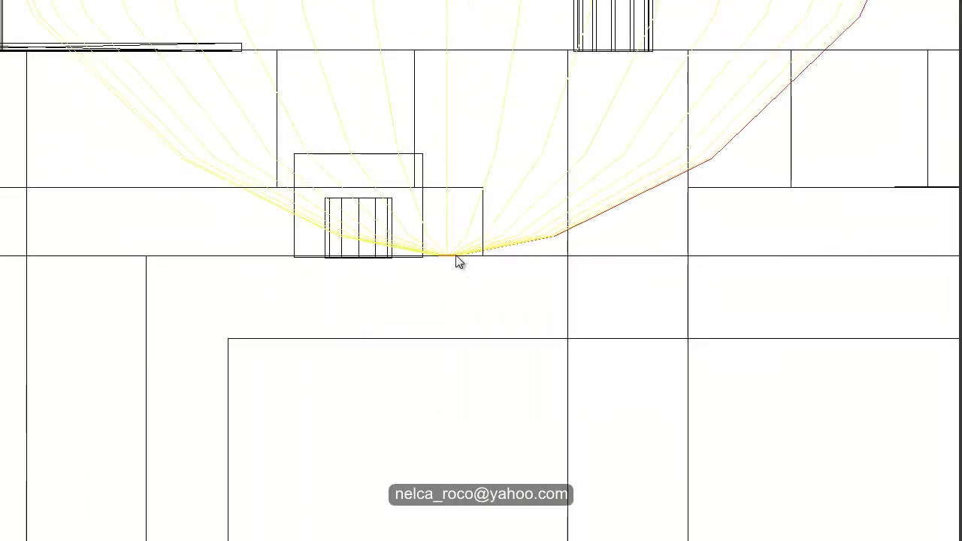
right_click(455, 261)
left_click(470, 264)
left_click_drag(448, 208, 450, 127)
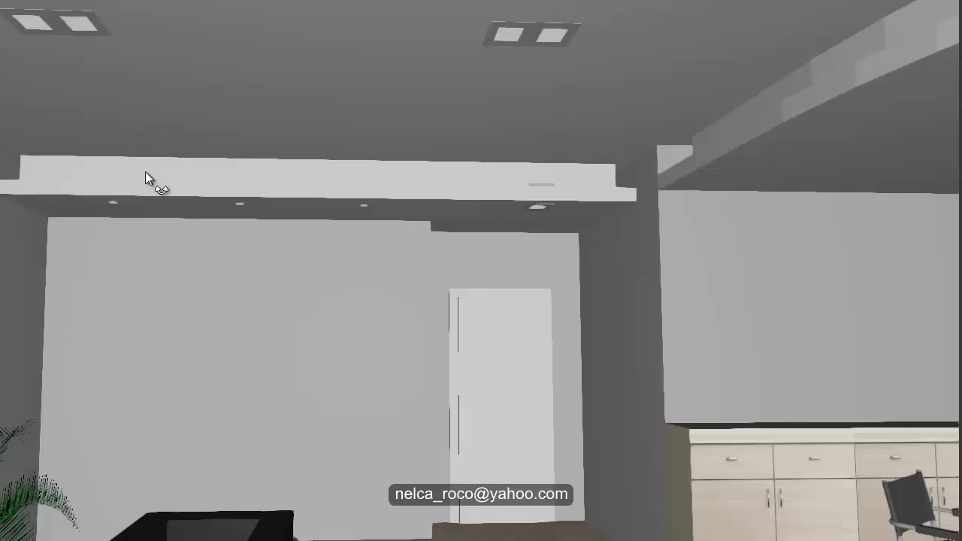
- Check the position of the LED strips on the cove ledge in 3D, from above the building and inside the executive office
right_click_drag(145, 171, 278, 290)
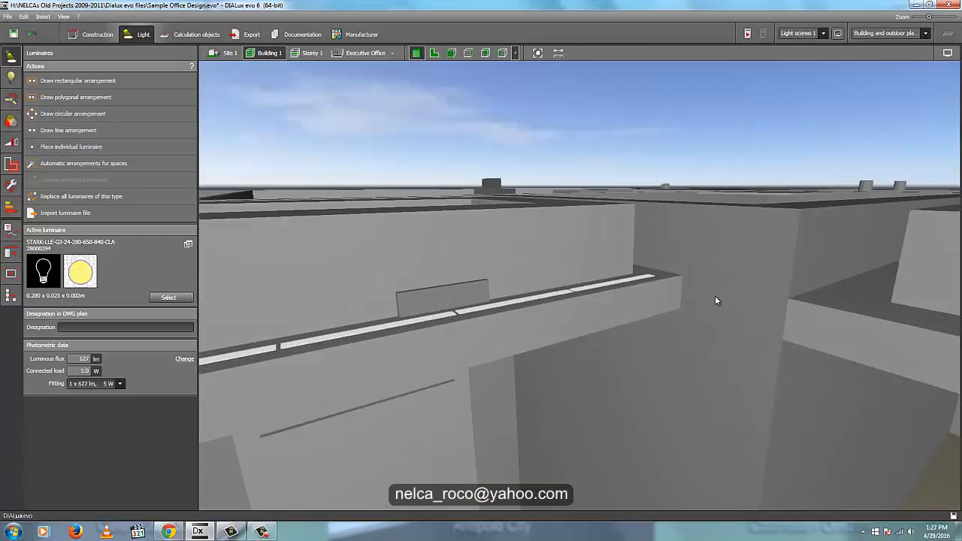
right_click_drag(715, 301, 630, 294)
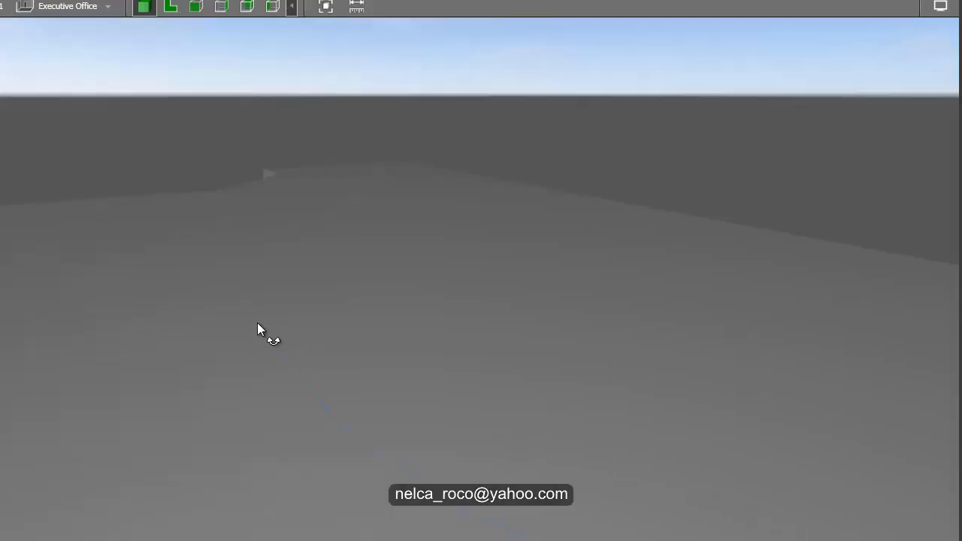
right_click_drag(257, 322, 238, 278)
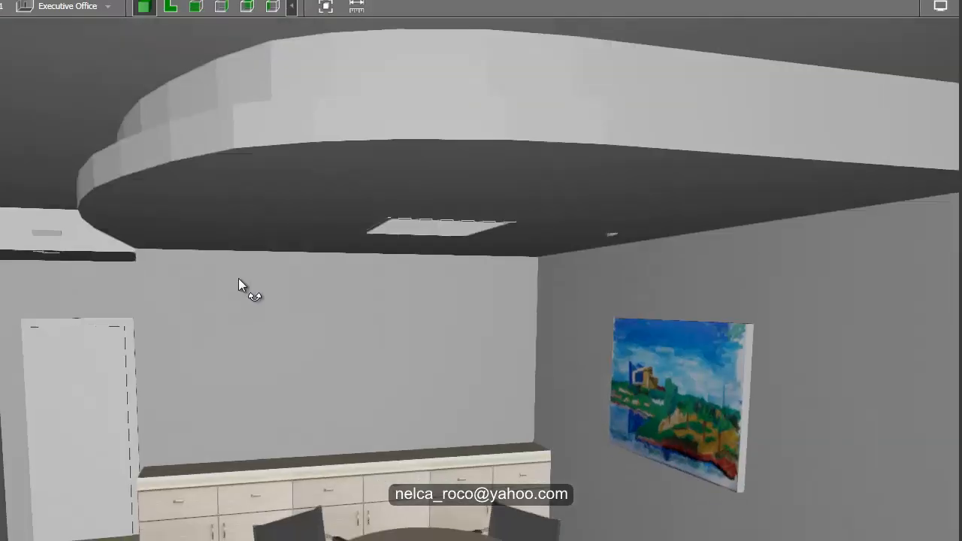
scroll(236, 277, "up", 3)
mouse_move(374, 295)
right_mouse_down()
mouse_move(274, 324)
mouse_move(354, 337)
right_mouse_up()
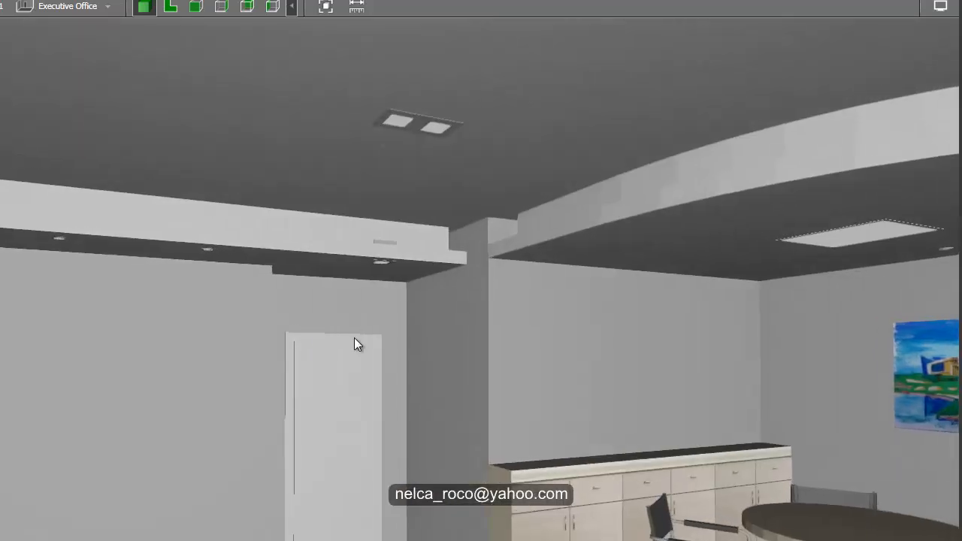
right_click_drag(476, 349, 413, 359)
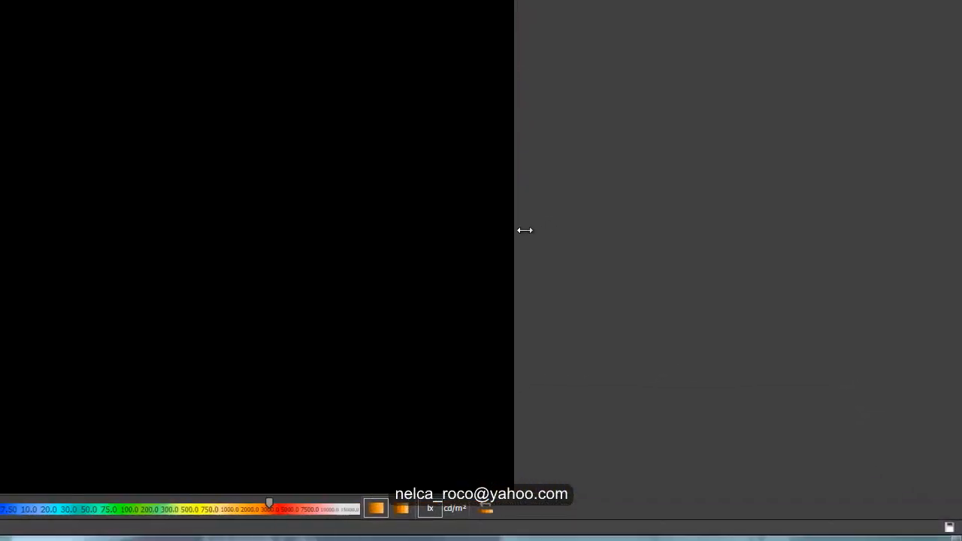
- Inspect the executive office's rendering from the Building 1 and Executive Office 3D views while the calculation runs
left_click_drag(525, 230, 767, 237)
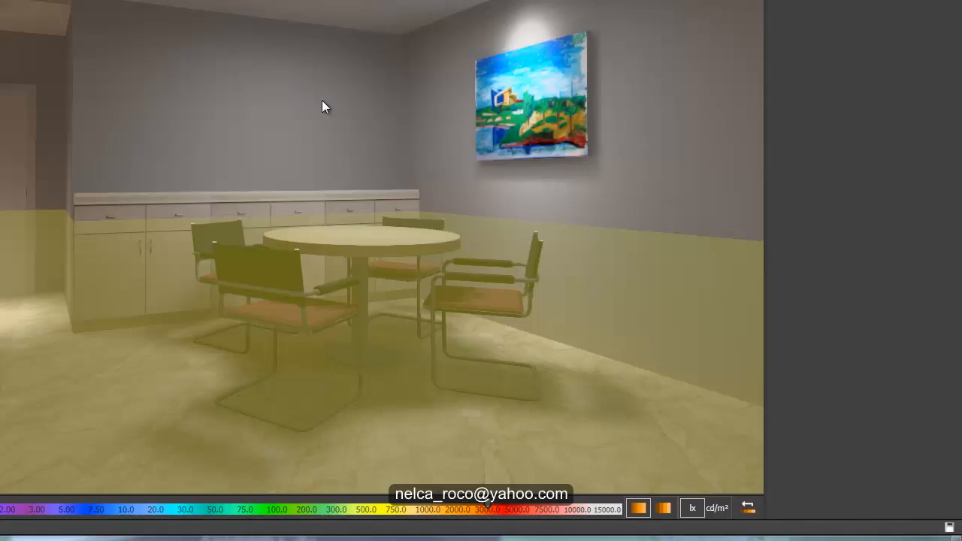
middle_click_drag(321, 107, 350, 115)
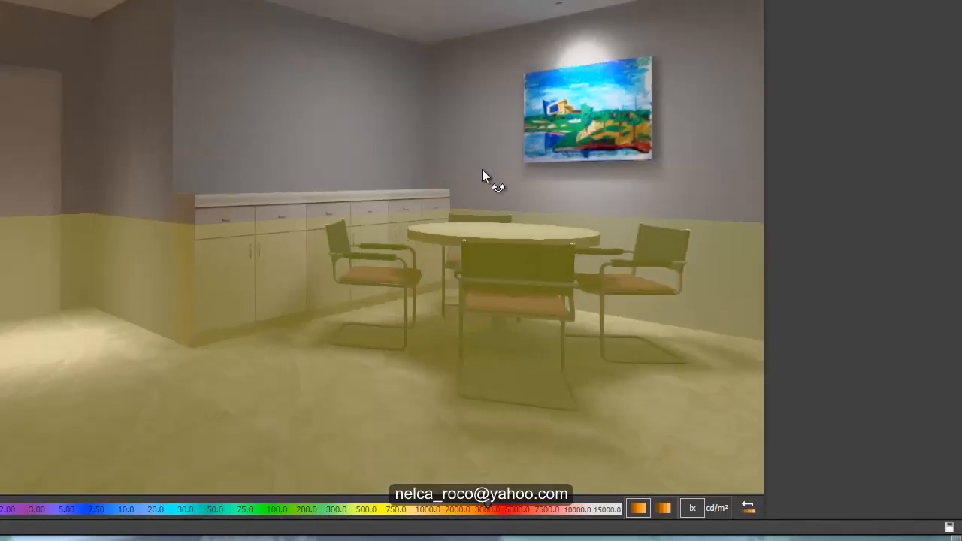
right_click_drag(482, 169, 406, 169)
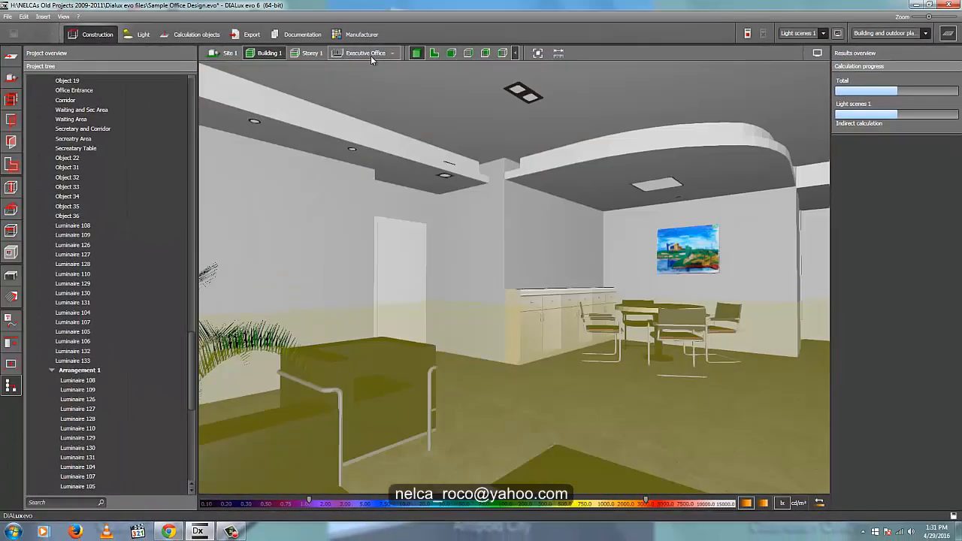
left_click(371, 54)
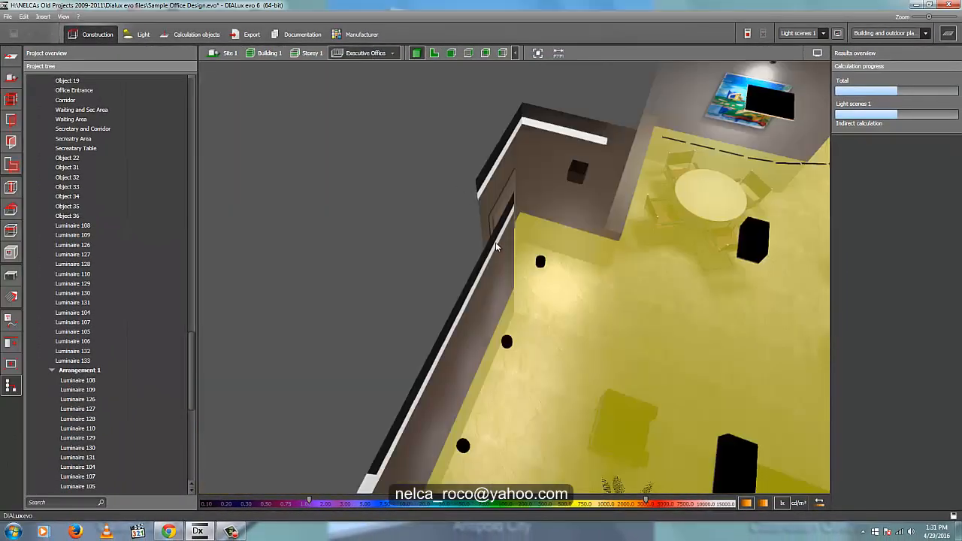
mouse_move(471, 203)
right_mouse_down()
mouse_move(455, 168)
mouse_move(429, 155)
mouse_move(431, 174)
mouse_move(452, 182)
mouse_move(306, 157)
right_mouse_up()
mouse_move(597, 282)
right_mouse_down()
mouse_move(639, 295)
mouse_move(694, 274)
mouse_move(498, 267)
mouse_move(499, 283)
mouse_move(554, 318)
mouse_move(544, 310)
right_mouse_up()
right_click_drag(500, 331, 612, 353)
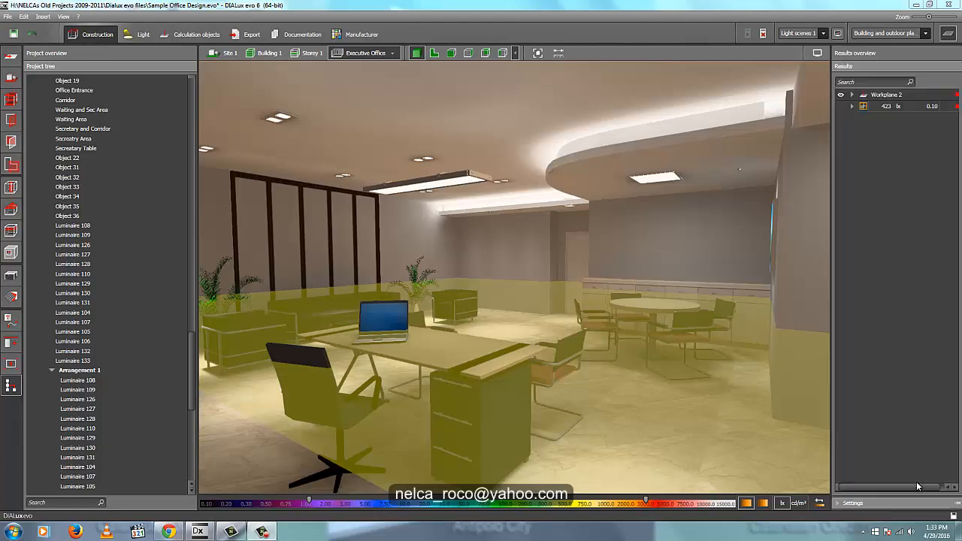
- Hide the results overview and workplane display and view the calculated executive office in 3D
right_click_drag(512, 357, 582, 361)
left_click(946, 33)
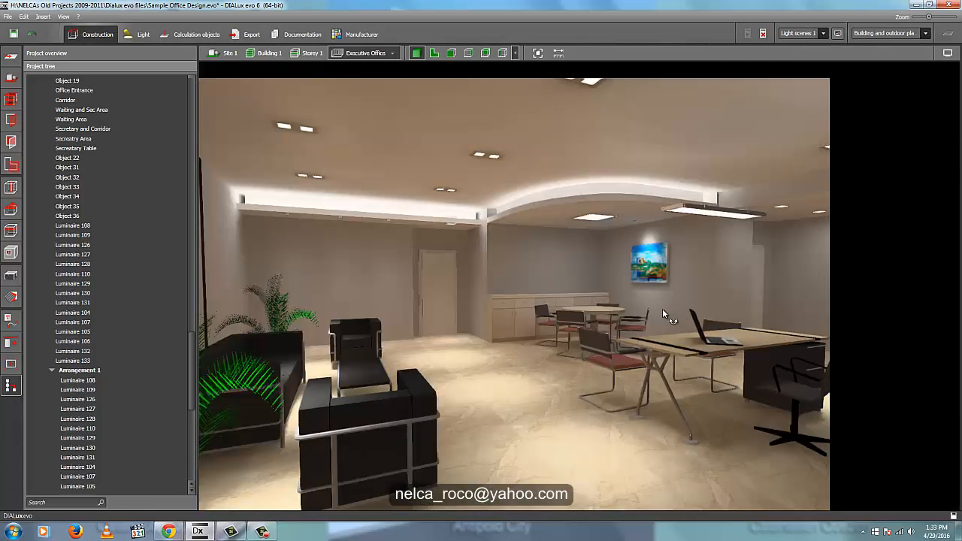
right_click_drag(662, 308, 610, 254)
middle_click_drag(610, 255, 679, 257)
right_click_drag(624, 298, 603, 288)
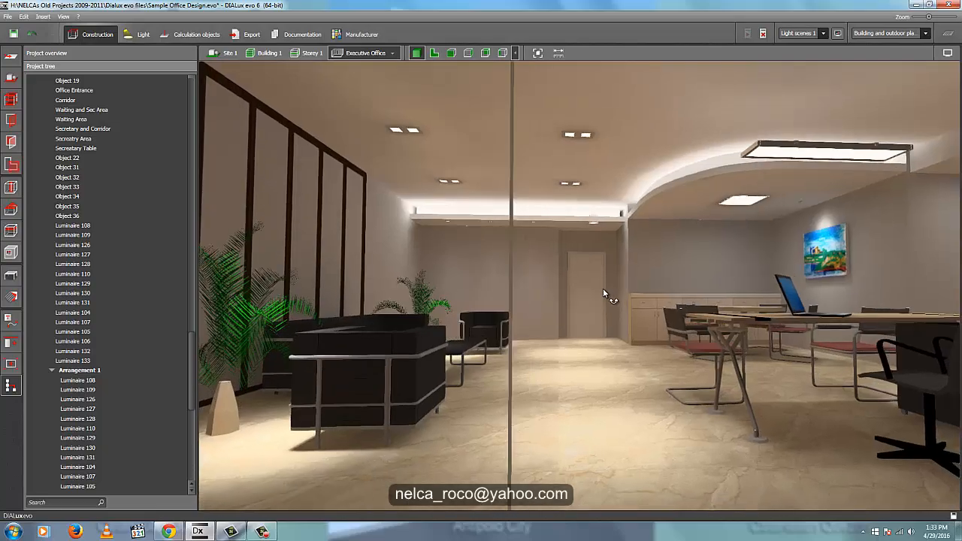
- Switch to Chrome to view the YouTube comments page and return to DIALux evo
left_click(163, 531)
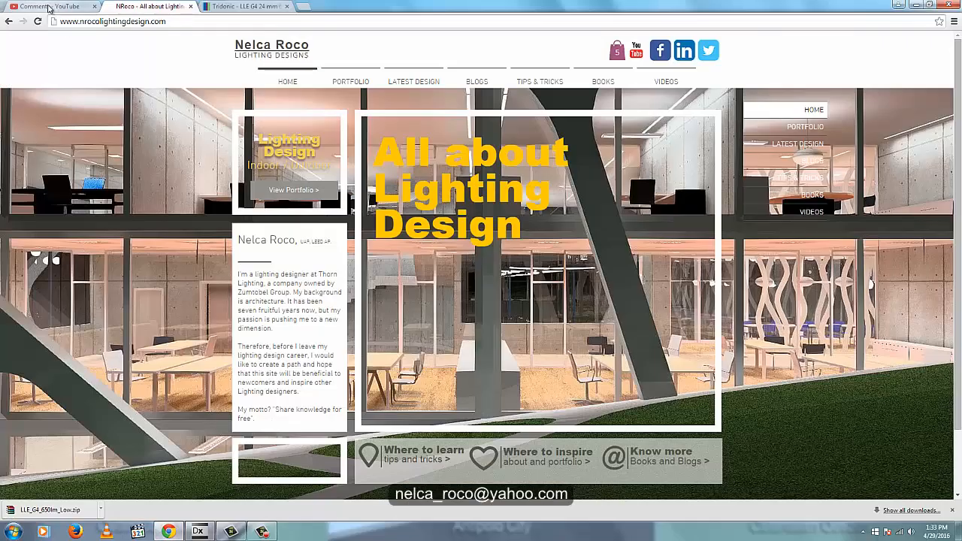
left_click(49, 7)
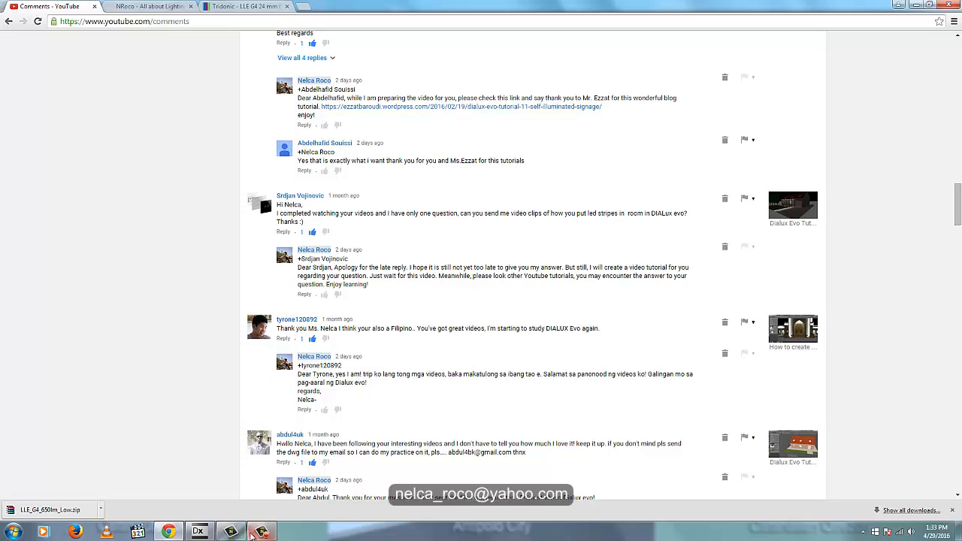
left_click(198, 532)
- View the sitting area and the lit coves in 3D and dismiss the save reminder without answering it
right_click_drag(513, 348, 546, 326)
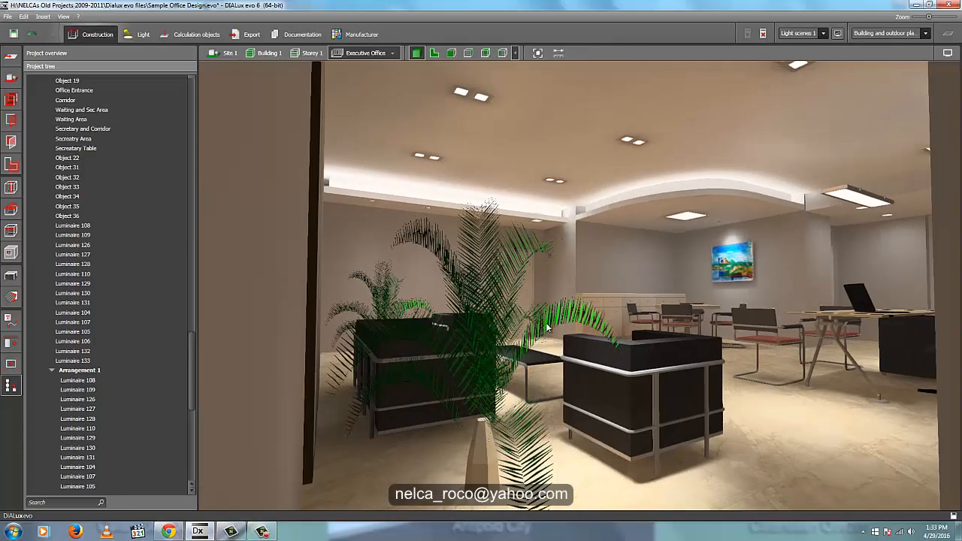
scroll(547, 326, "down", 3)
scroll(563, 305, "up", 2)
scroll(564, 309, "up", 3)
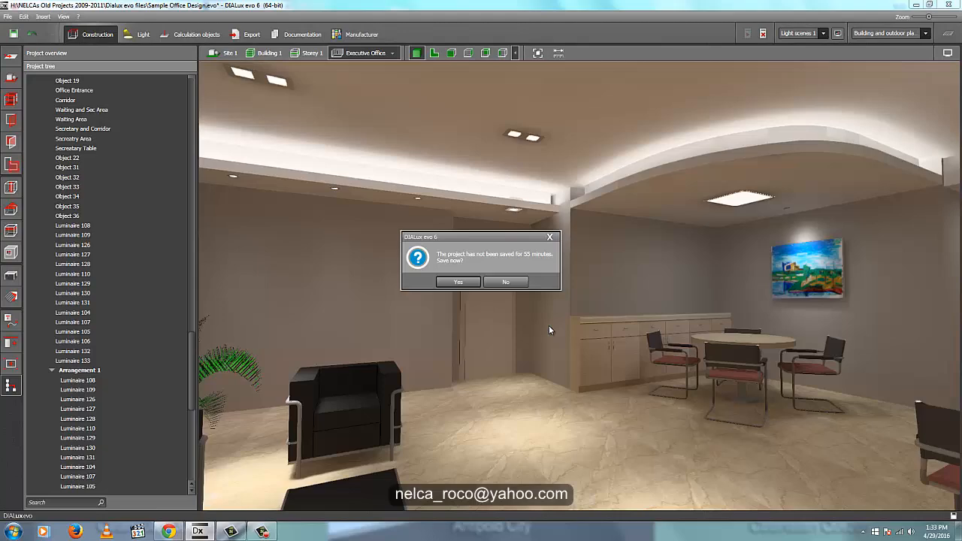
left_click(550, 237)
- Examine the cove lighting above the door wall and the meeting area from several viewpoints in the Executive Office 3D view
mouse_move(592, 395)
right_mouse_down()
mouse_move(593, 382)
mouse_move(556, 377)
mouse_move(620, 397)
right_mouse_up()
scroll(557, 378, "up", 2)
scroll(627, 346, "down", 5)
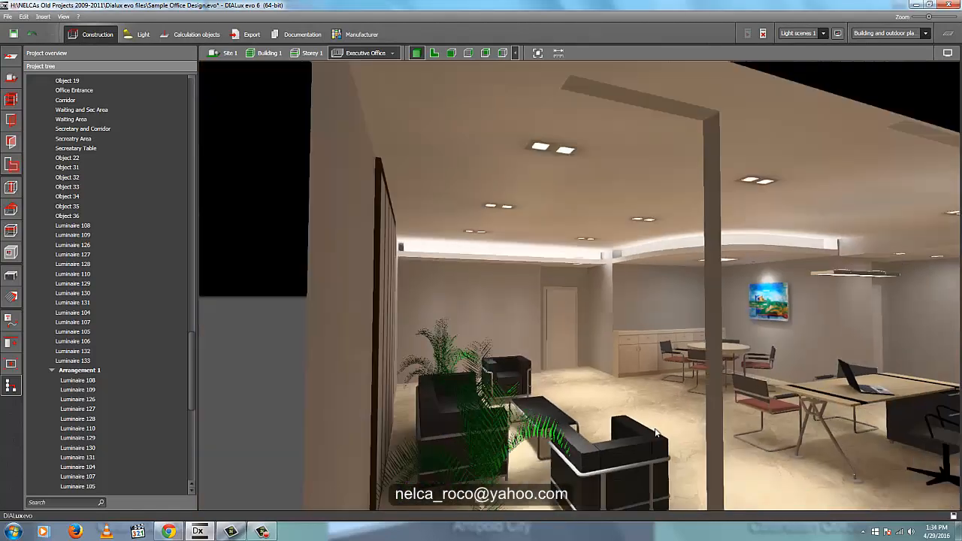
right_click_drag(570, 427, 652, 404)
scroll(620, 354, "up", 3)
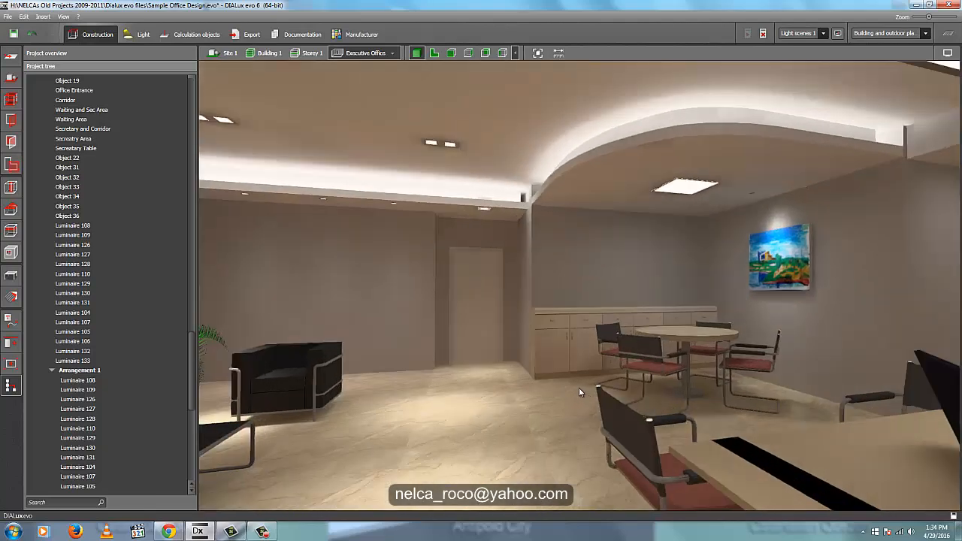
middle_click_drag(617, 346, 640, 345)
right_click_drag(581, 351, 773, 360)
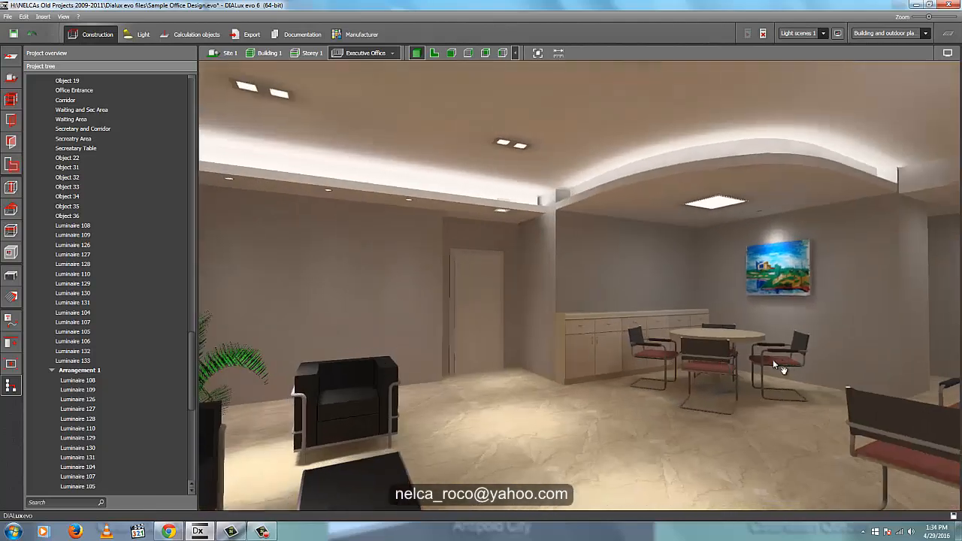
middle_click_drag(773, 359, 636, 360)
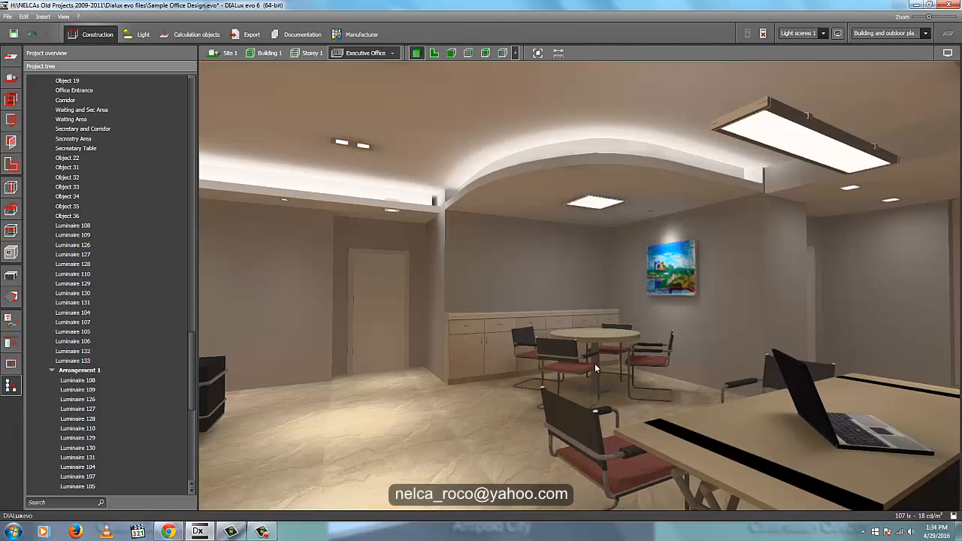
- Examine the sofa area, the cabinet wall and the meeting table with its painting from several 3D viewpoints
right_click_drag(587, 393, 594, 327)
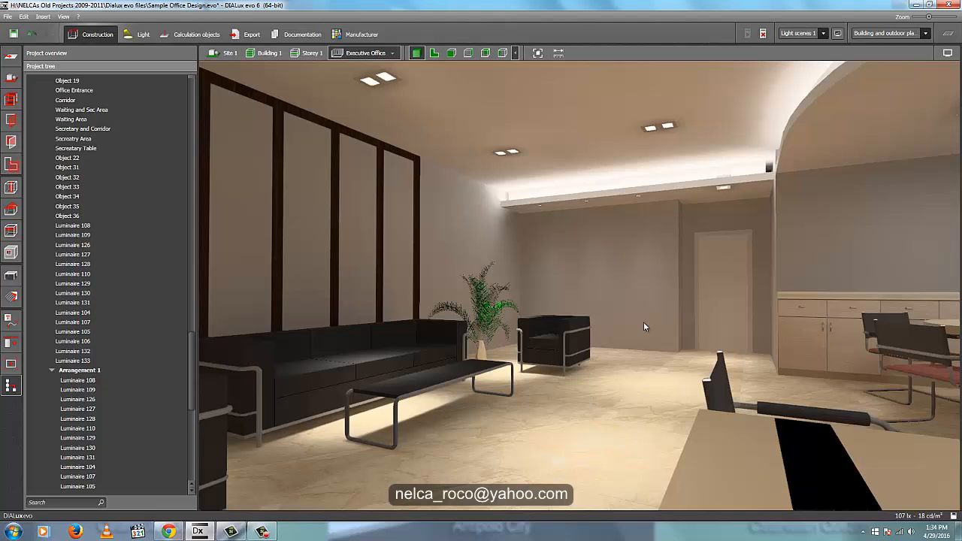
mouse_move(869, 272)
right_mouse_down()
mouse_move(693, 287)
mouse_move(760, 334)
mouse_move(862, 211)
right_mouse_up()
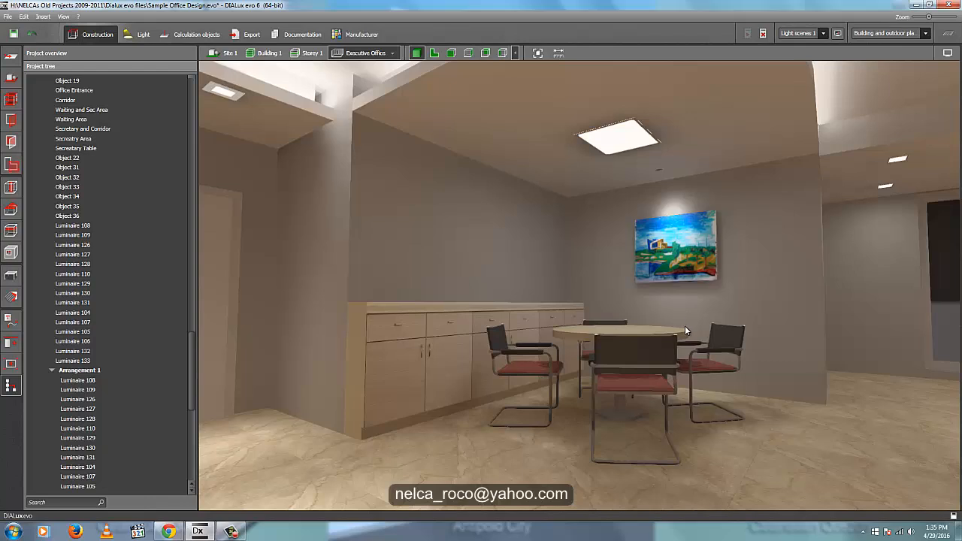
middle_click_drag(774, 249, 736, 284)
right_click_drag(685, 357, 631, 372)
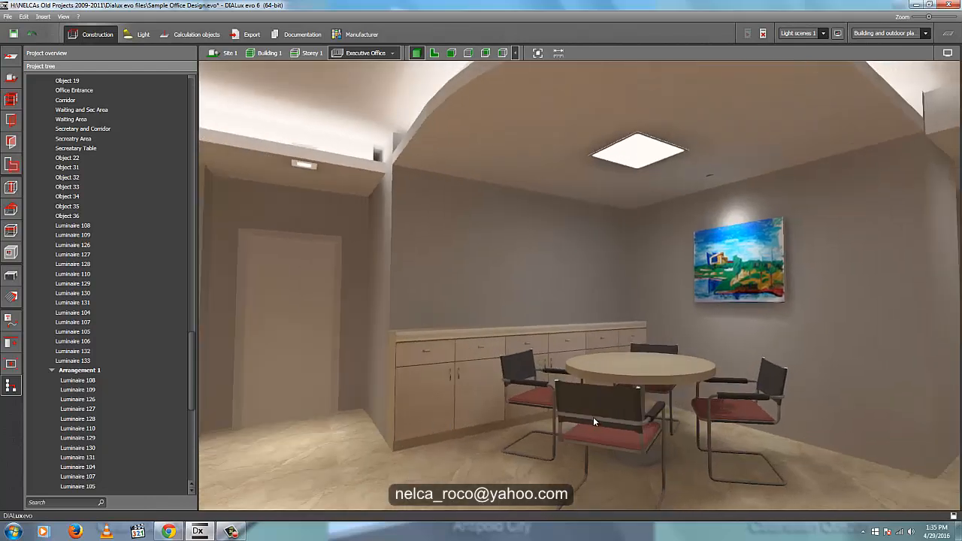
- In plan view, draw a 2.983 m line arrangement of LED strips along the cabinet's front edge and accept discarding the results
left_click(434, 53)
middle_click_drag(633, 249, 697, 228)
scroll(512, 204, "up", 6)
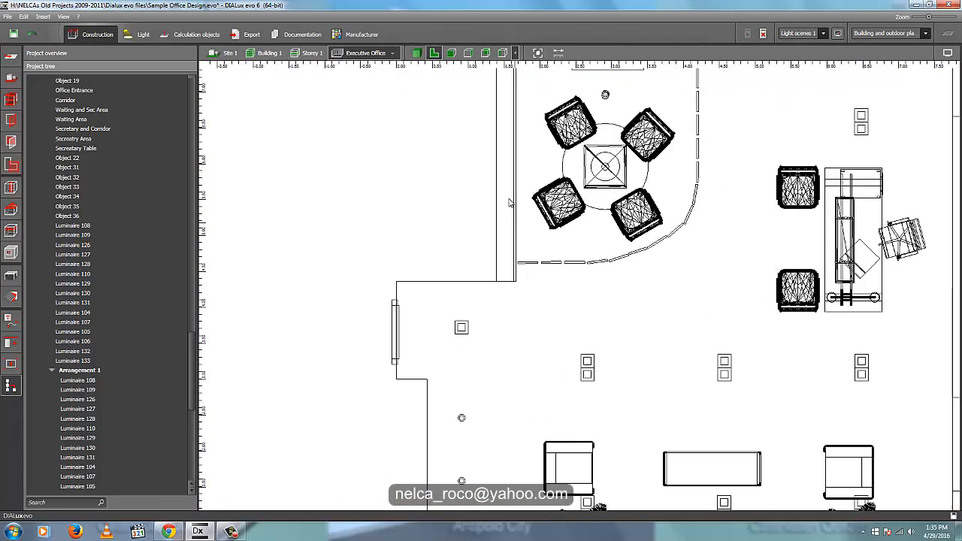
middle_click_drag(512, 263, 517, 357)
left_click(138, 33)
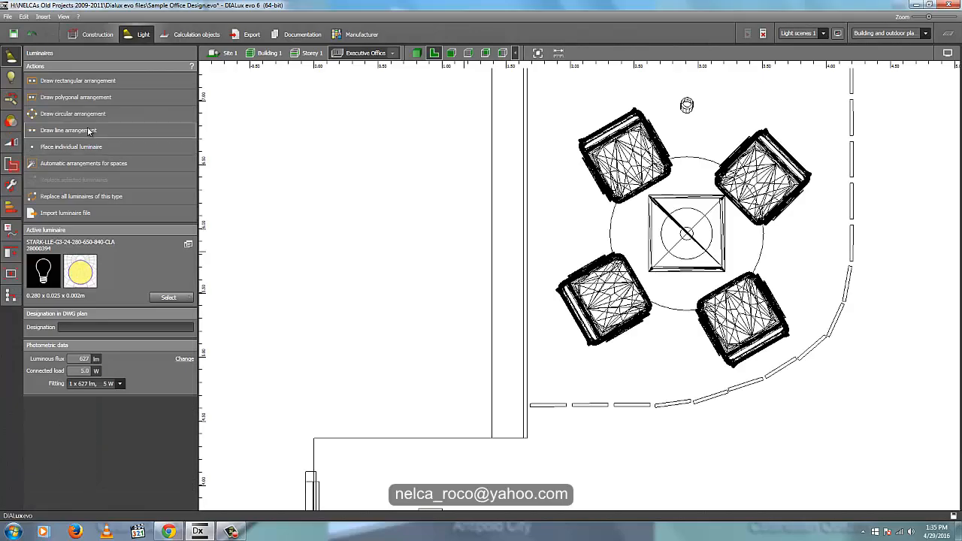
middle_click_drag(536, 192, 561, 254)
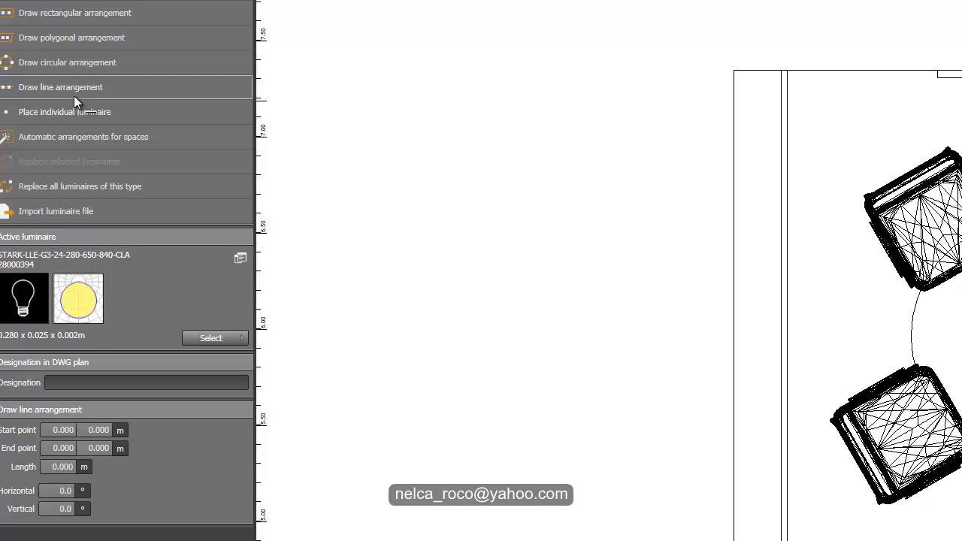
left_click(787, 70)
middle_click_drag(835, 253, 883, 92)
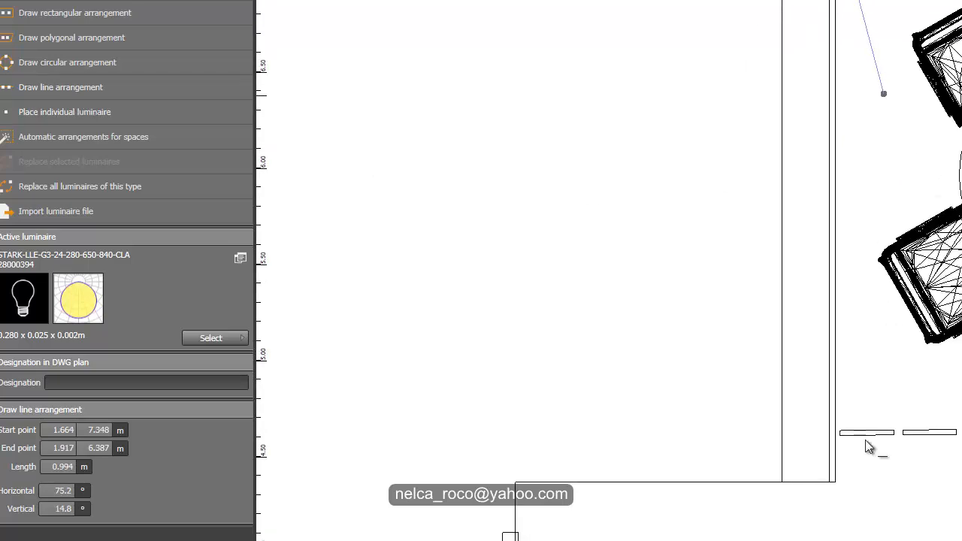
left_click(836, 483)
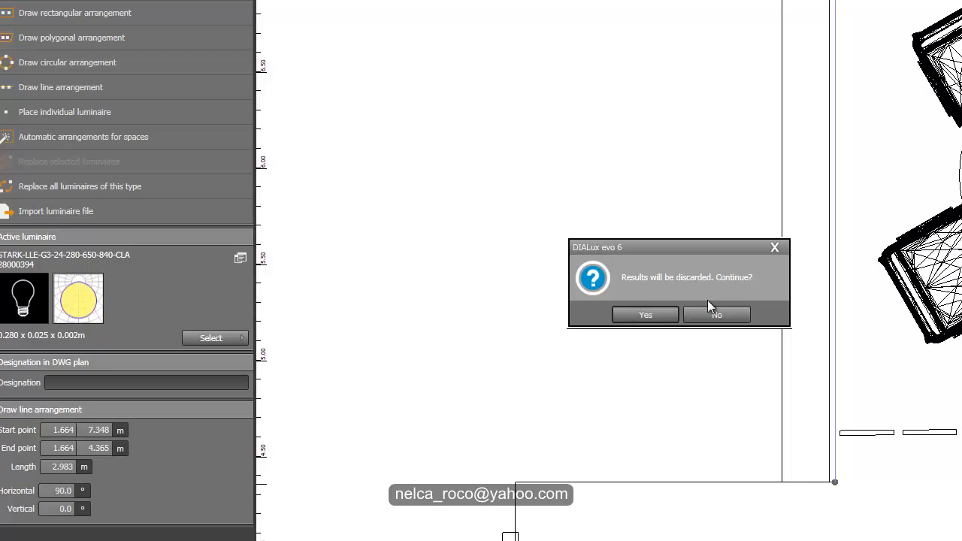
left_click(647, 313)
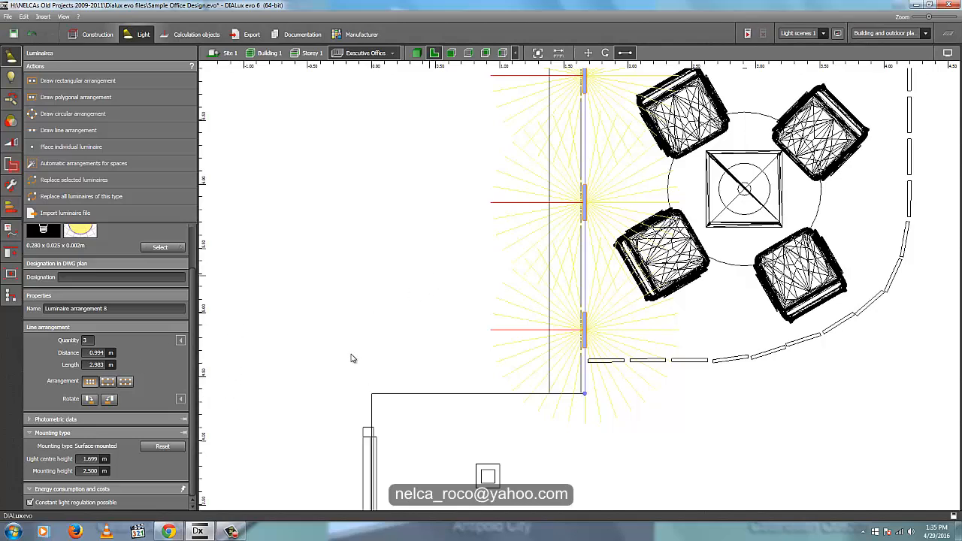
- Try quantities of 15 and 13 for the cabinet's LED line, and settle on 10 luminaires
left_click(91, 340)
key("Return")
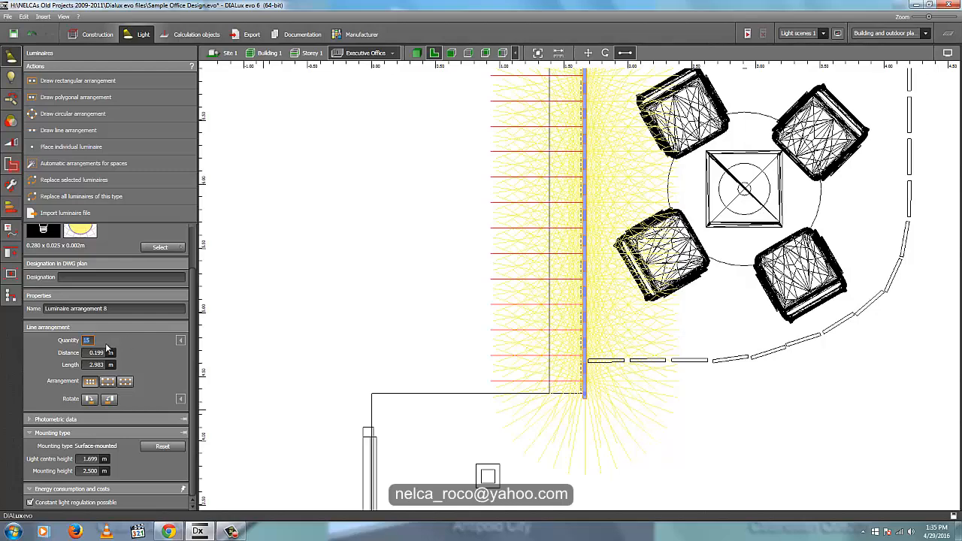
type("13")
key("Return")
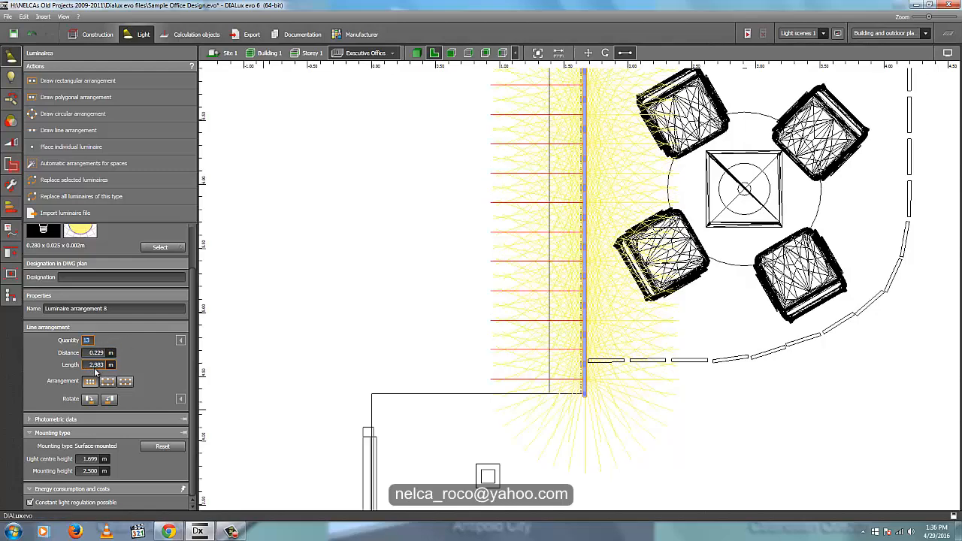
type("10")
key("Return")
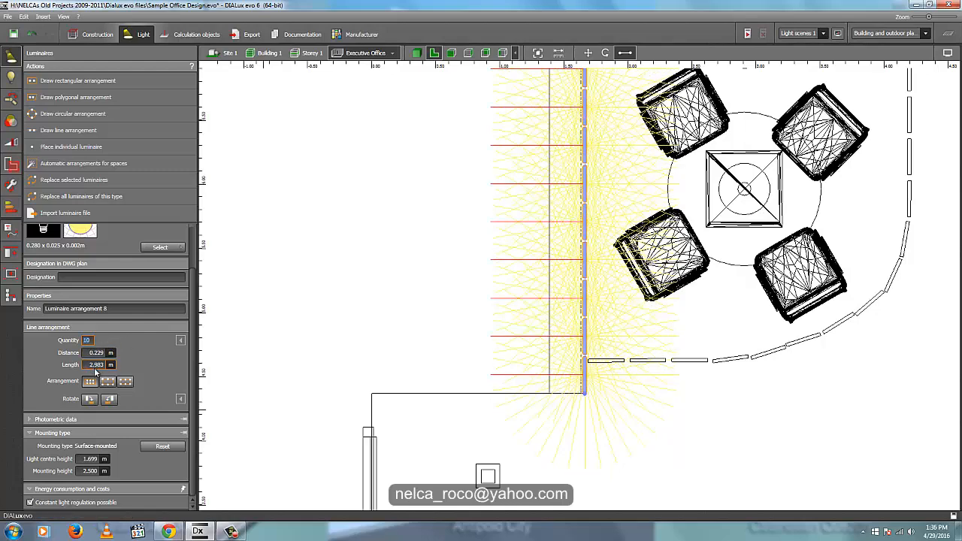
- Lower the LED line in the front view to the underside of the cabinet's toe recess, just above the floor
left_click(452, 53)
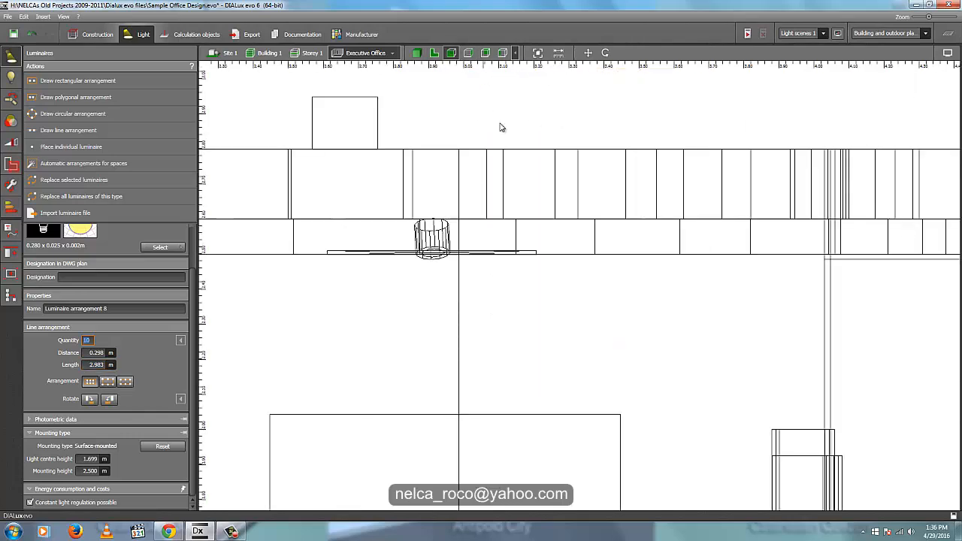
middle_click_drag(513, 337, 622, 215)
scroll(452, 150, "up", 2)
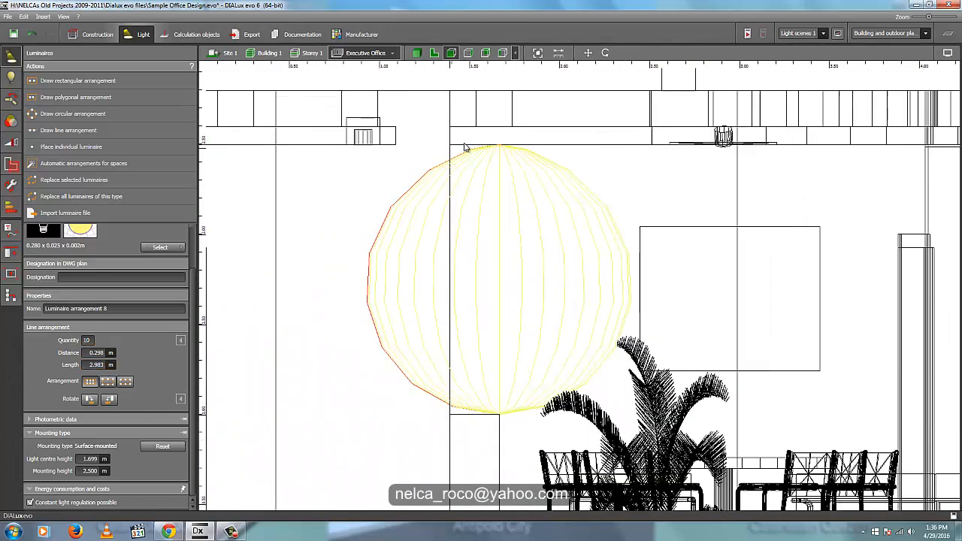
right_click(501, 148)
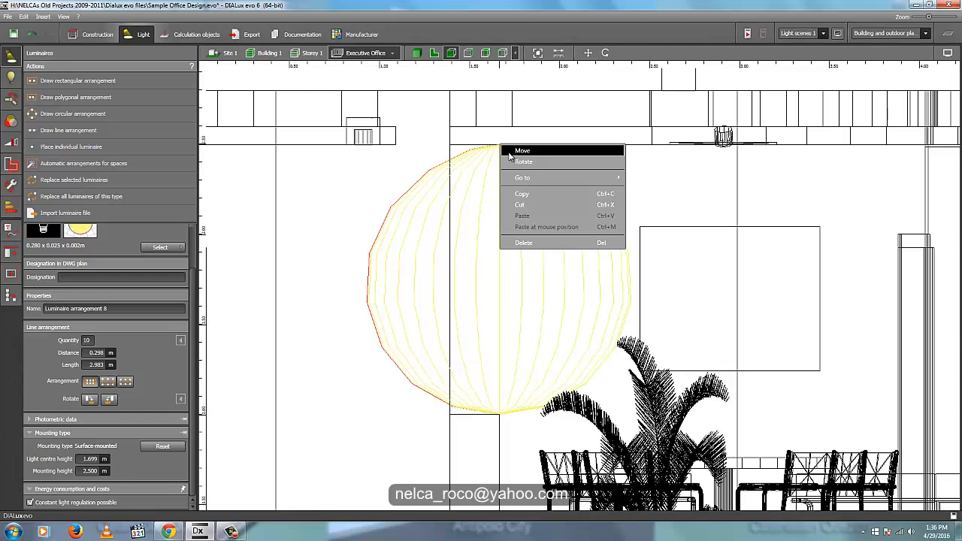
left_click(509, 153)
left_click_drag(503, 105, 514, 436)
middle_click_drag(515, 436, 623, 142)
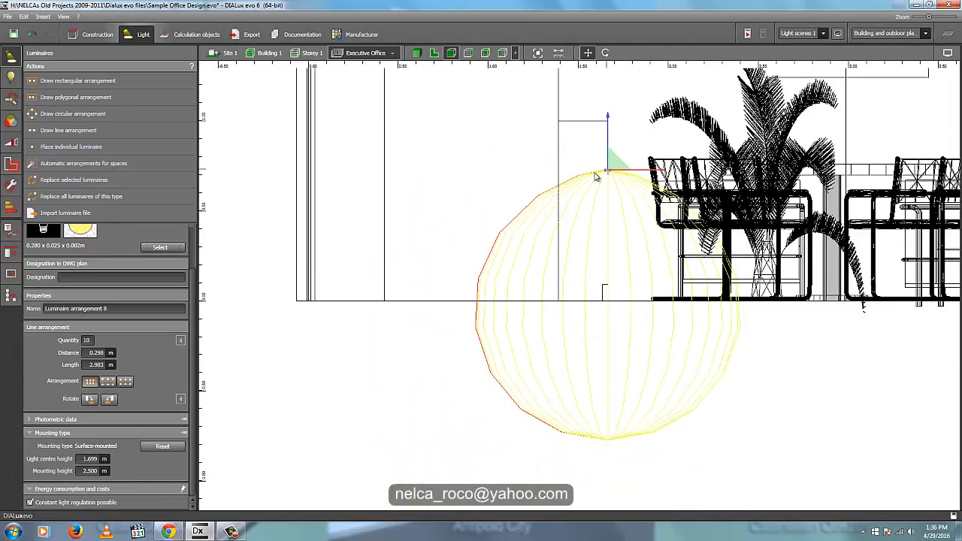
scroll(616, 230, "down", 1)
left_click_drag(610, 121, 659, 176)
scroll(615, 240, "up", 4)
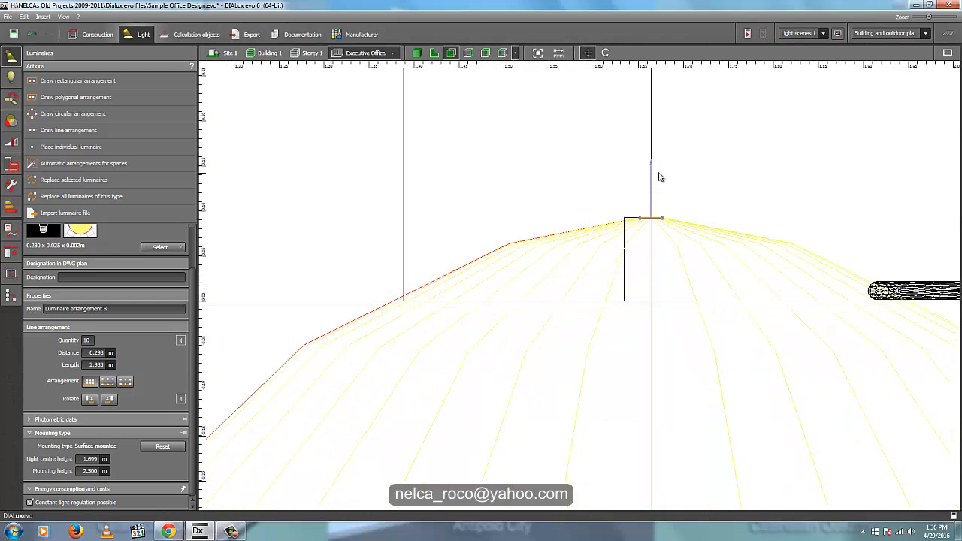
- Shift the LED line back beneath the cabinet front, check its placement in plan and side views, and deselect it
left_click_drag(706, 223, 685, 228)
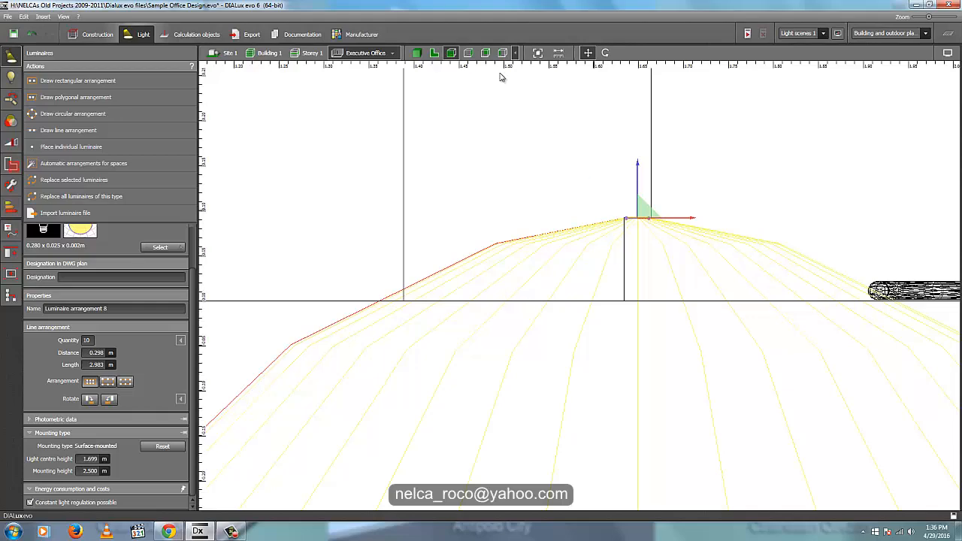
left_click(435, 53)
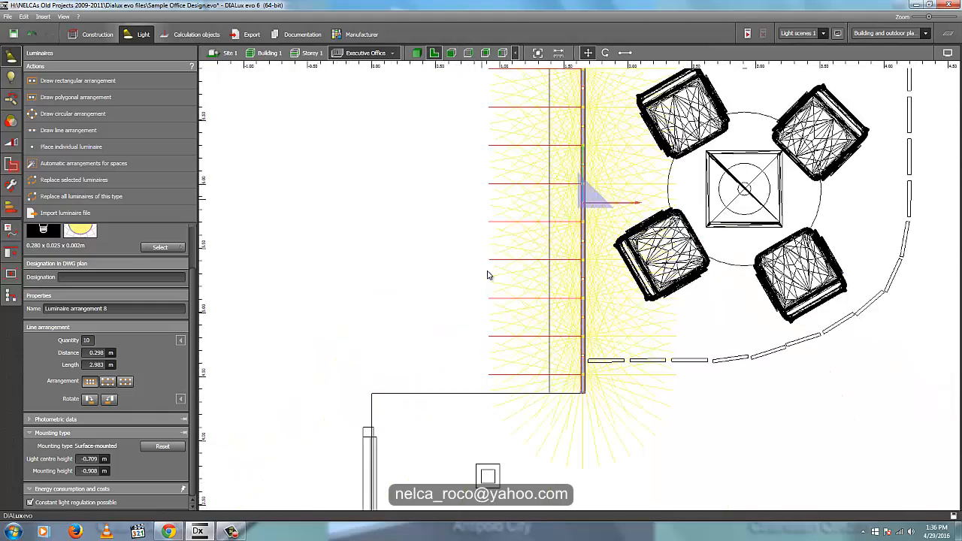
left_click(460, 53)
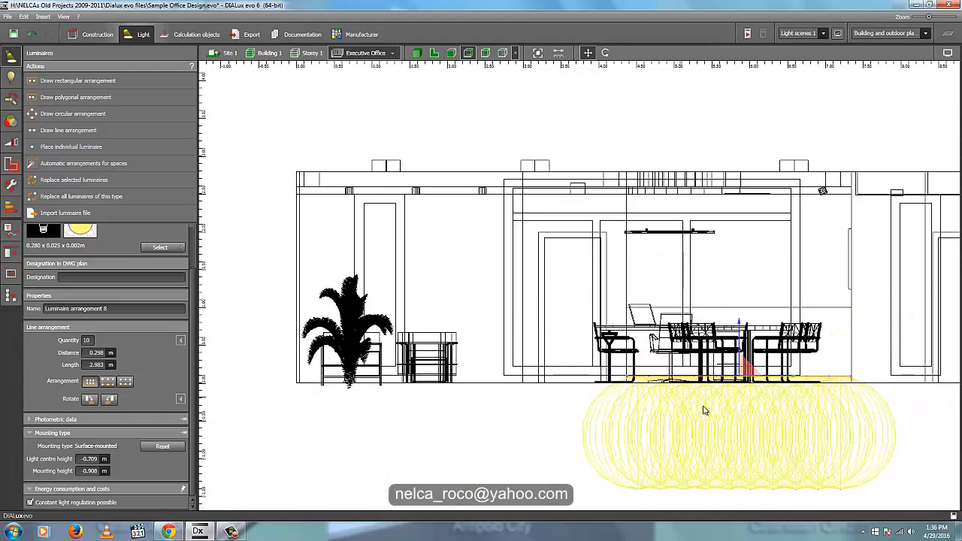
left_click(543, 408)
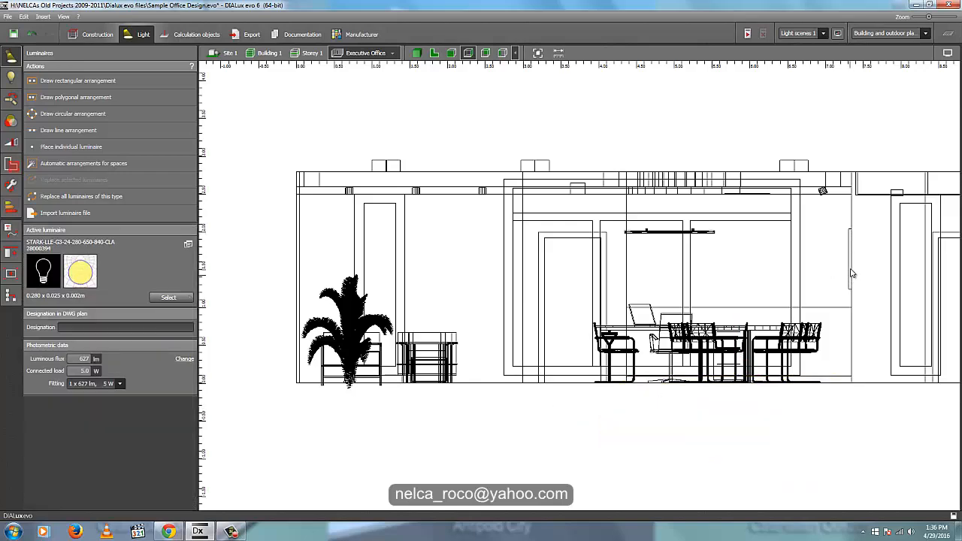
- Draw a 1 m line arrangement of LED strips in plan view along the wall behind the painting, spanning the painting's width
left_click(451, 53)
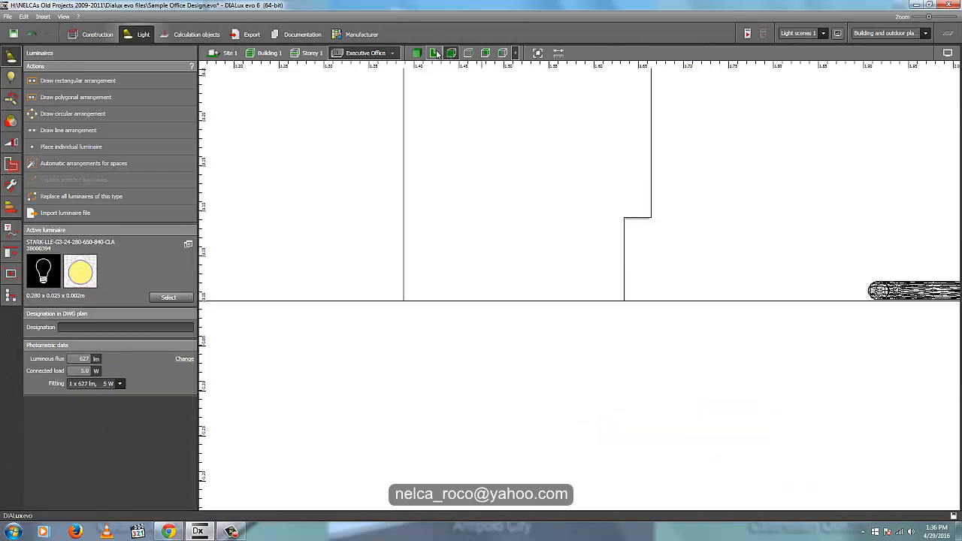
left_click(435, 52)
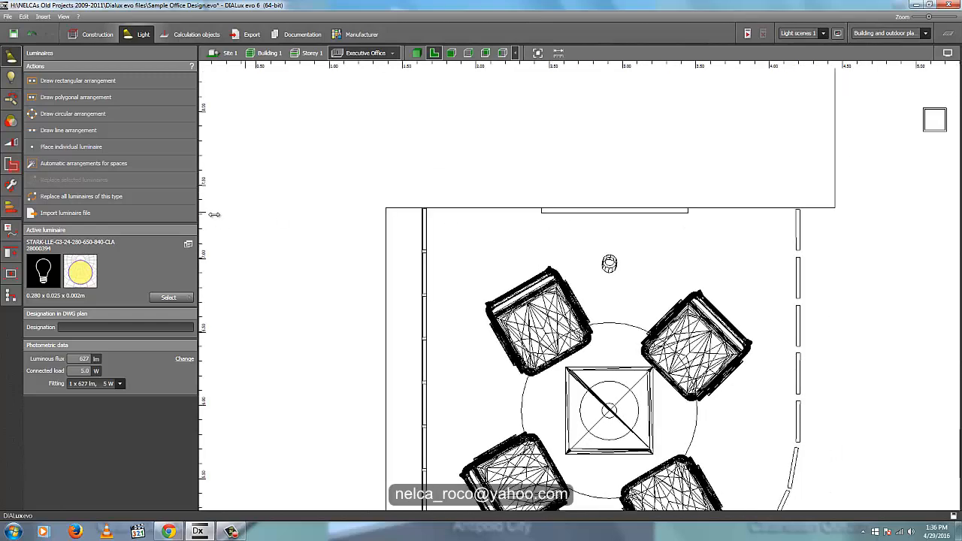
left_click(68, 131)
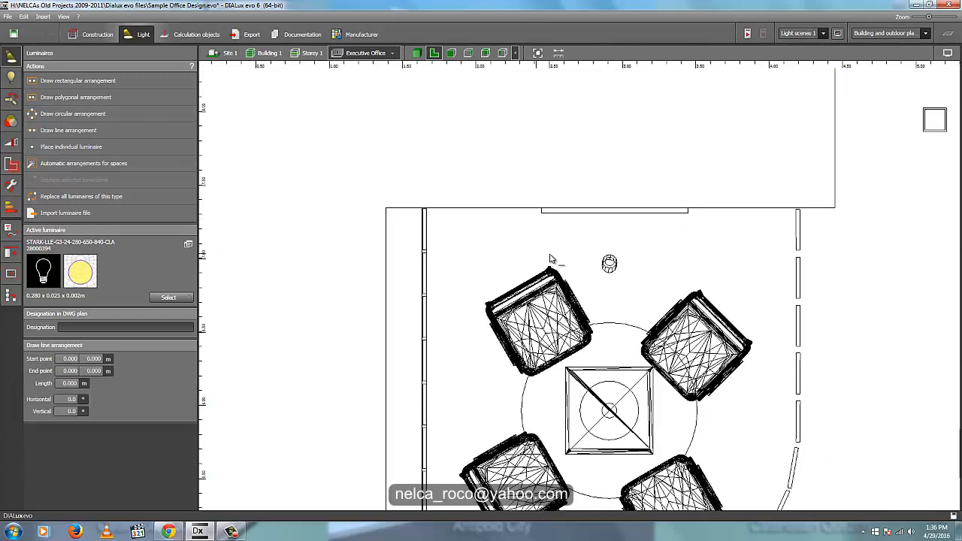
left_click(543, 210)
left_click(687, 210)
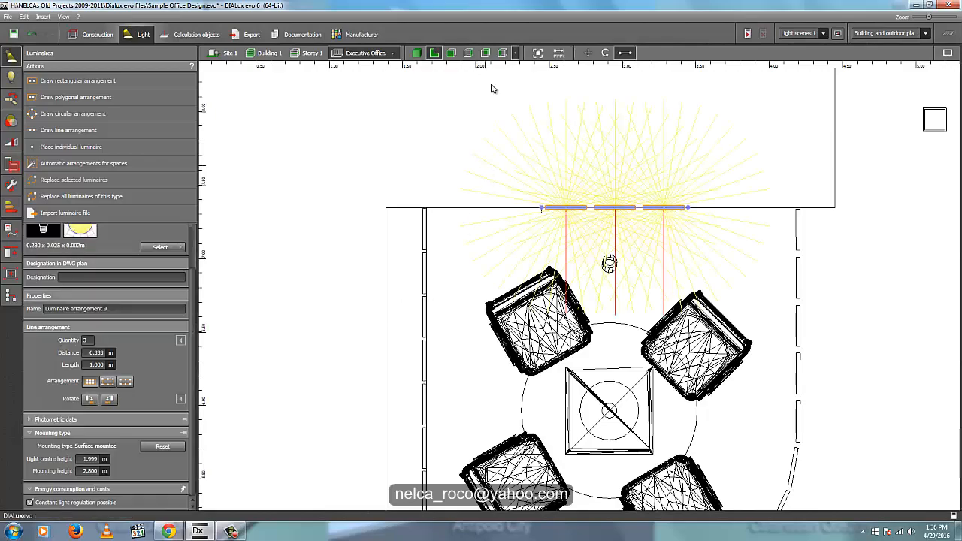
- Lower the painting's LED line from the ceiling in the front view to just below the painting's top edge
left_click(453, 53)
middle_click_drag(615, 145, 471, 359)
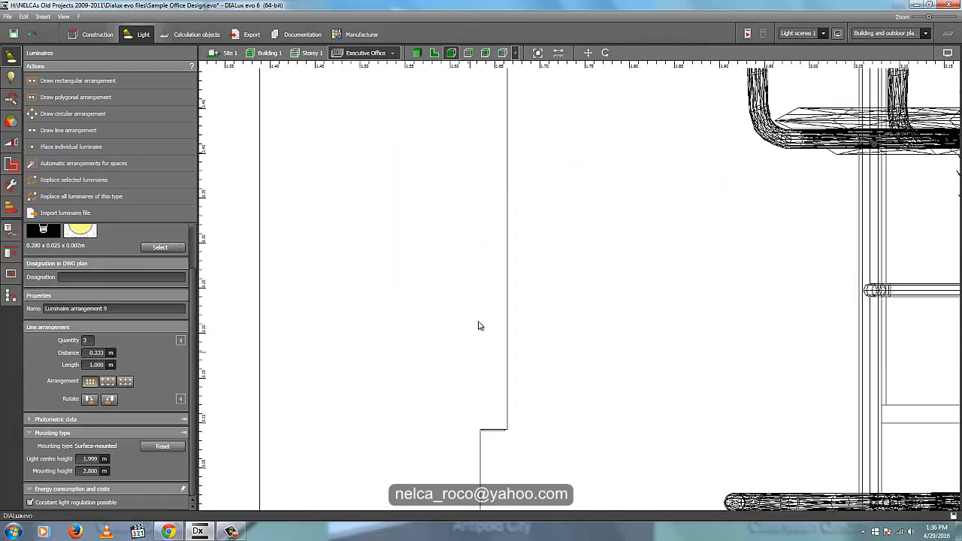
scroll(478, 322, "down", 5)
middle_click_drag(740, 323, 674, 386)
scroll(677, 380, "down", 4)
scroll(615, 232, "up", 5)
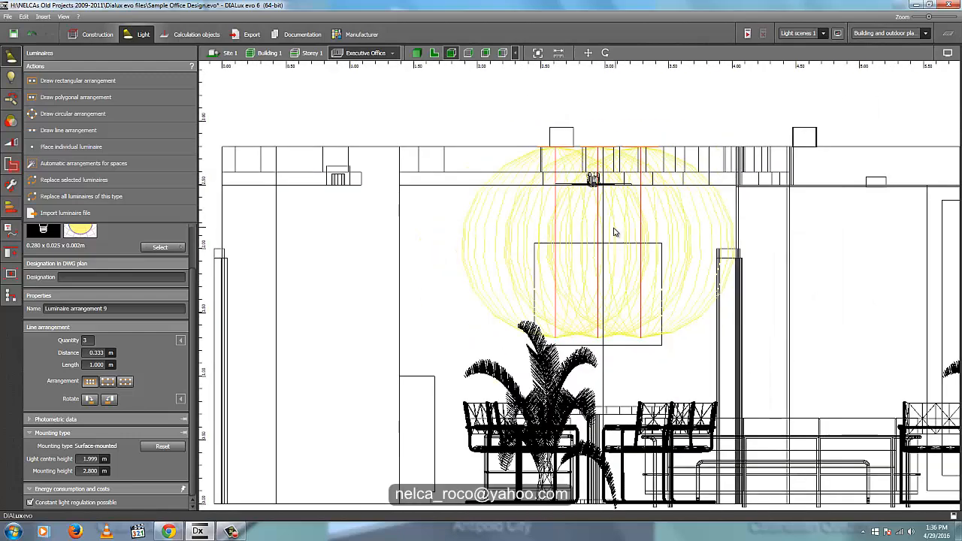
scroll(618, 256, "down", 2)
scroll(623, 218, "up", 2)
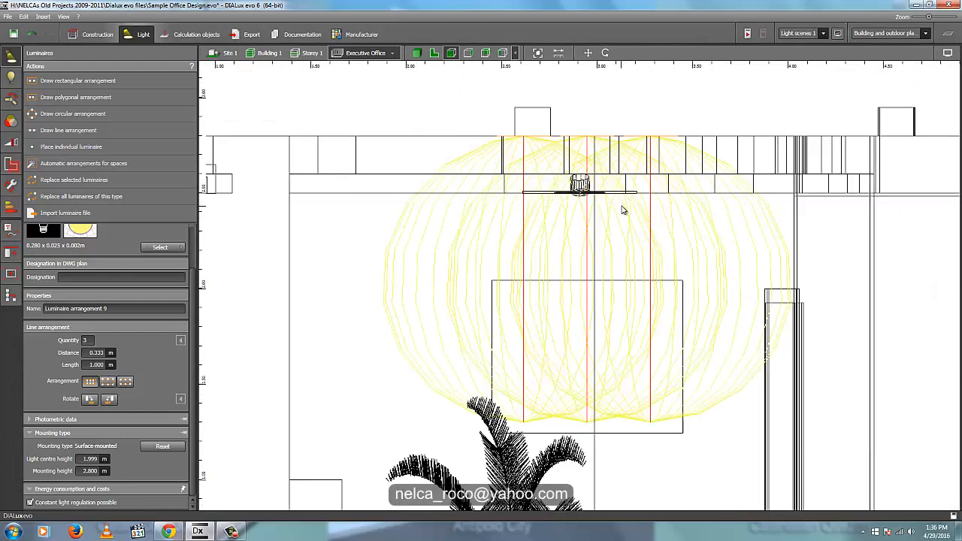
right_click(610, 139)
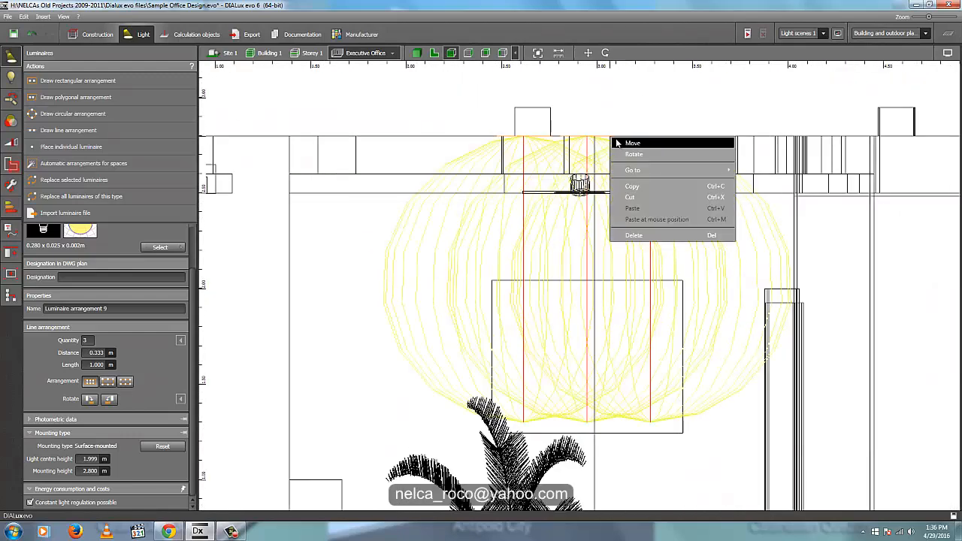
left_click(617, 143)
left_click_drag(590, 94, 604, 271)
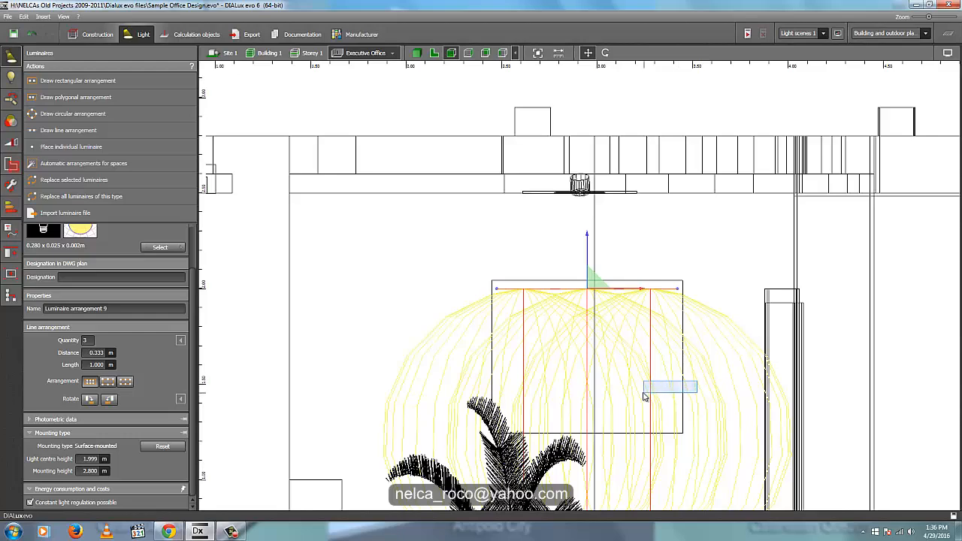
- Move the painting about 0.05 m away from the wall in the side view to leave a gap for the LED strips
left_click(673, 391)
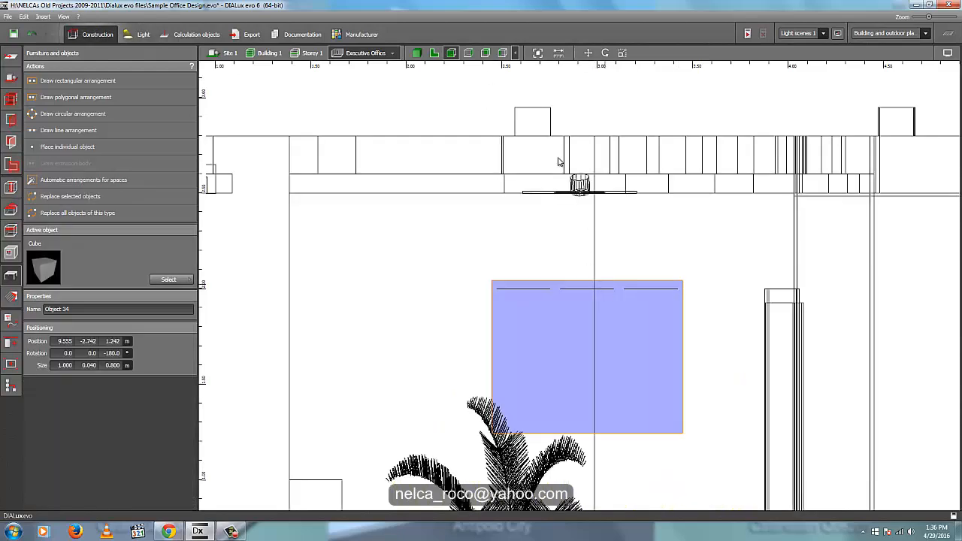
left_click(469, 53)
scroll(811, 252, "up", 4)
scroll(643, 241, "up", 5)
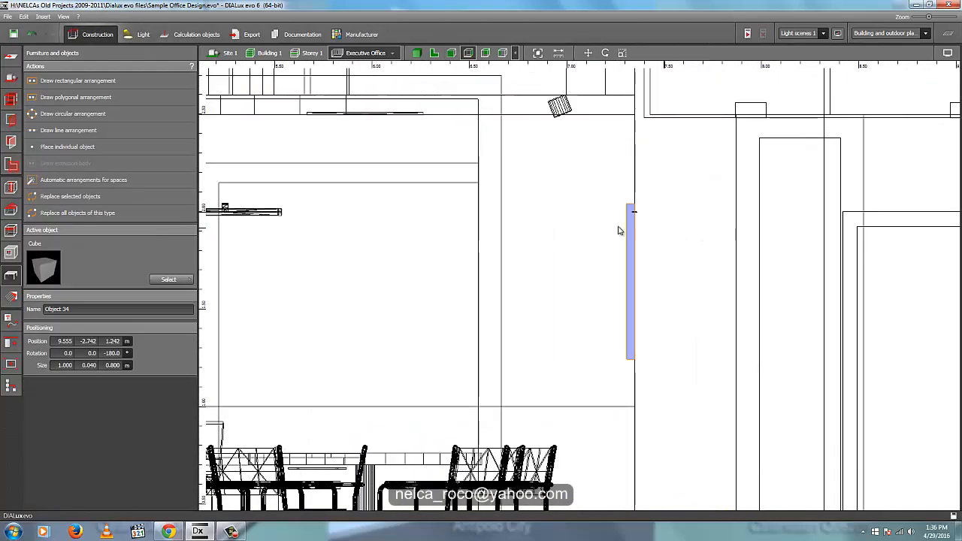
right_click(638, 233)
left_click(657, 243)
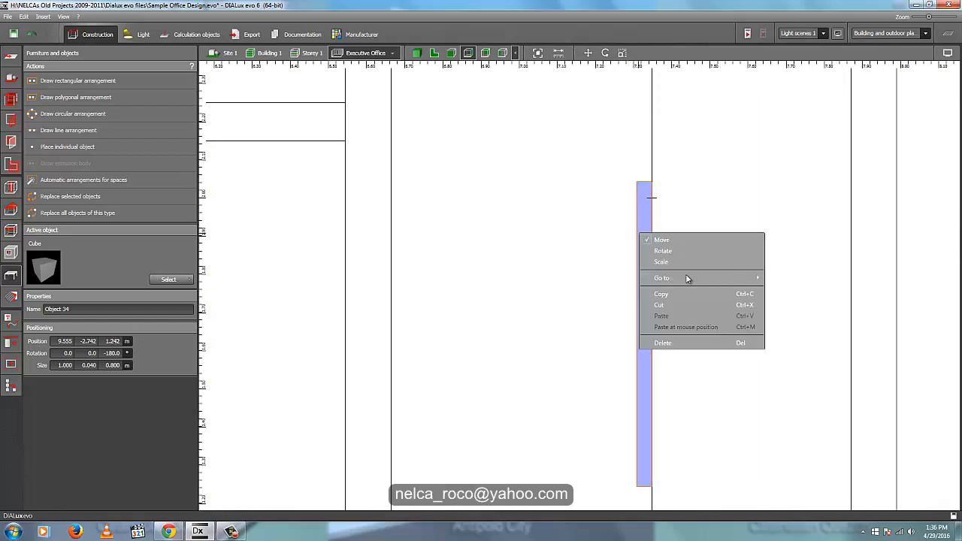
left_click_drag(690, 488, 672, 492)
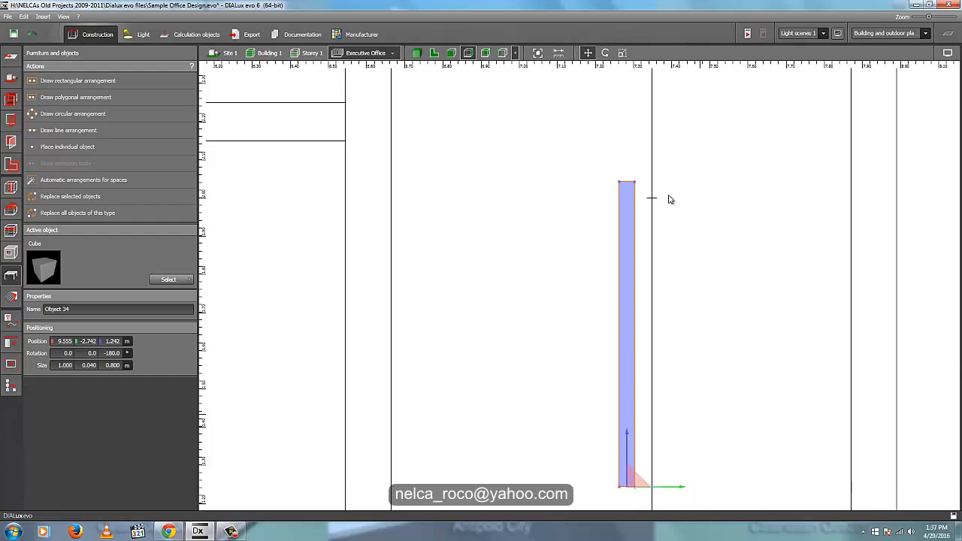
- Lower the LED line in the gap behind the painting to a mounting height of about 1.905 m in the side view
left_click(651, 200)
right_click(652, 200)
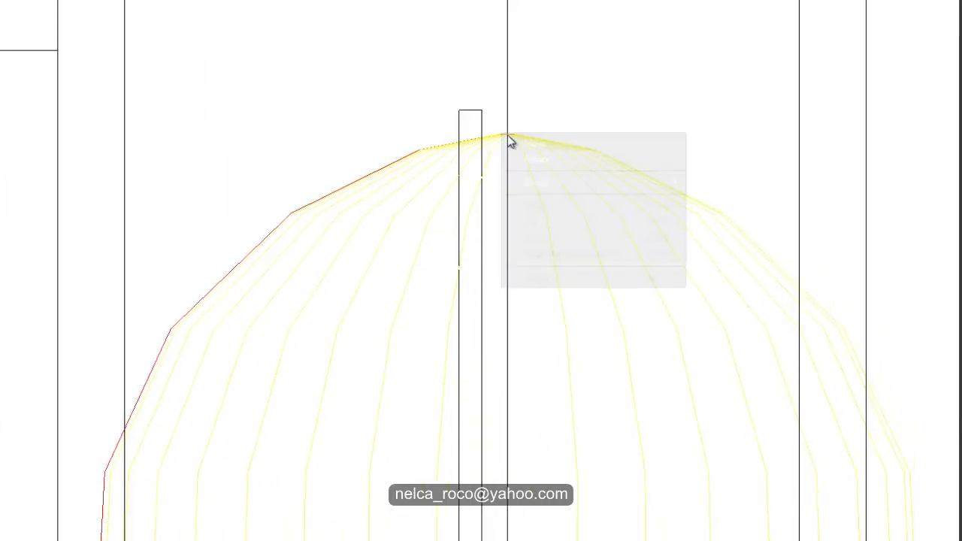
left_click(660, 202)
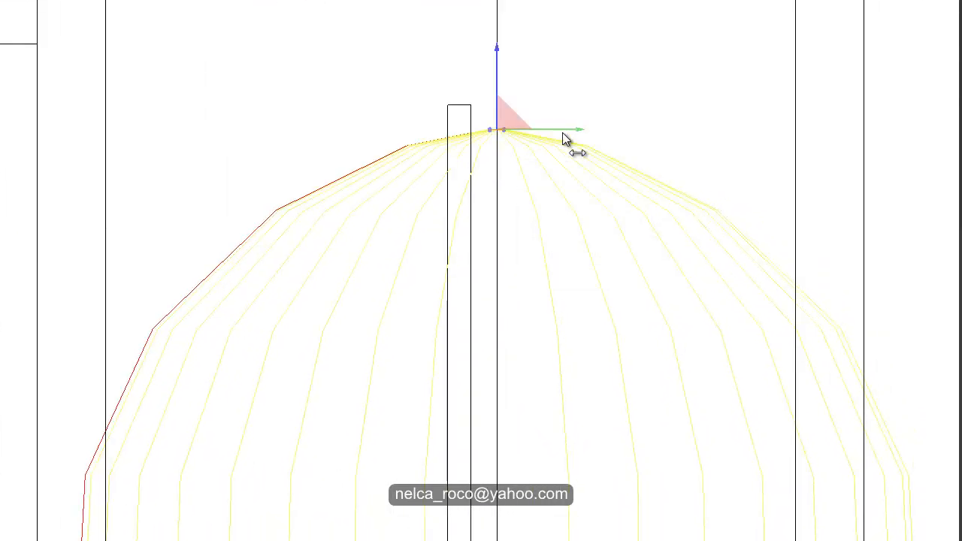
mouse_move(565, 139)
left_mouse_down()
mouse_move(551, 134)
mouse_move(563, 142)
mouse_move(547, 143)
mouse_move(569, 129)
left_mouse_up()
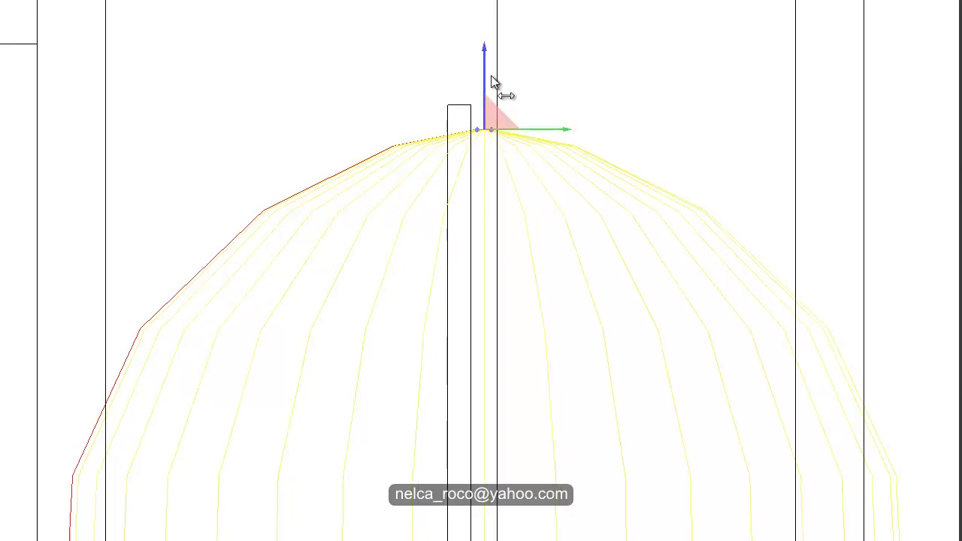
left_click_drag(484, 64, 488, 107)
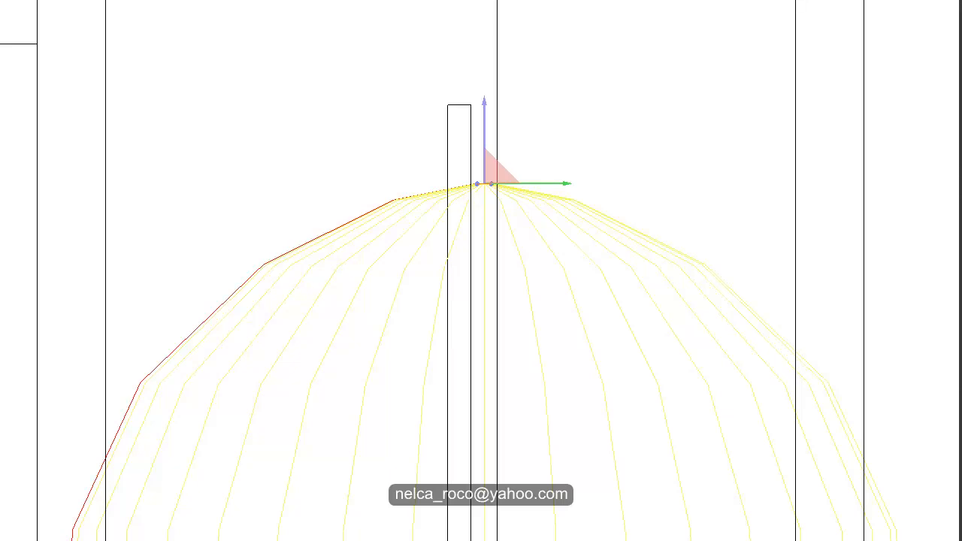
- Rotate the painting's LED line arrangement by 180° so that it shines upward
left_click(104, 424)
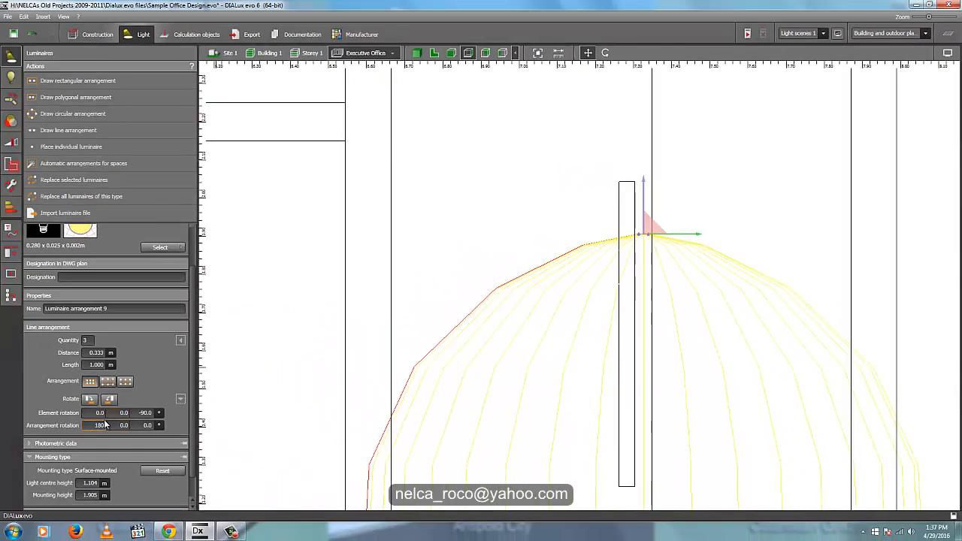
type("180")
key("Return")
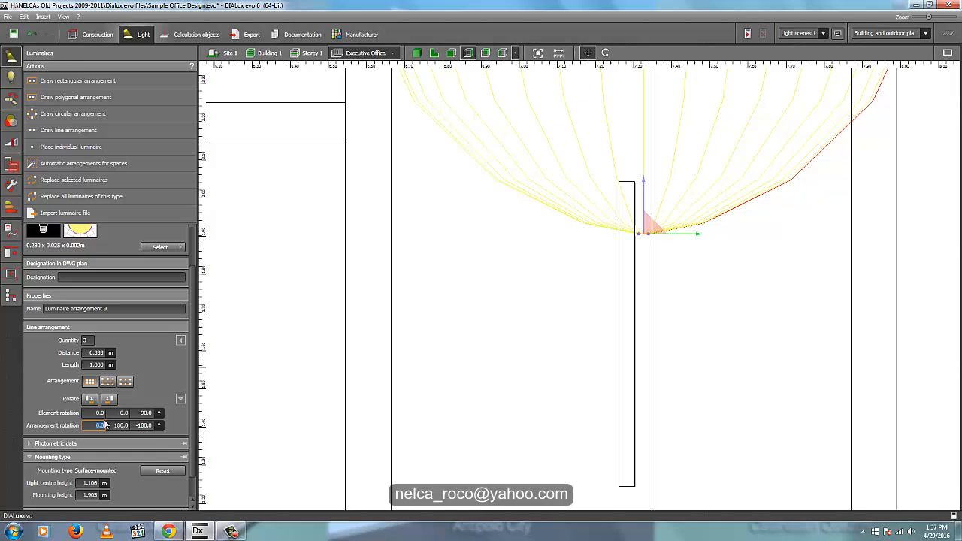
- Copy the upward-facing LED line behind the painting and paste a duplicate in the same place
right_click(648, 236)
left_click(676, 281)
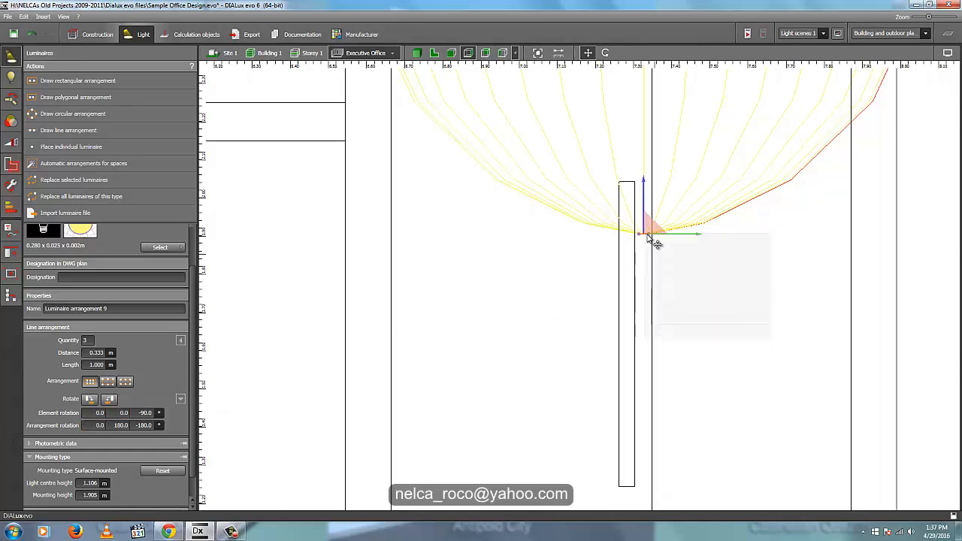
right_click(648, 236)
left_click(434, 53)
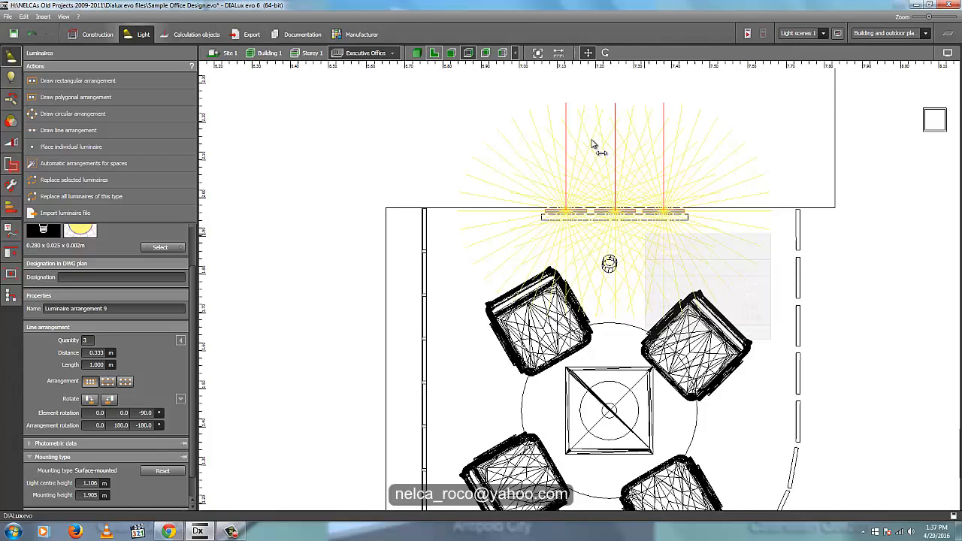
right_click(607, 215)
left_click(654, 294)
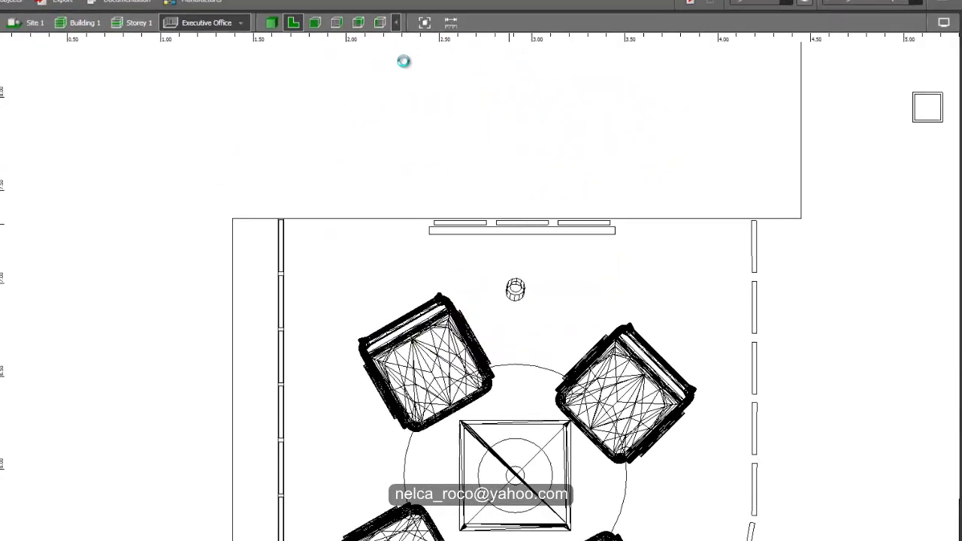
left_click(229, 4)
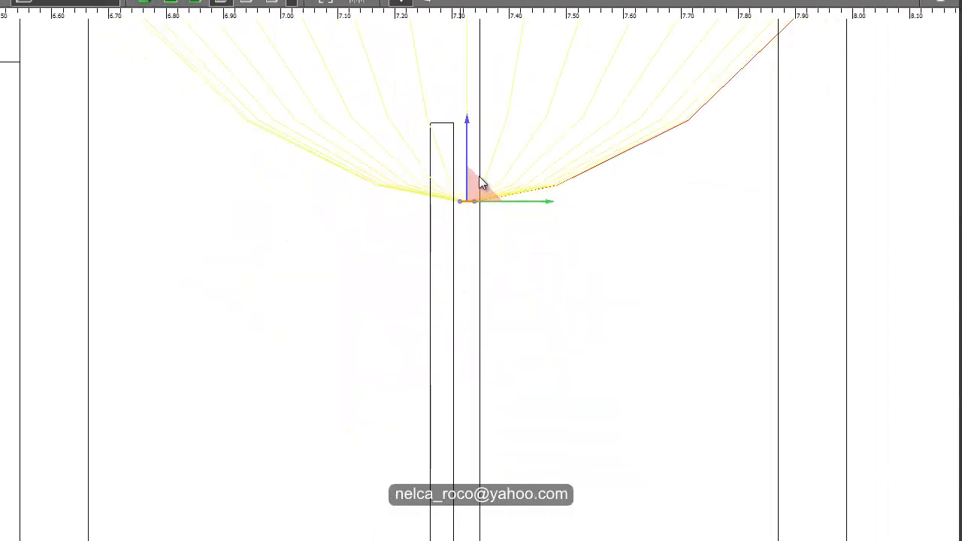
- Lower the duplicate LED line to just above the painting's bottom edge and turn it to shine downward
left_click_drag(466, 117, 476, 441)
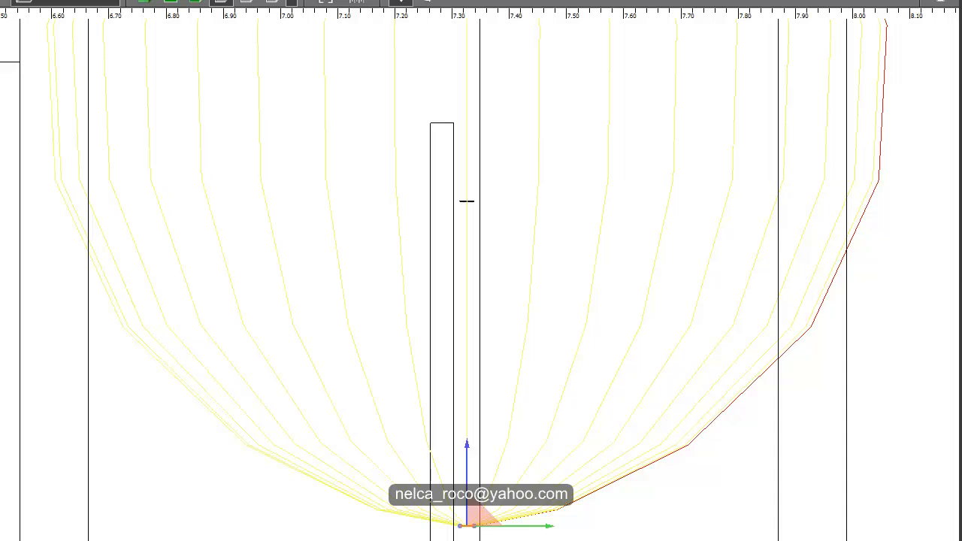
key("Return")
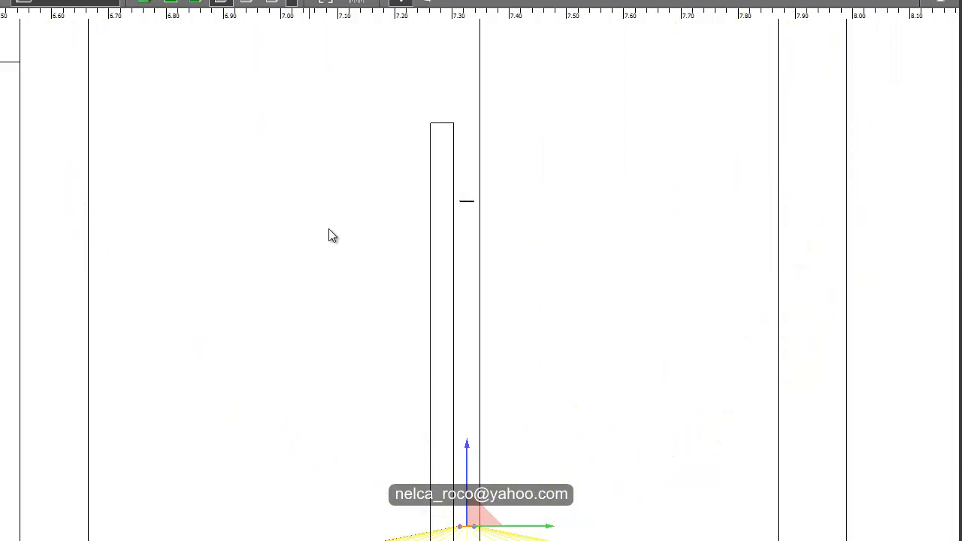
left_click(175, 2)
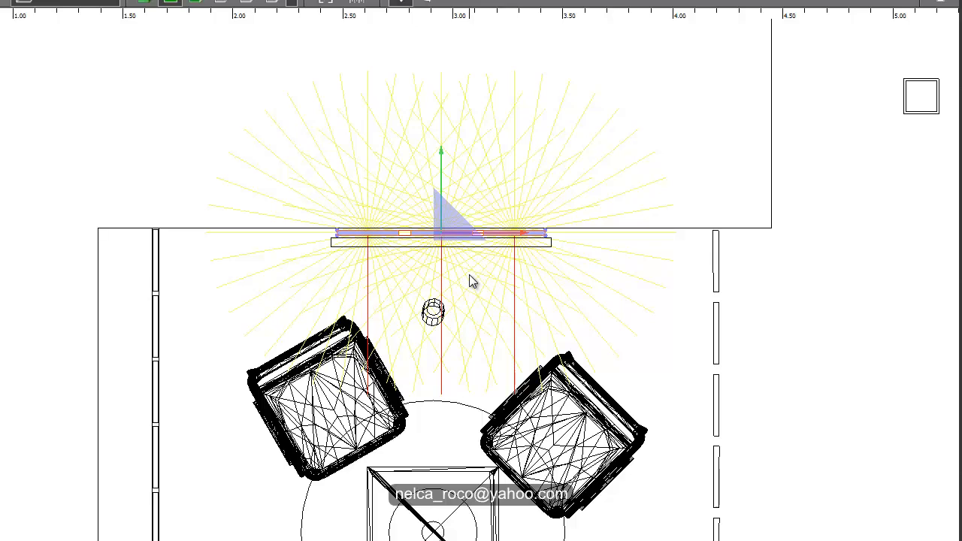
left_click(195, 2)
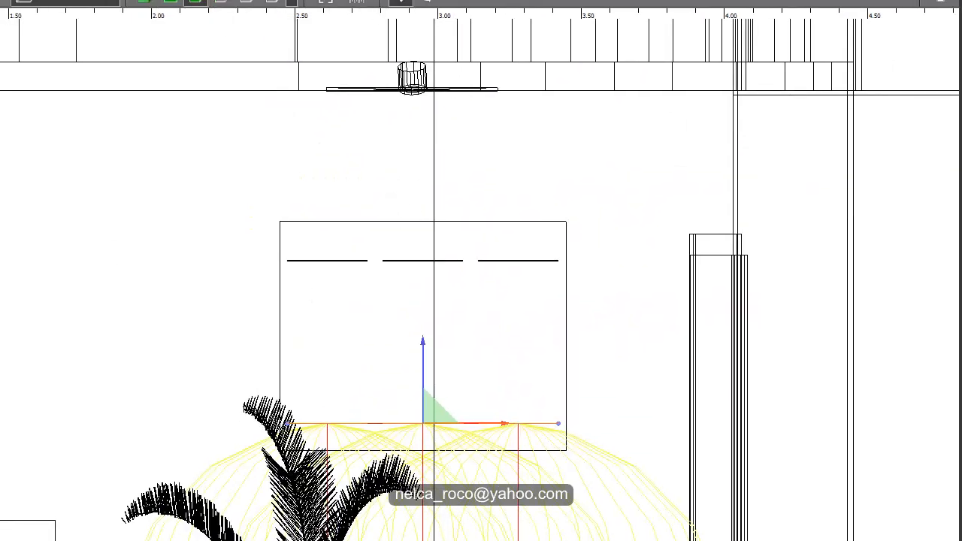
- Draw a vertical 0.5 m line arrangement inside the painting's right edge in the front view, with a quantity of 2 LED strips
left_click(485, 281)
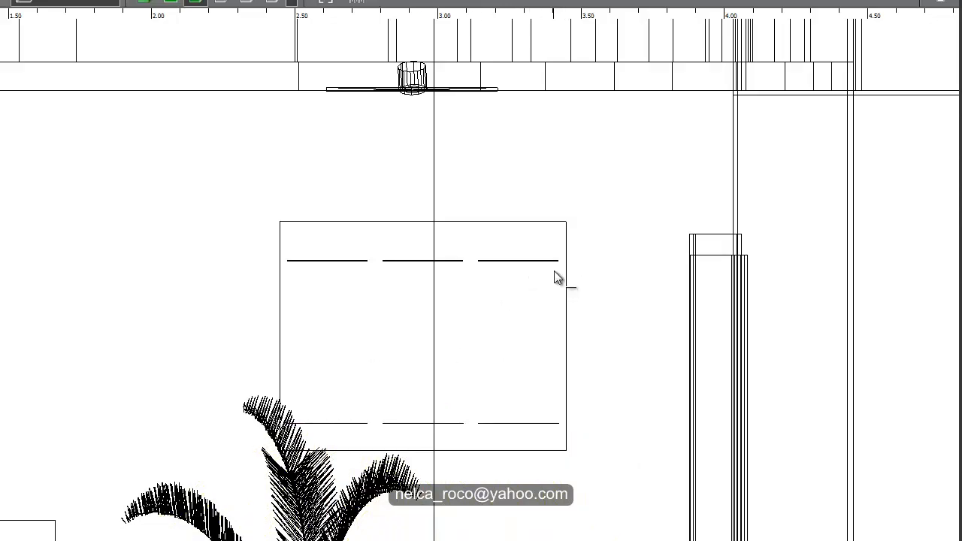
left_click_drag(554, 271, 554, 399)
left_click(553, 415)
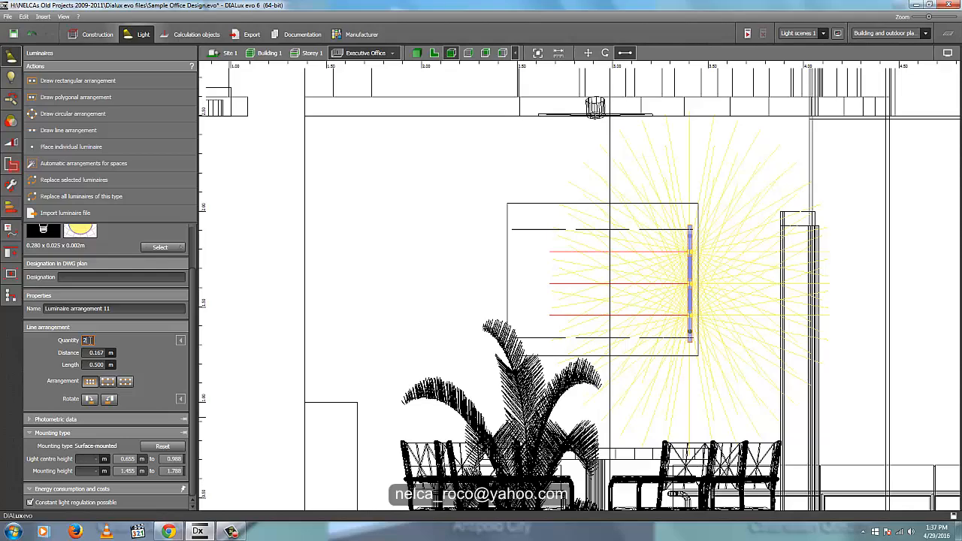
type("2")
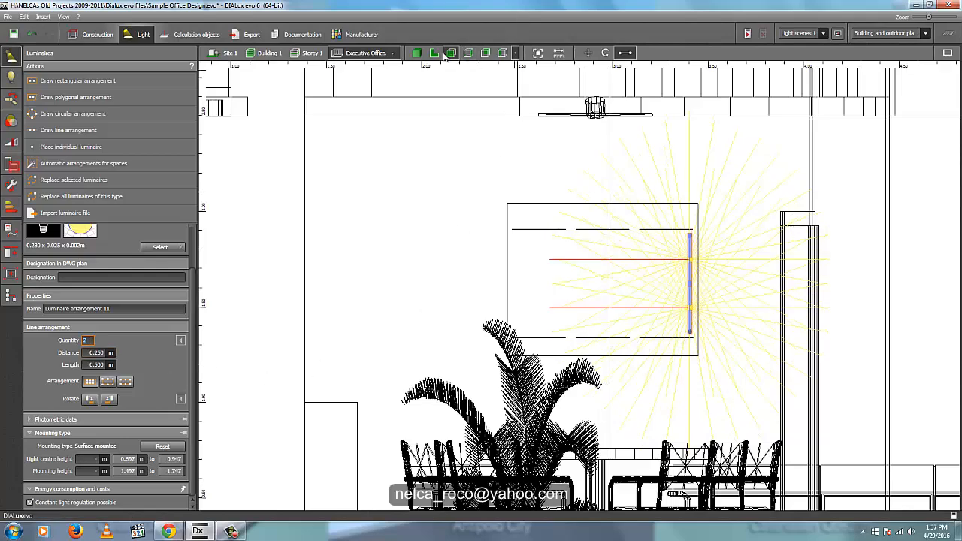
- Rotate the vertical LED line in plan view to shine outward and move it into the gap between painting and wall
left_click(434, 53)
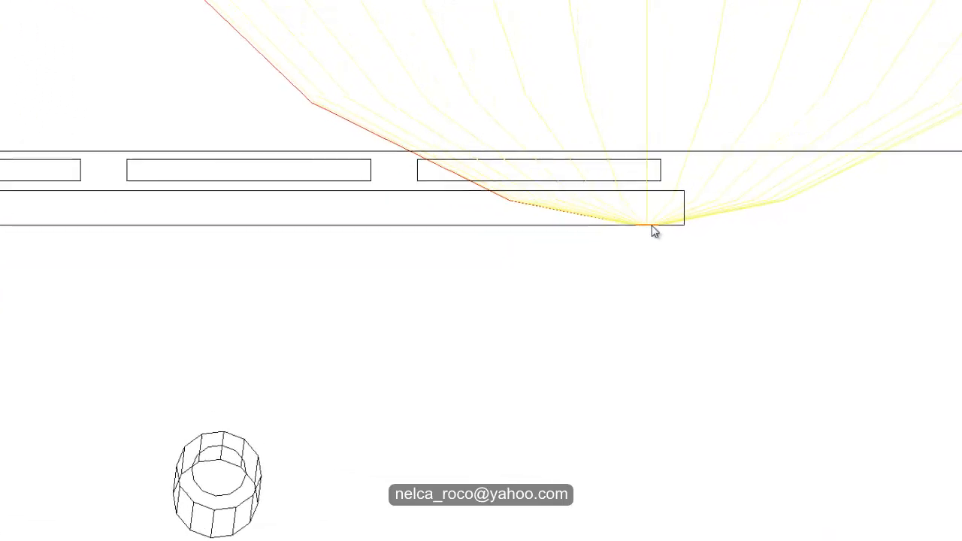
right_click(652, 223)
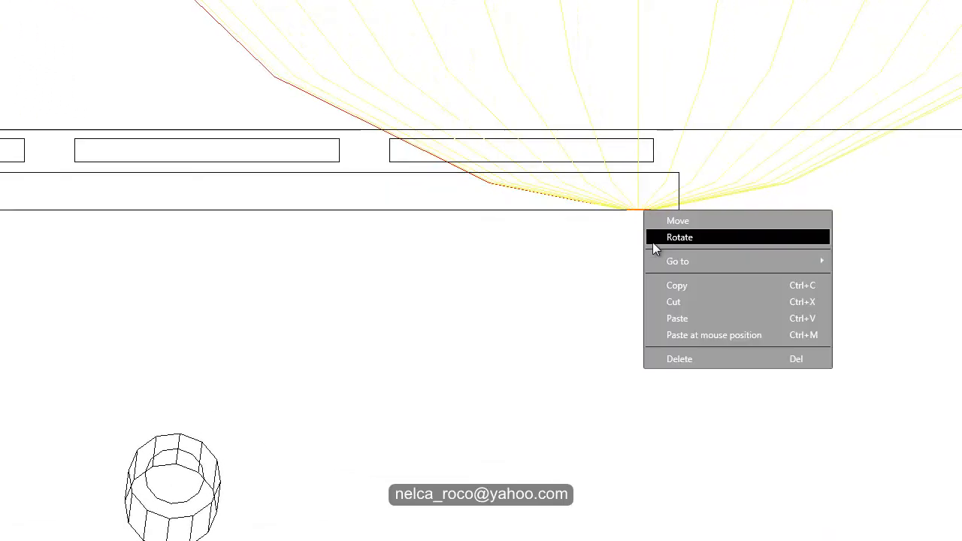
left_click(705, 238)
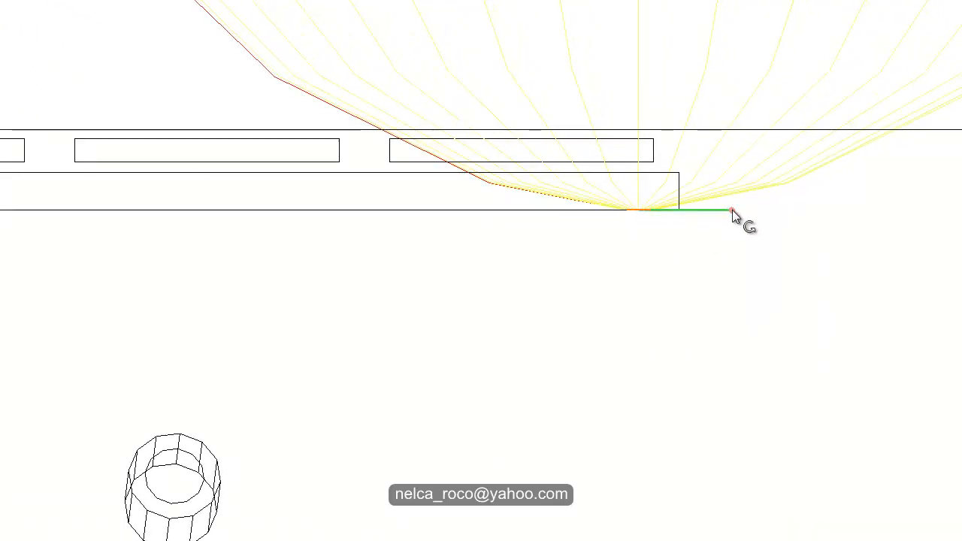
left_click_drag(732, 210, 633, 353)
right_click(637, 209)
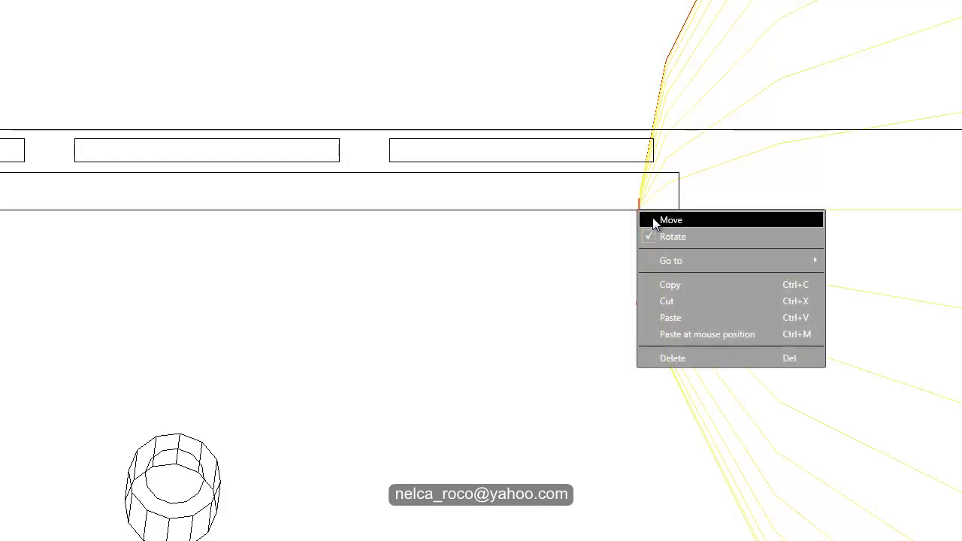
left_click(645, 217)
left_click_drag(649, 146, 644, 85)
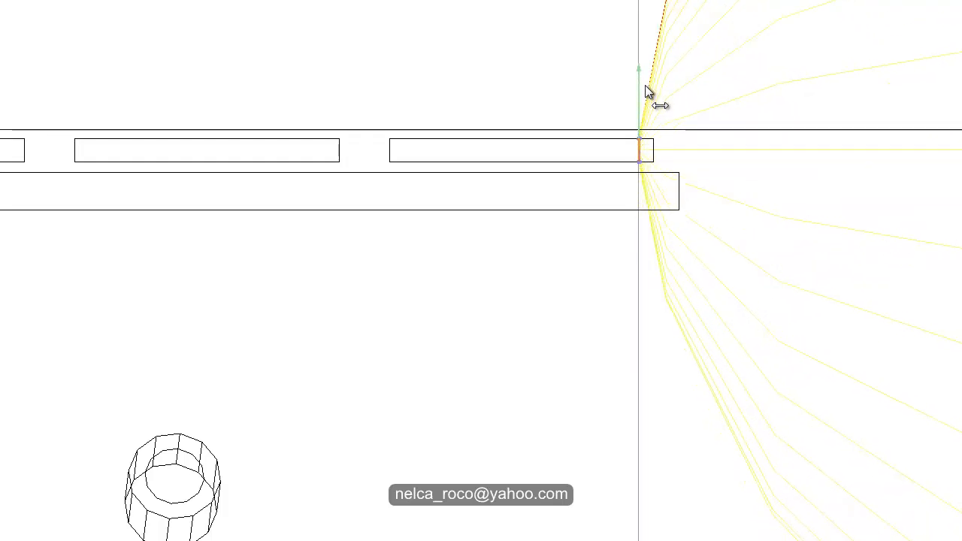
- Duplicate the vertical LED line and move the copy to the painting's left end in plan view
right_click(640, 153)
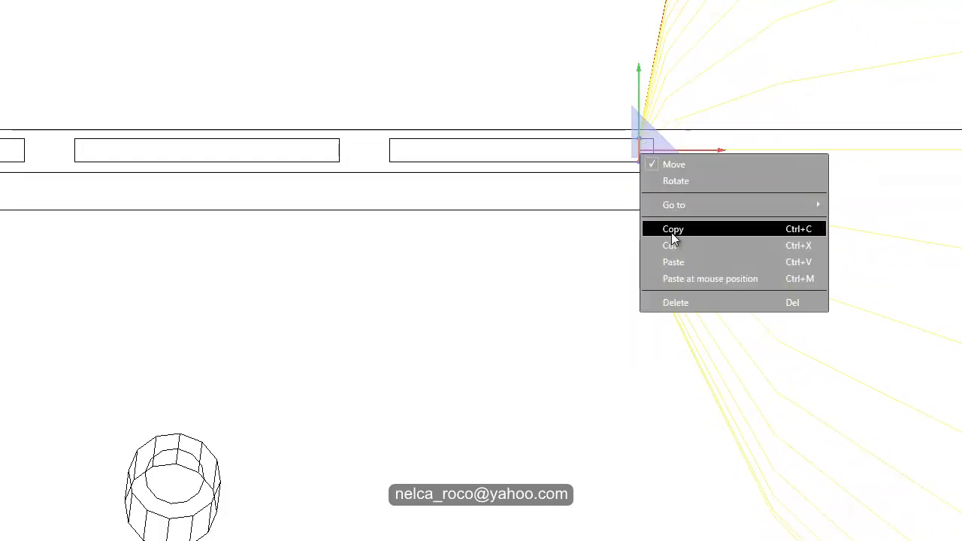
left_click(671, 230)
right_click(641, 160)
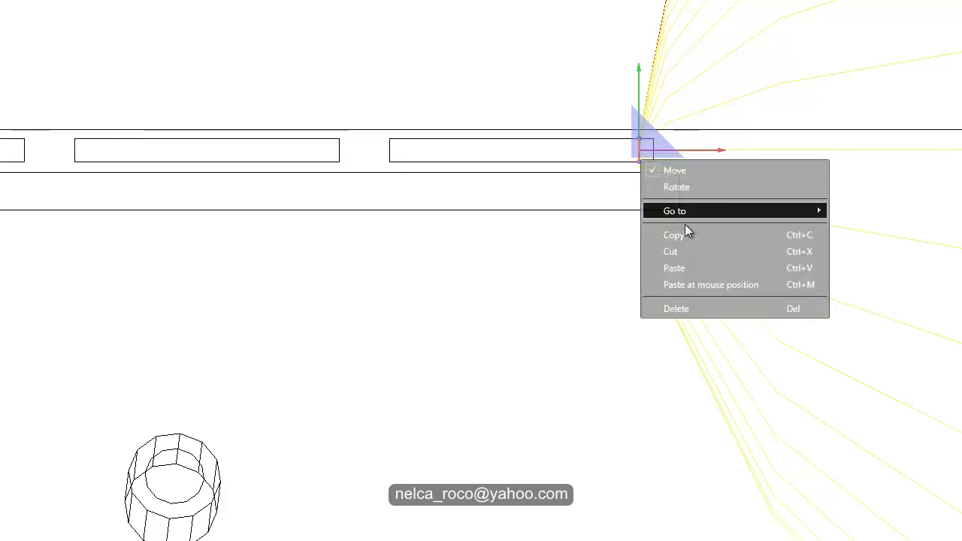
left_click(693, 268)
left_click_drag(709, 154, 48, 142)
middle_click_drag(155, 140, 642, 171)
left_click_drag(529, 186, 314, 196)
- Rotate the copied vertical LED line 180° in plan view so that it shines outward past the painting's left edge
right_click(302, 184)
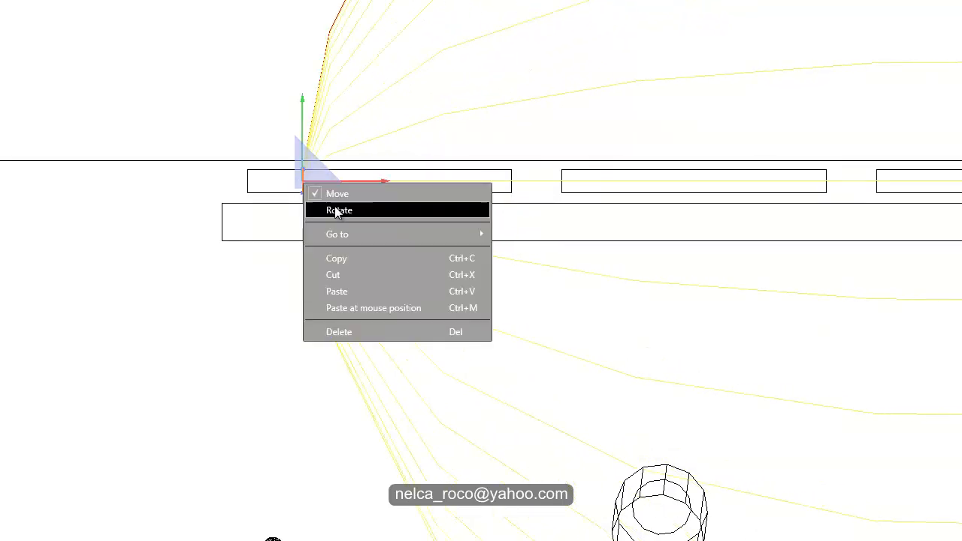
left_click(337, 209)
left_click_drag(305, 275, 307, 62)
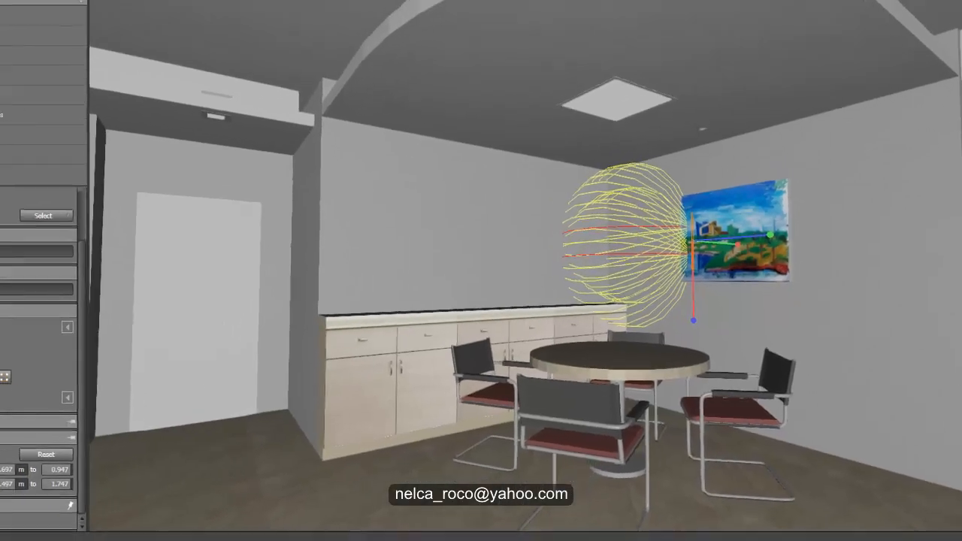
- Align the LED lines into a rectangular frame inside the painting's outline in the front view, and deselect them
left_click(472, 53)
middle_click_drag(610, 207, 668, 159)
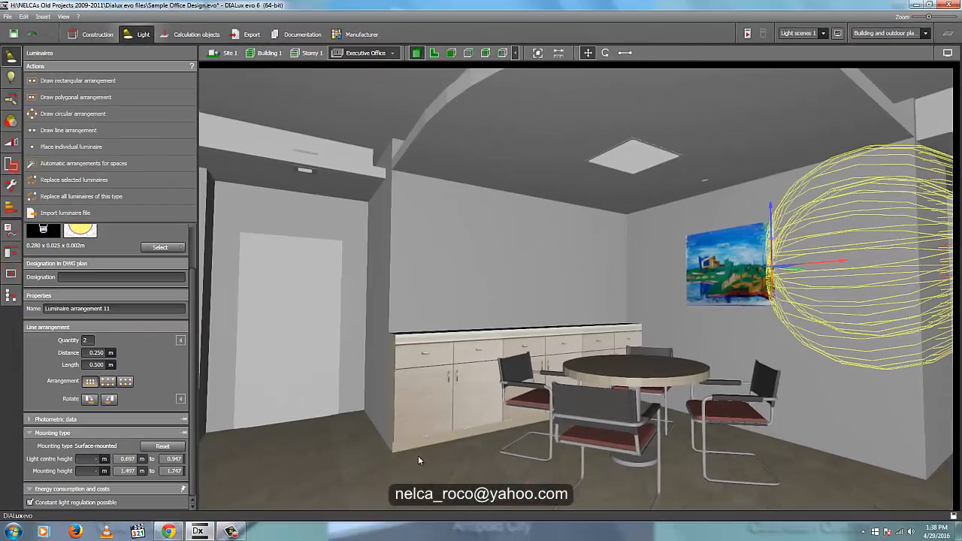
left_click(370, 489)
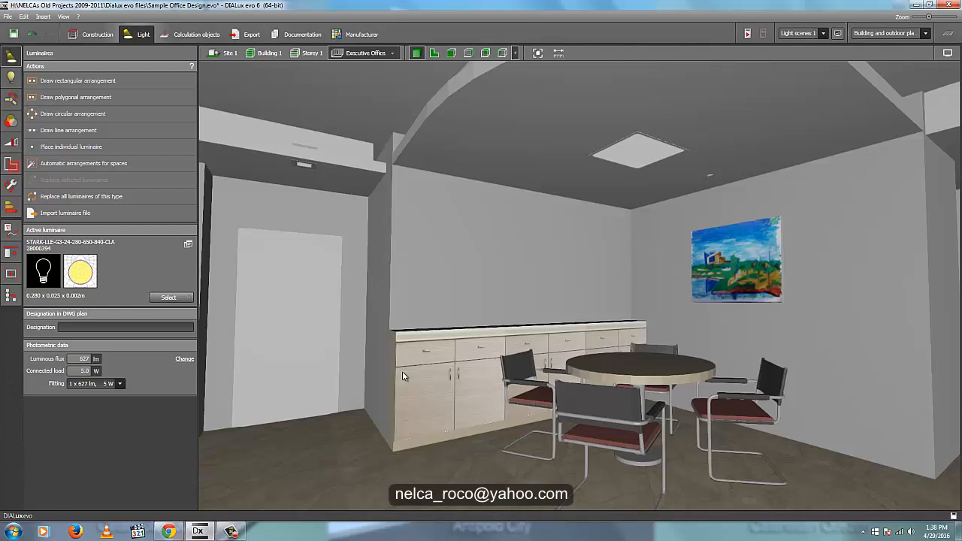
- Apply a laughing Mona Lisa texture material to the painting's front, sized 0.5 m wide by 0.8 m high
left_click(9, 208)
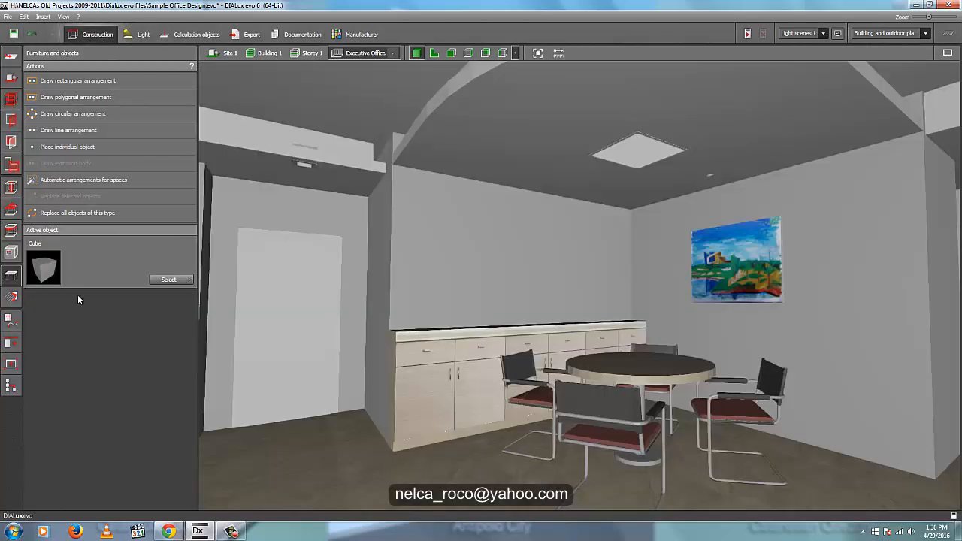
left_click(10, 296)
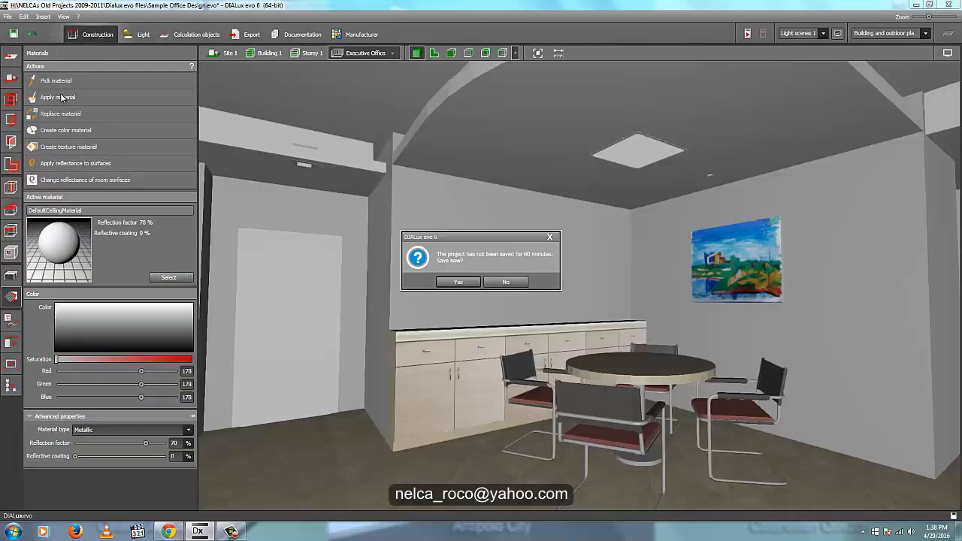
left_click(550, 237)
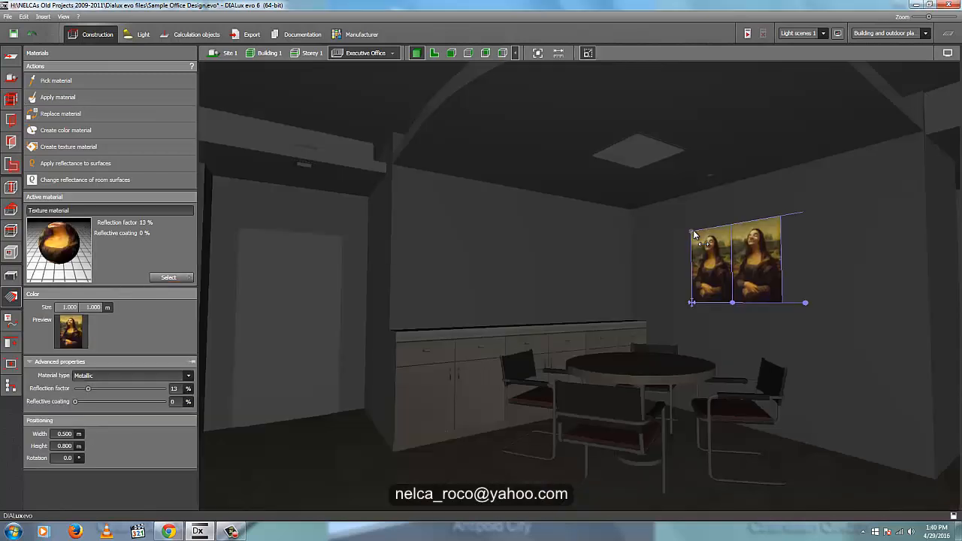
left_click(11, 275)
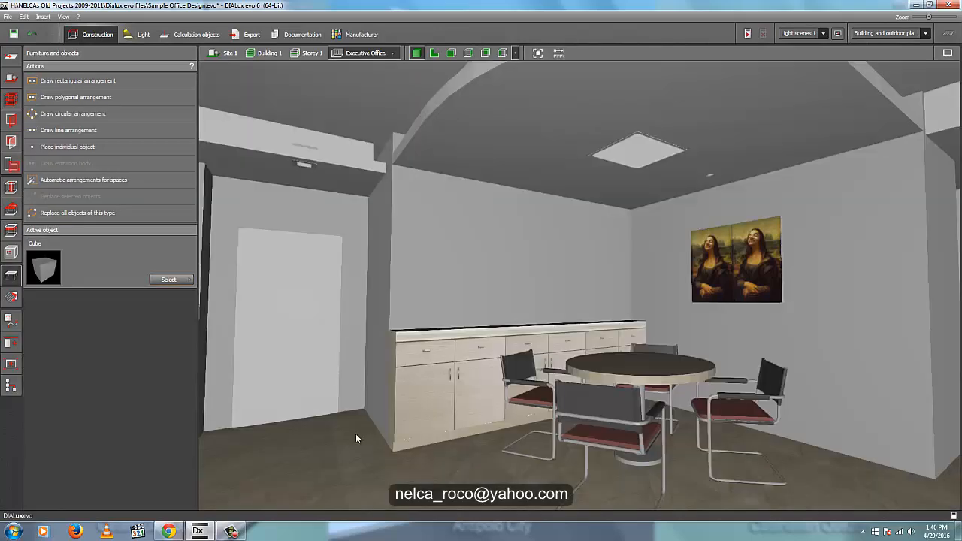
- Draw a rectangular cutout about 0.9 m wide and 0.55 m high in the wall behind the armchair, near the plant
right_click_drag(399, 419, 504, 378)
scroll(474, 400, "down", 2)
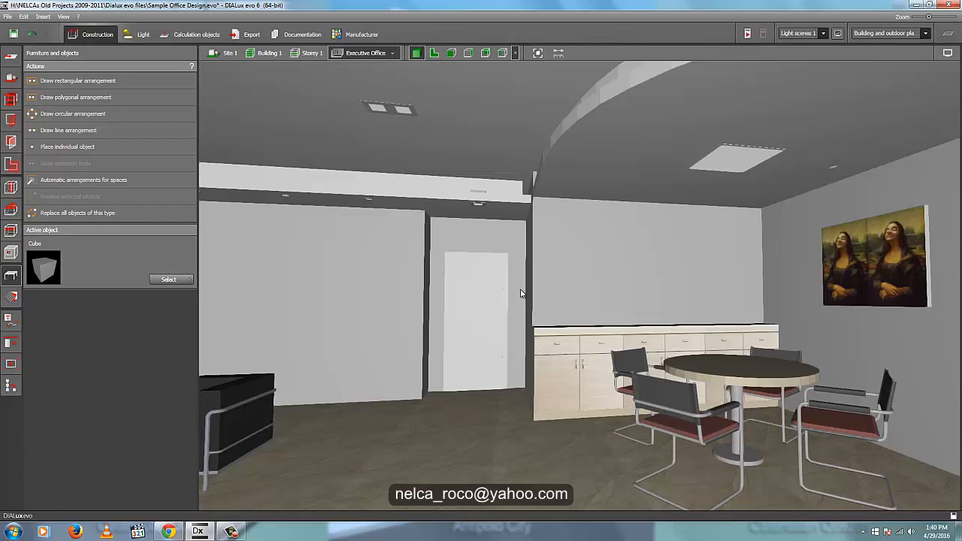
middle_click_drag(547, 297, 633, 312)
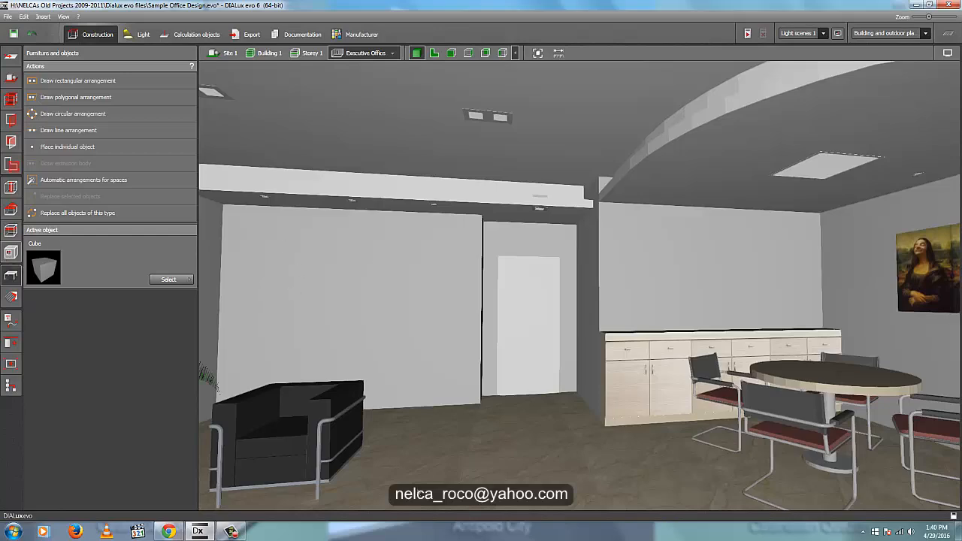
right_click_drag(259, 485, 517, 398)
scroll(515, 396, "up", 5)
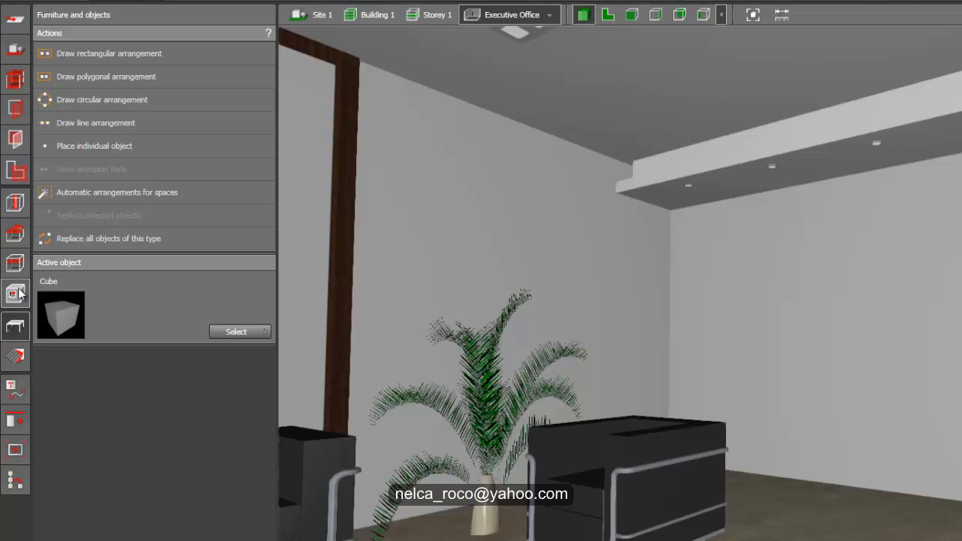
left_click(11, 256)
left_click(64, 76)
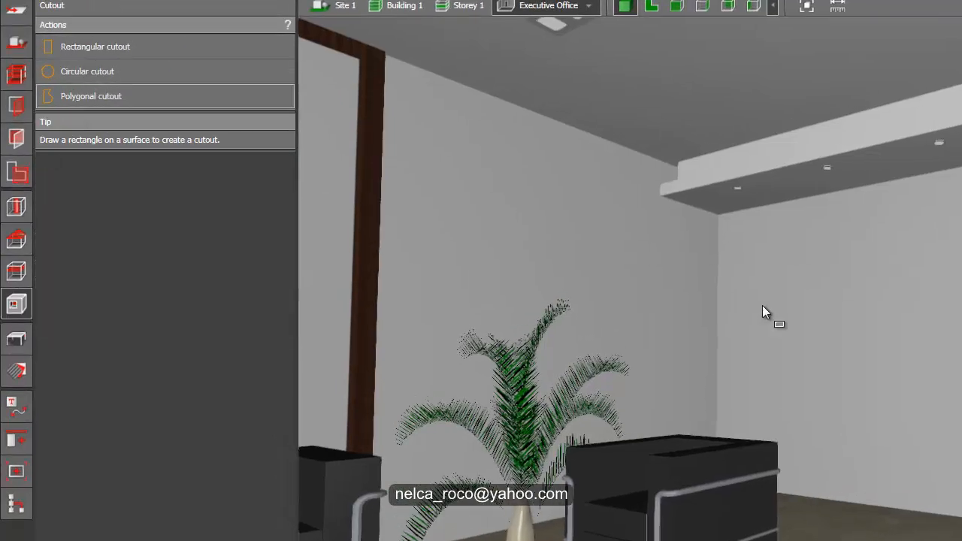
left_click(839, 239)
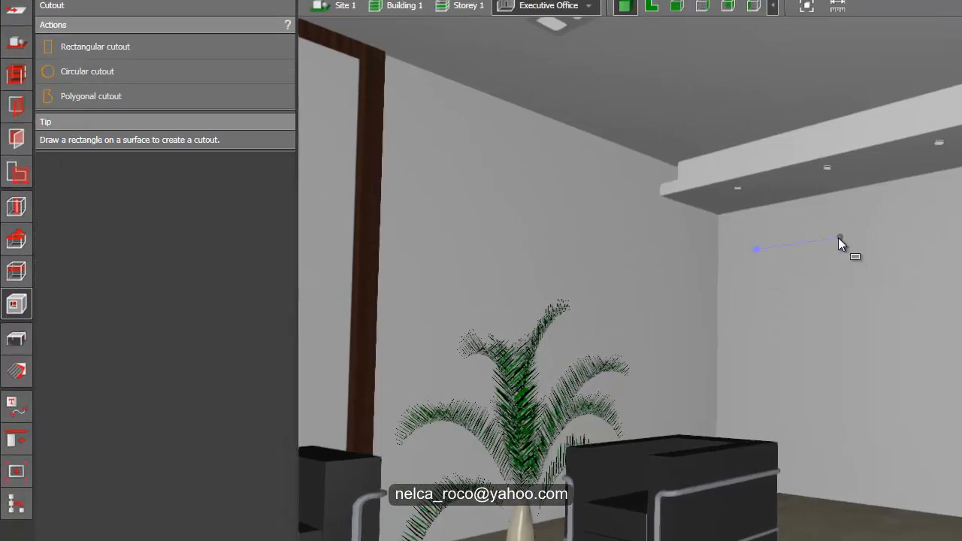
left_click(835, 309)
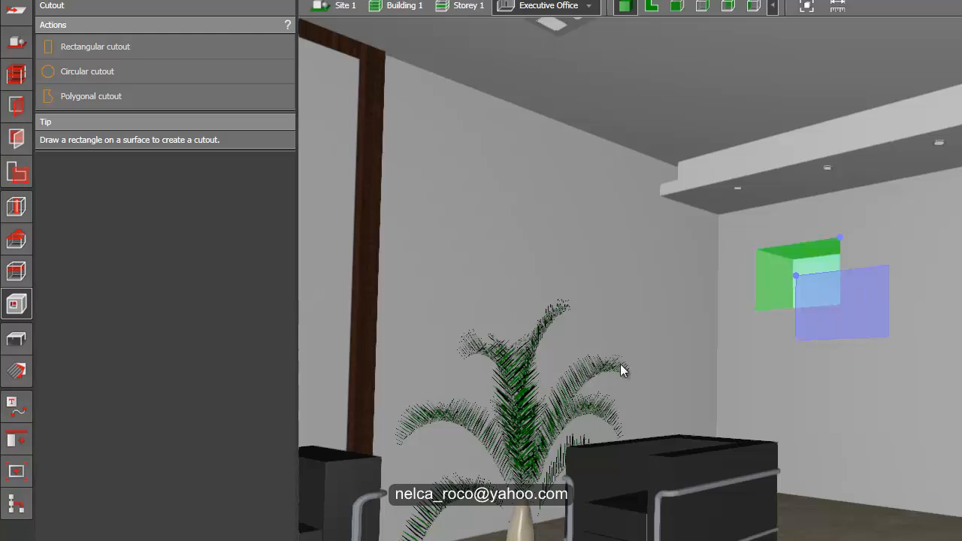
- Limit the new wall cutout's cutting depth to 0.3 m
left_click(117, 142)
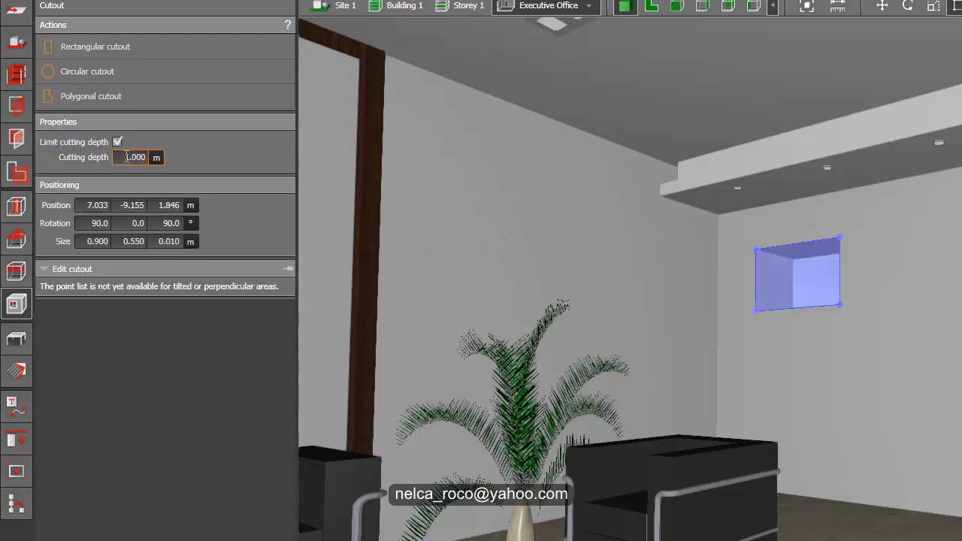
type("0.3")
key("Return")
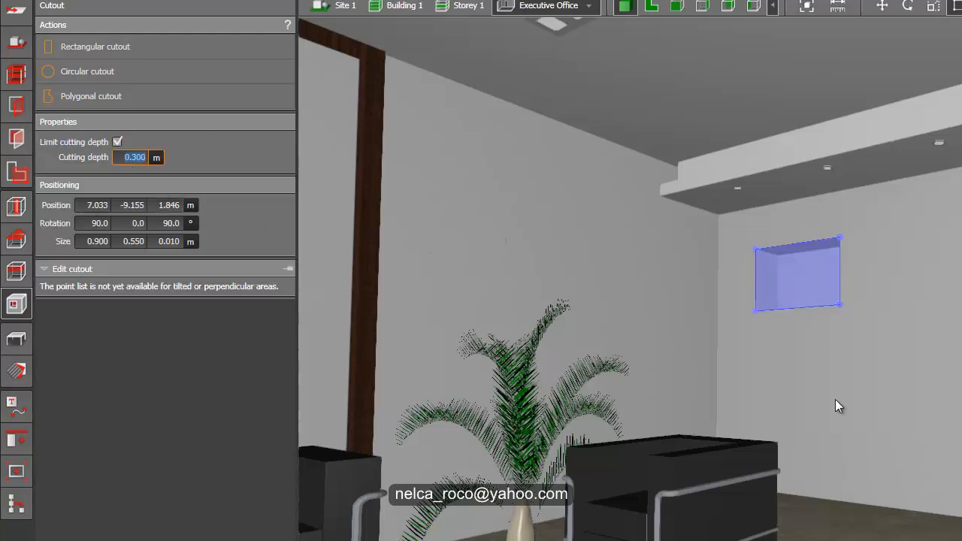
- Draw a second rectangular cutout about 0.85 by 0.5 m, offset below the first, and limit its cutting depth to 0.3 m
left_click(96, 47)
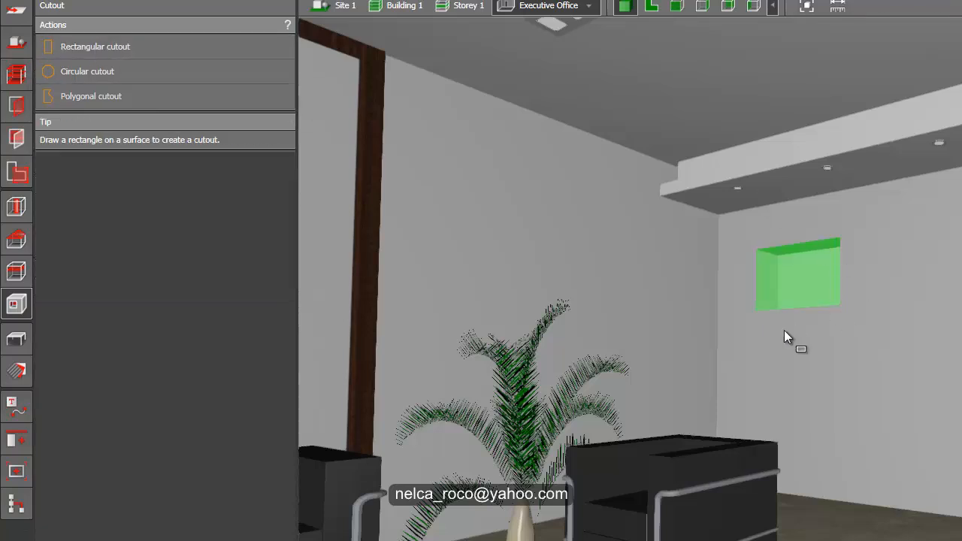
left_click(783, 335)
left_click(869, 333)
left_click(868, 382)
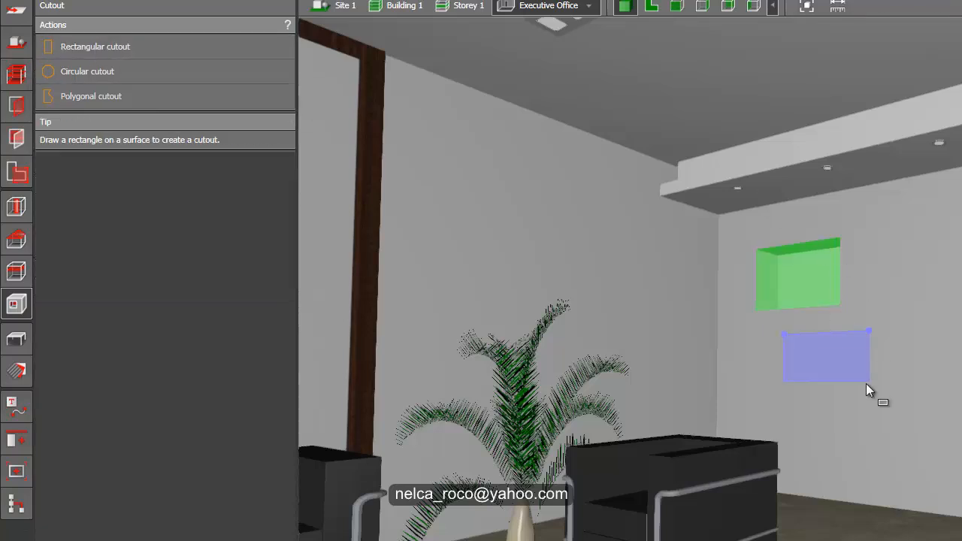
left_click(857, 390)
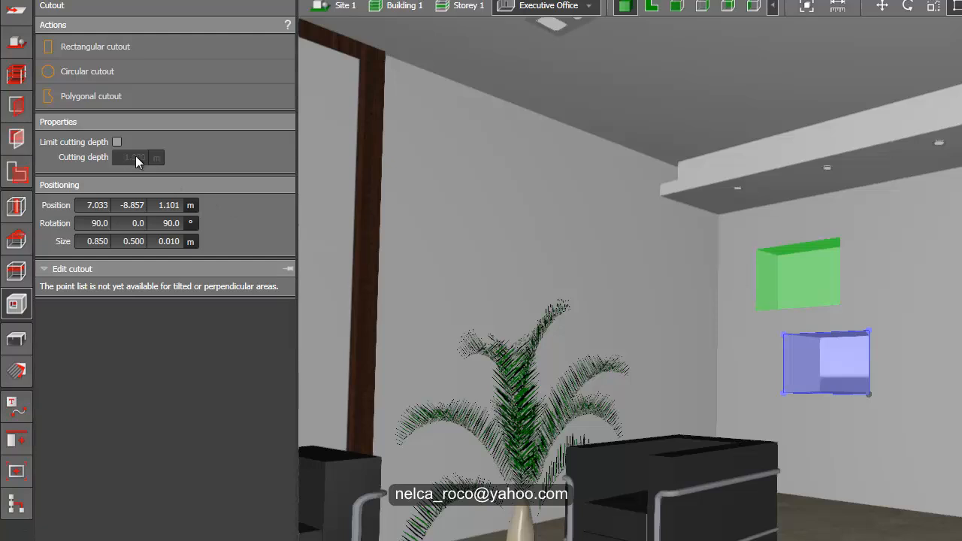
left_click(118, 142)
left_click(130, 158)
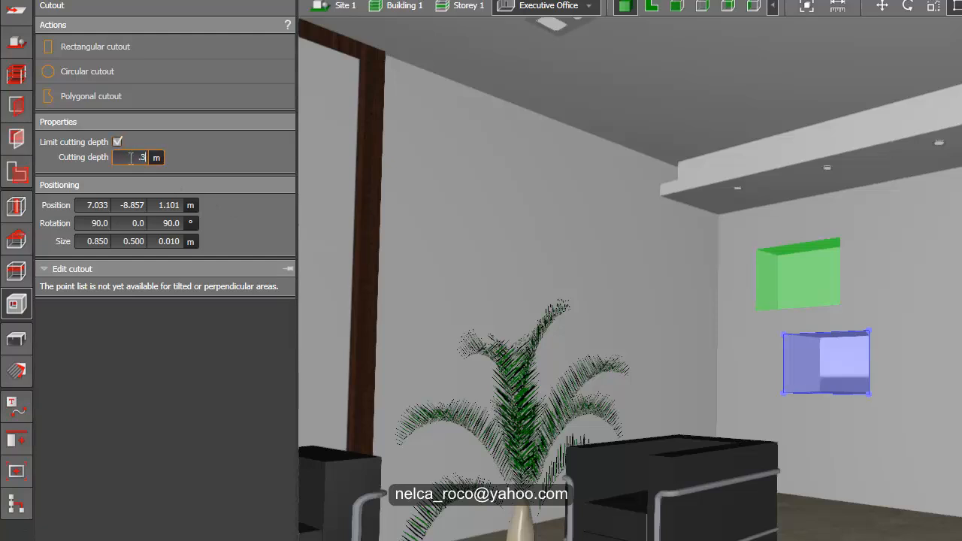
type(".3")
key("Return")
- Draw a narrow vertical cutout about 2.2 m high and 0.05 m wide near the same wall's door-side edge, with limited cutting depth
left_click(108, 46)
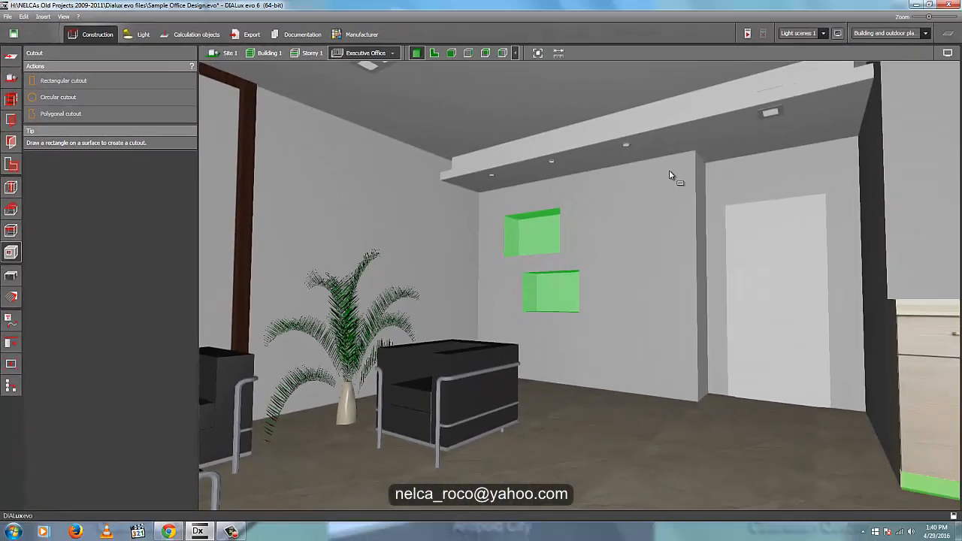
left_click(669, 170)
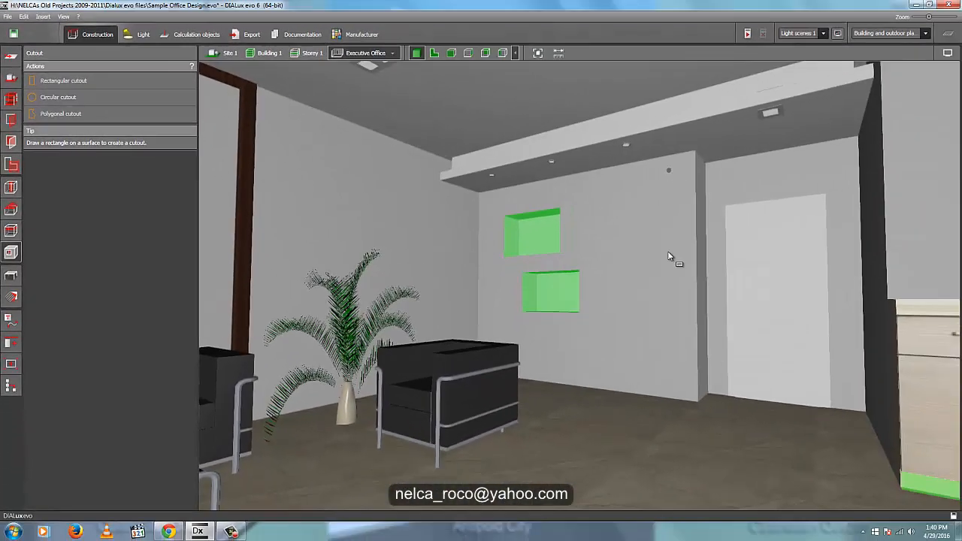
left_click(676, 388)
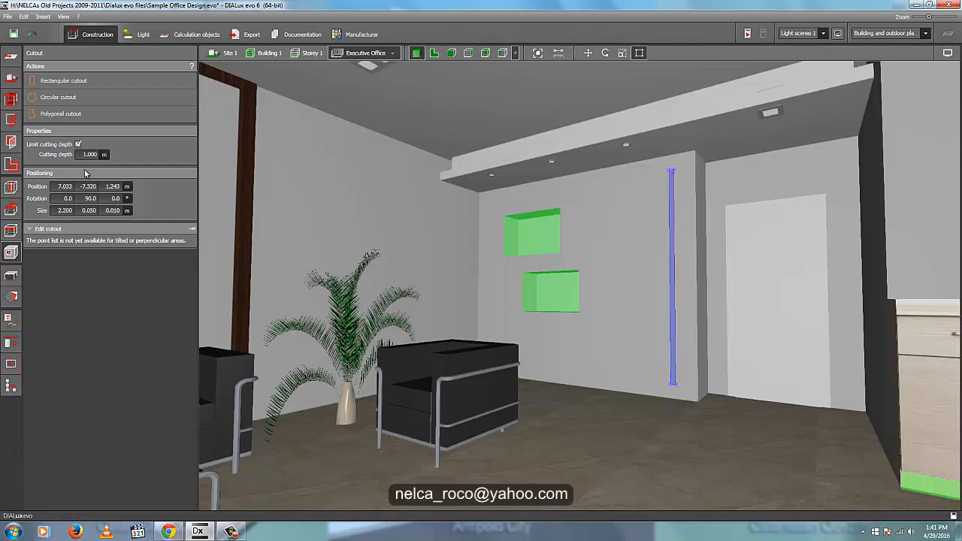
left_click(88, 154)
left_click(11, 275)
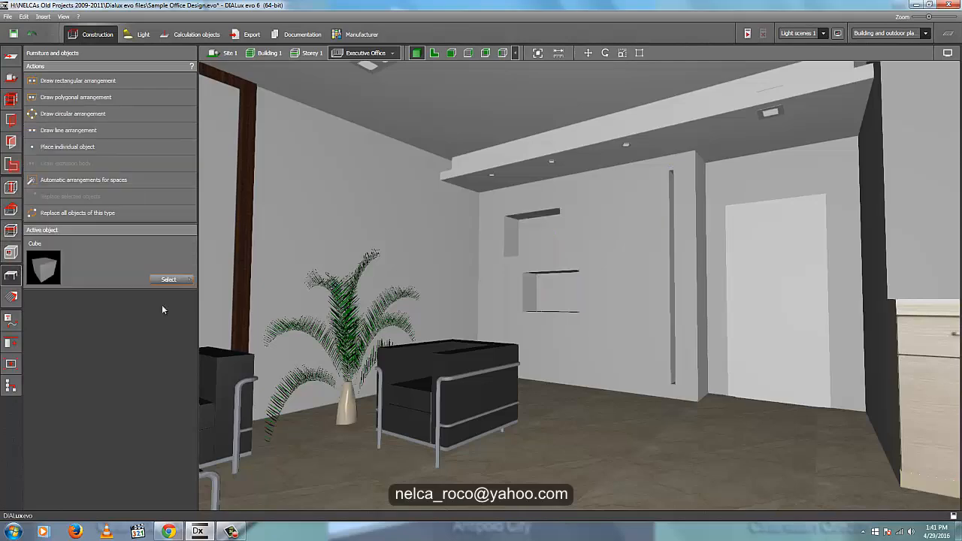
- Try to draw an LED line arrangement about 0.87 m long directly inside the upper wall cutout in plan view
right_click_drag(569, 334, 481, 239)
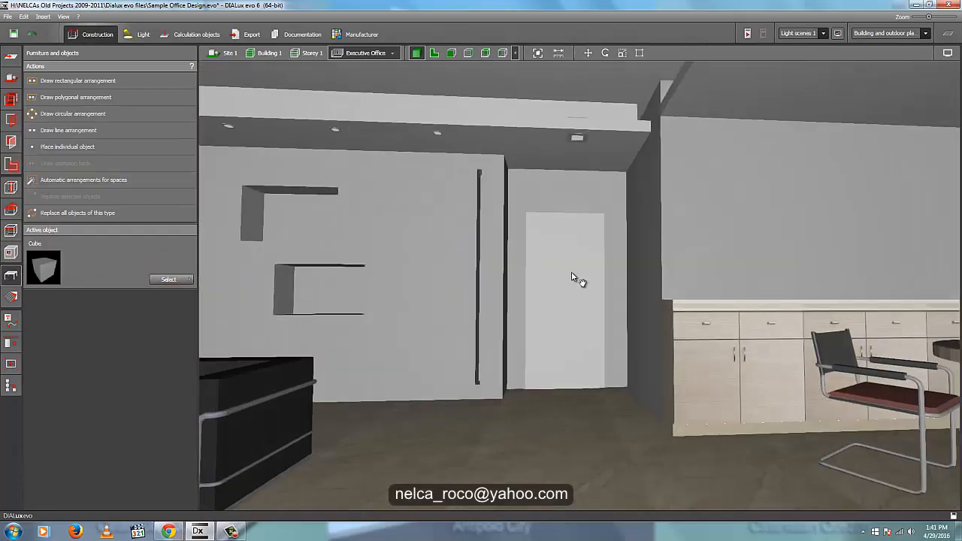
right_click_drag(574, 275, 363, 241)
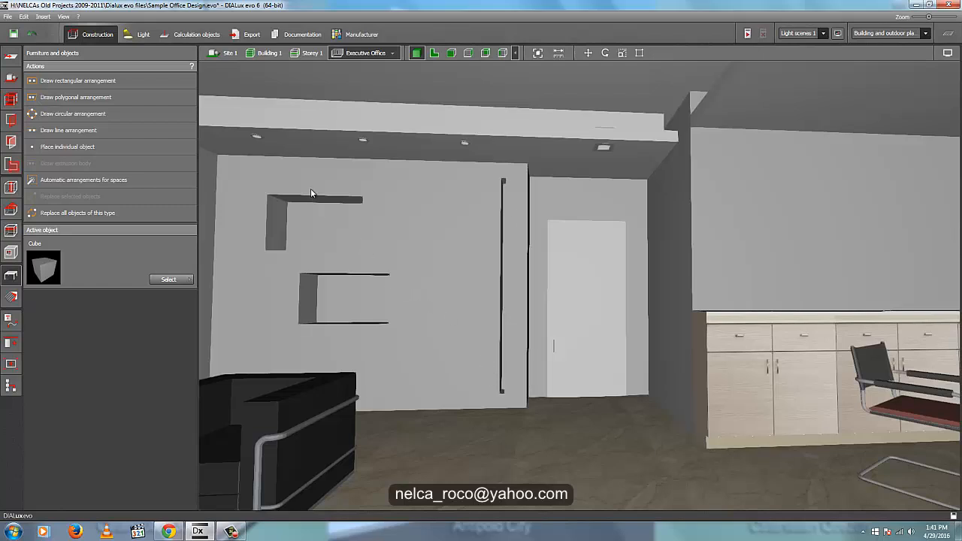
left_click(434, 53)
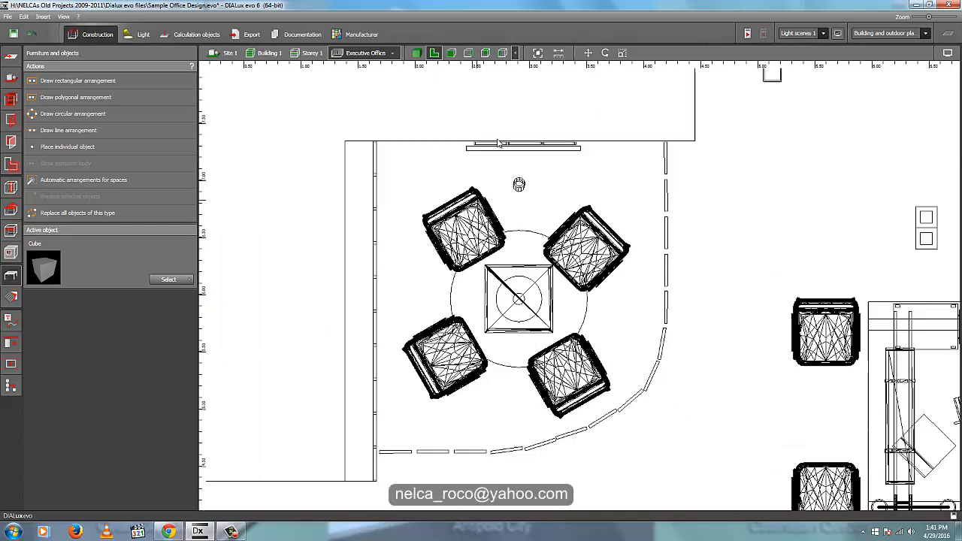
scroll(475, 177, "down", 3)
middle_click_drag(426, 369, 518, 156)
scroll(395, 297, "up", 2)
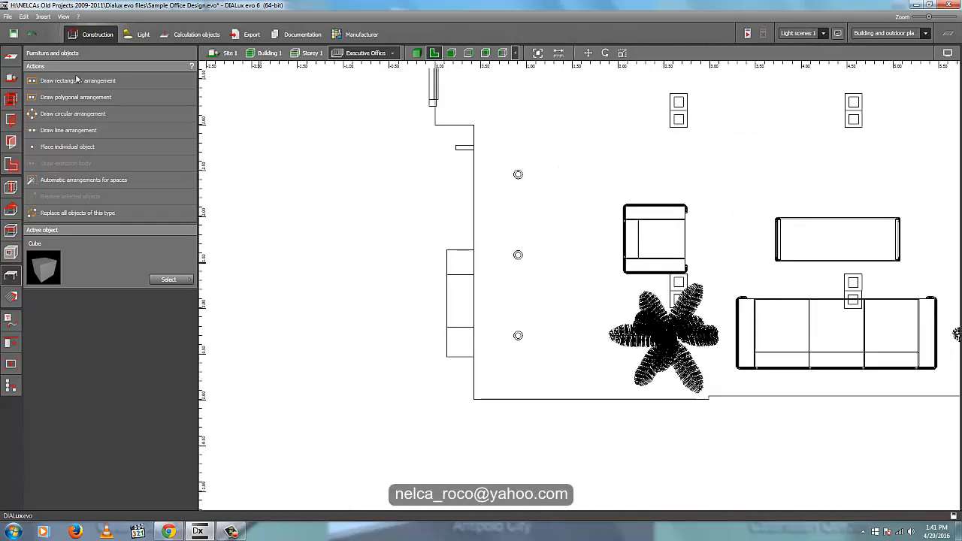
left_click(140, 34)
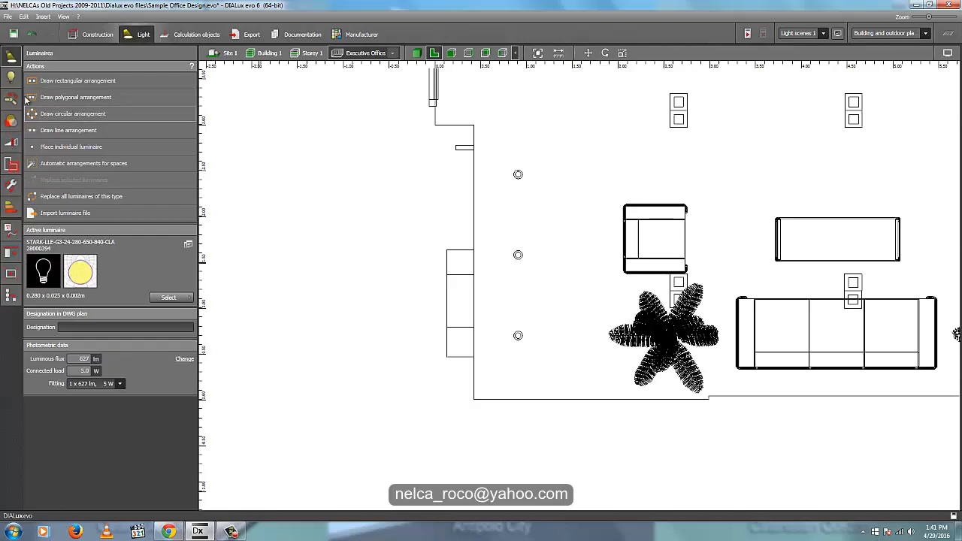
left_click(67, 130)
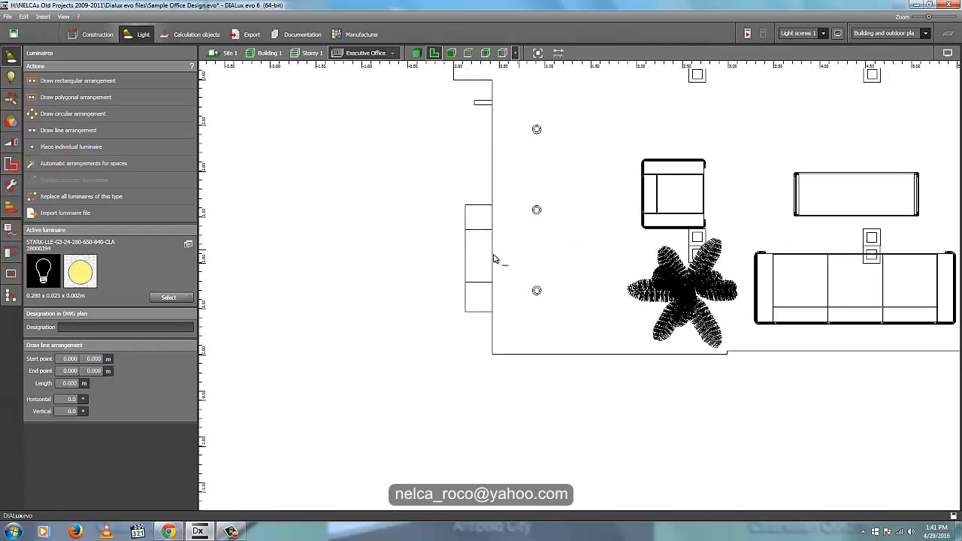
scroll(494, 258, "up", 3)
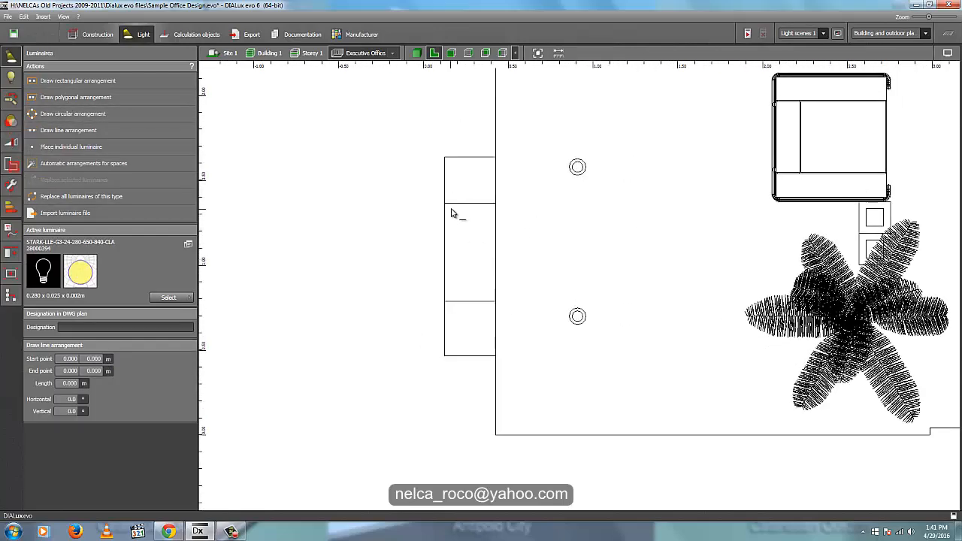
left_click(451, 210)
left_click(451, 343)
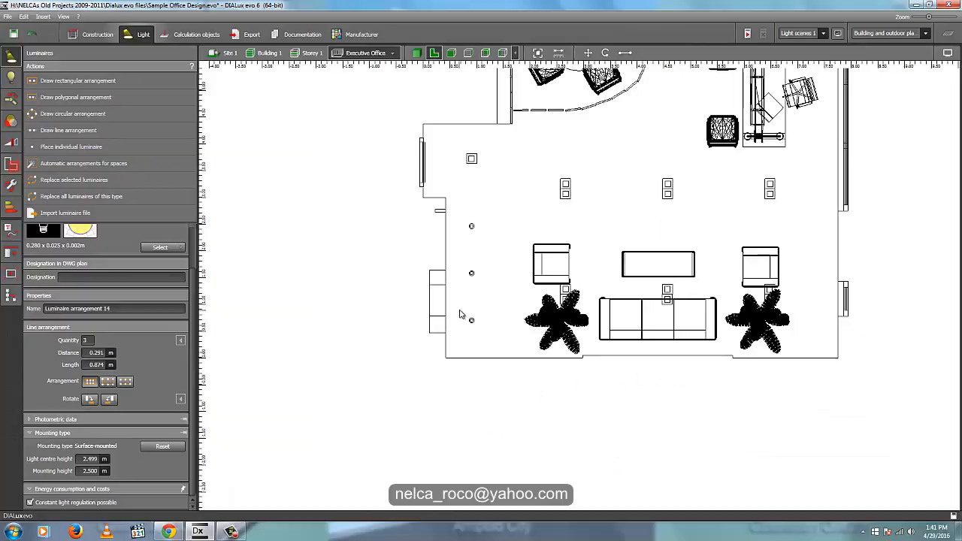
- Draw an LED line arrangement about 0.85 m long inside the room, parallel to the wall in front of the upper cutout
scroll(460, 315, "up", 2)
left_click(67, 130)
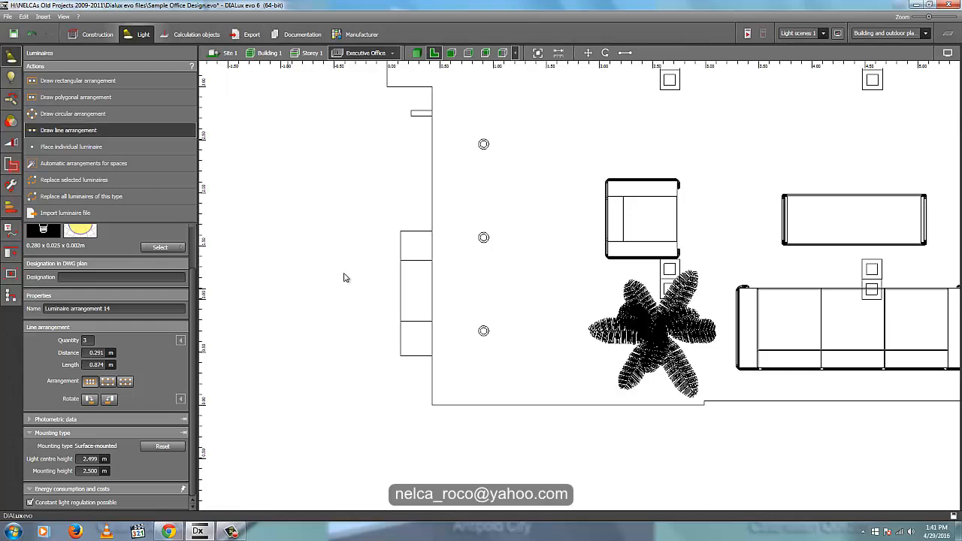
middle_click_drag(343, 276, 444, 249)
scroll(516, 273, "up", 1)
left_click(552, 220)
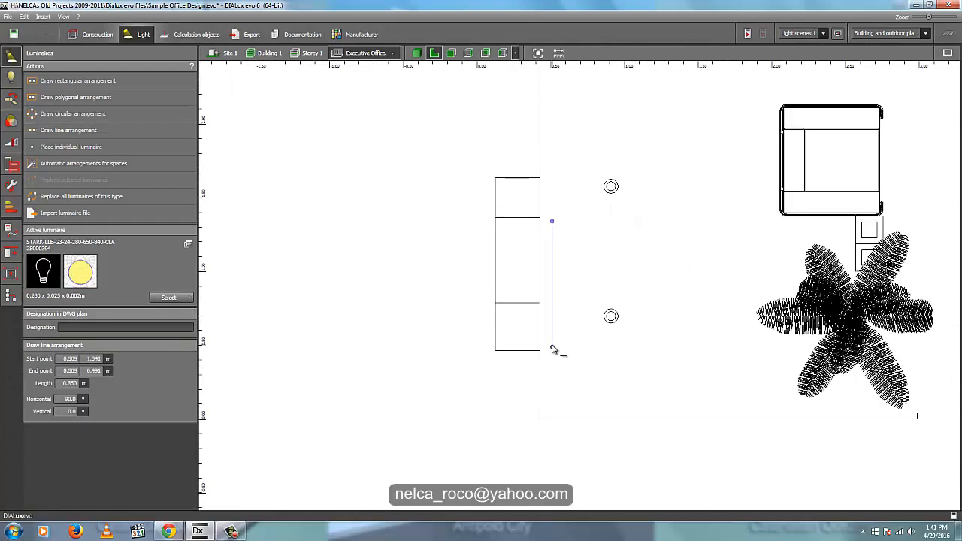
left_click(551, 345)
- Move the new LED line into the wall cutout, close to its back face, in plan view
scroll(533, 303, "up", 3)
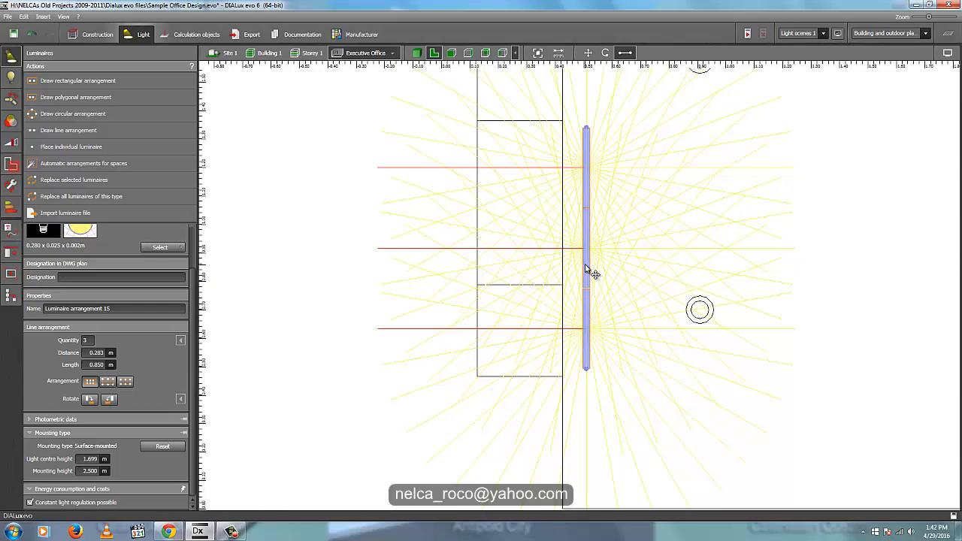
right_click(585, 264)
left_click(602, 271)
middle_click_drag(640, 263, 632, 318)
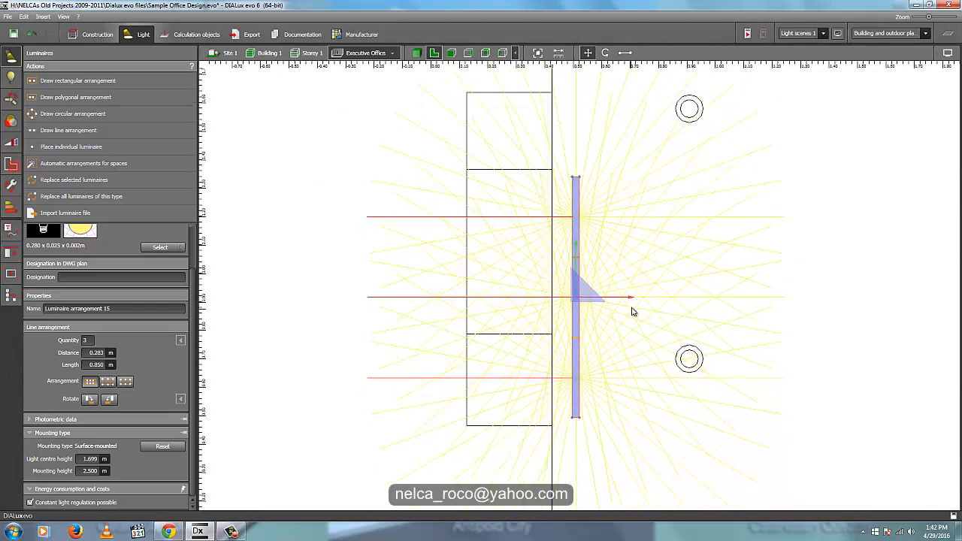
left_click_drag(630, 298, 524, 292)
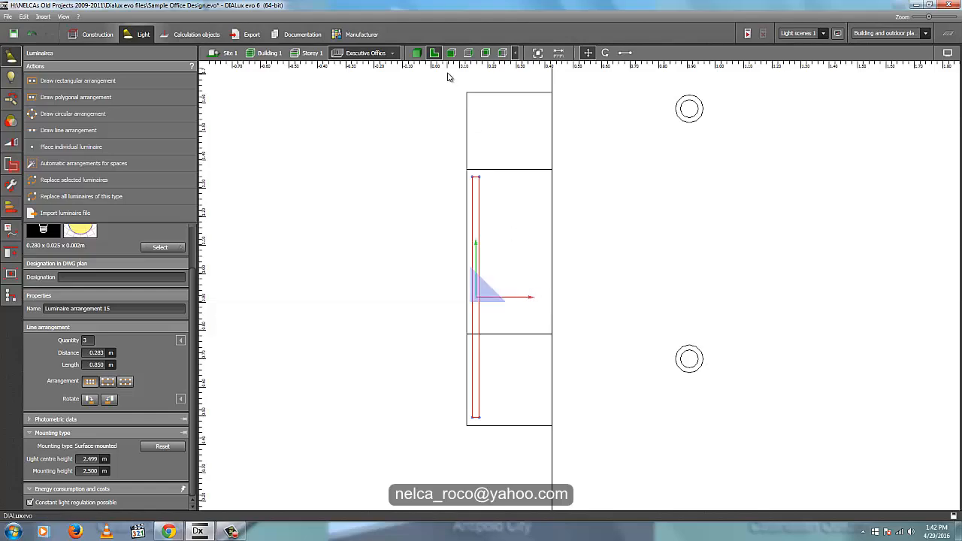
- Lower the LED line in an elevation view until it sits at the upper cutout's top edge, about 2.12 m mounting height
left_click(468, 53)
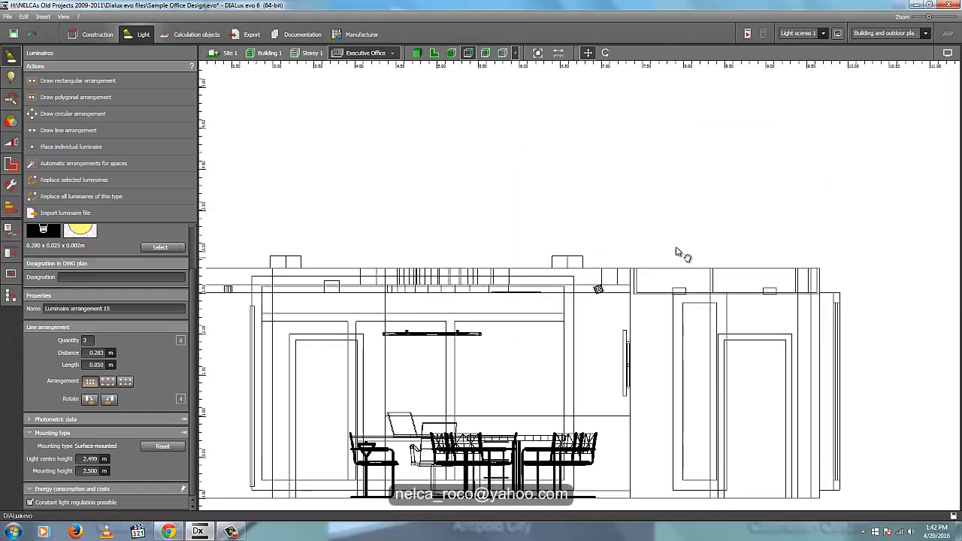
middle_click_drag(676, 249, 703, 249)
middle_click_drag(471, 279, 584, 253)
scroll(584, 253, "up", 3)
left_click_drag(552, 202, 557, 269)
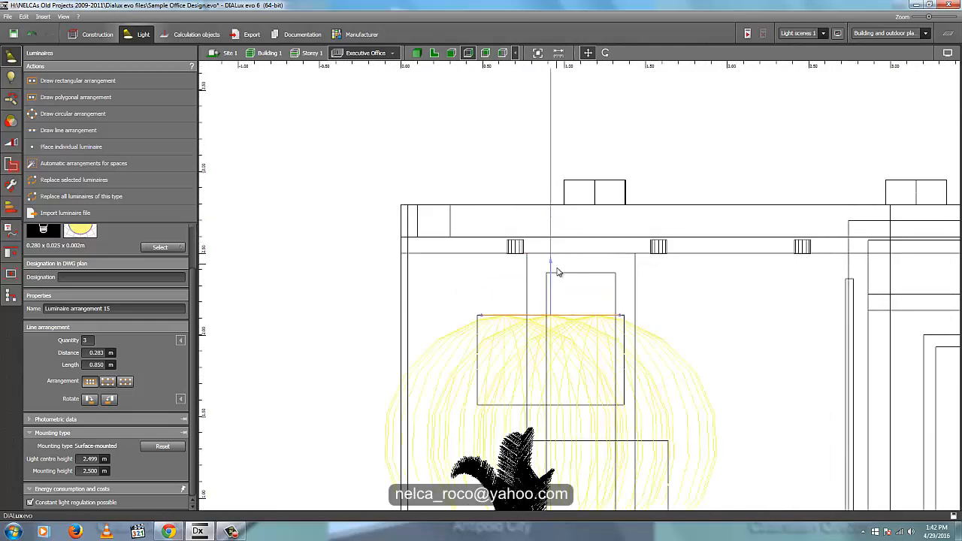
scroll(558, 286, "up", 5)
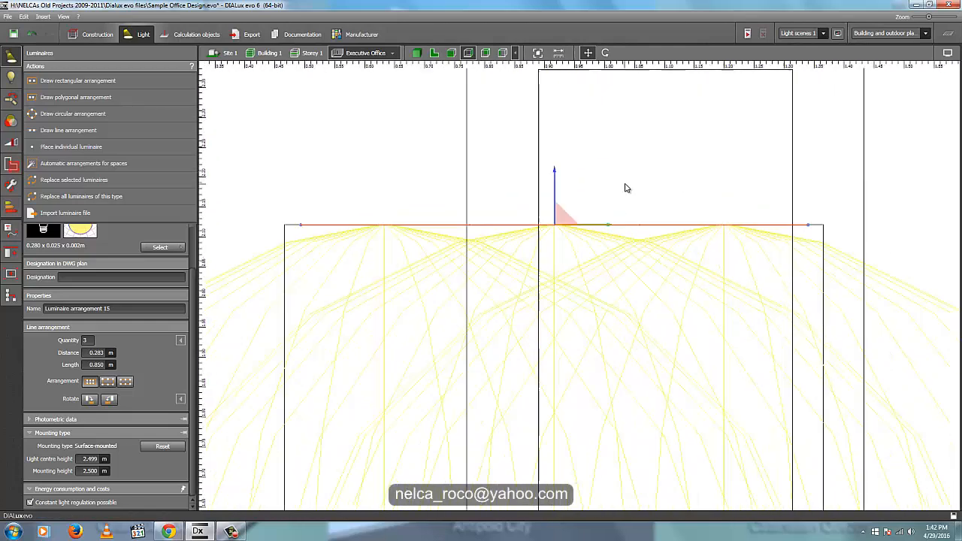
scroll(628, 188, "up", 5)
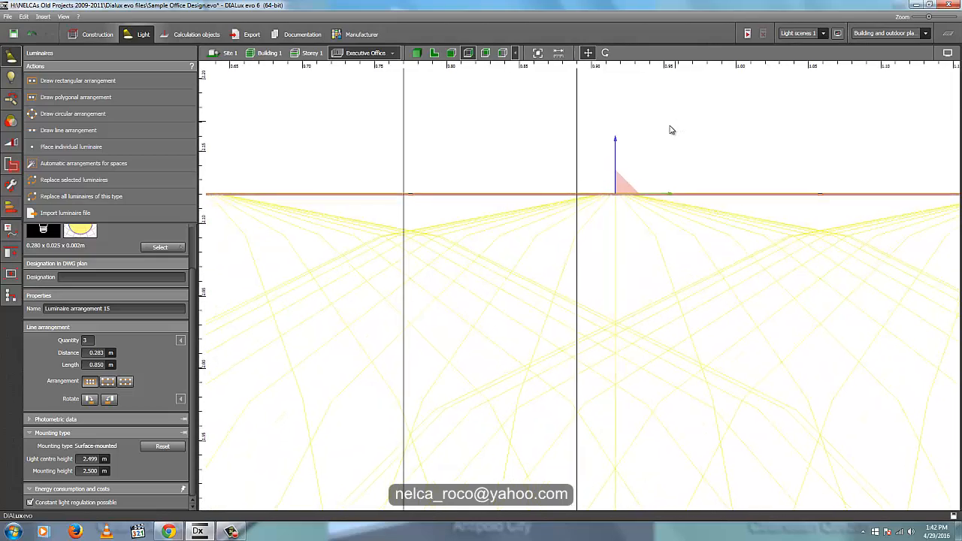
mouse_move(616, 139)
left_mouse_down()
mouse_move(619, 148)
mouse_move(618, 140)
left_mouse_up()
scroll(622, 218, "down", 6)
middle_click_drag(697, 182, 411, 144)
scroll(410, 145, "down", 1)
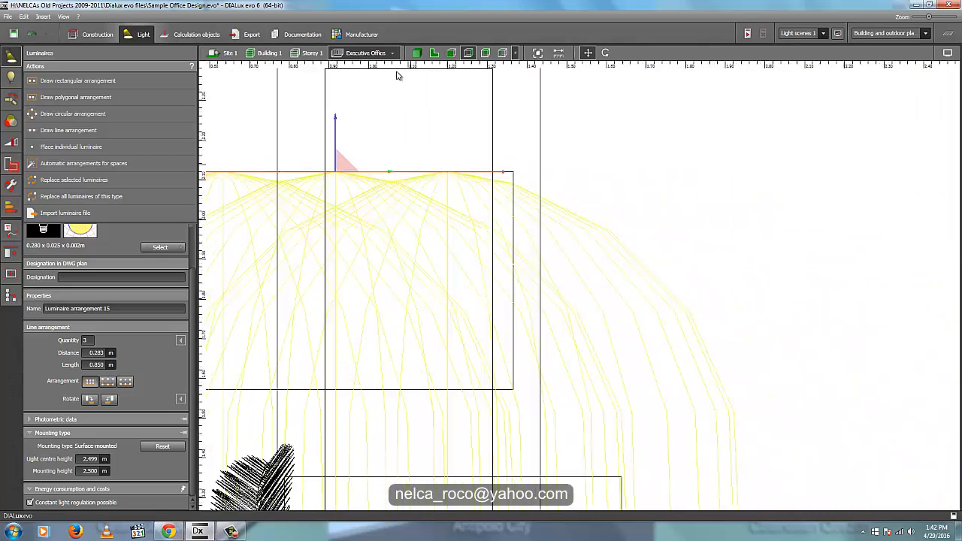
- Copy and paste the upper cutout's LED line in plan view, and shift the copy into the lower cutout
left_click(433, 53)
scroll(443, 197, "down", 5)
middle_click_drag(514, 193, 565, 225)
scroll(488, 244, "up", 1)
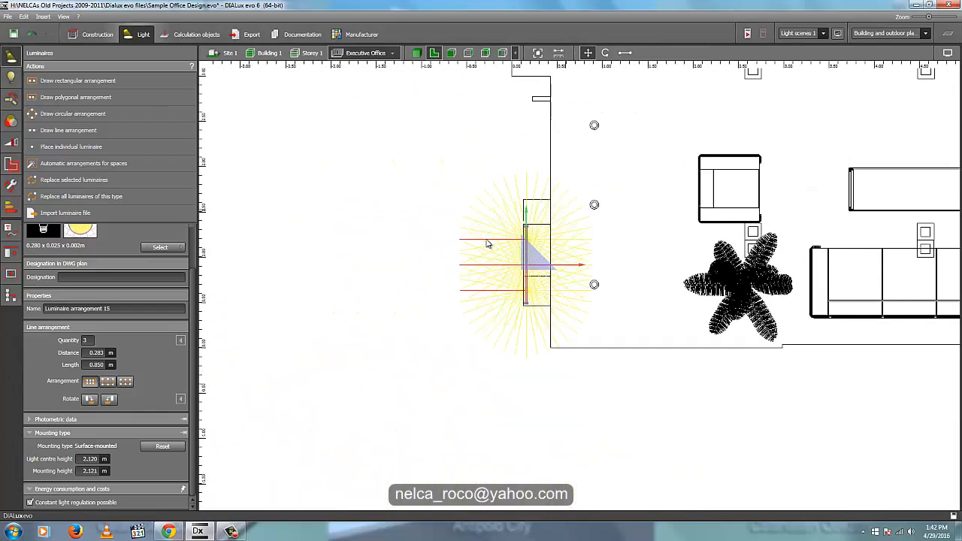
scroll(487, 244, "up", 3)
right_click(560, 280)
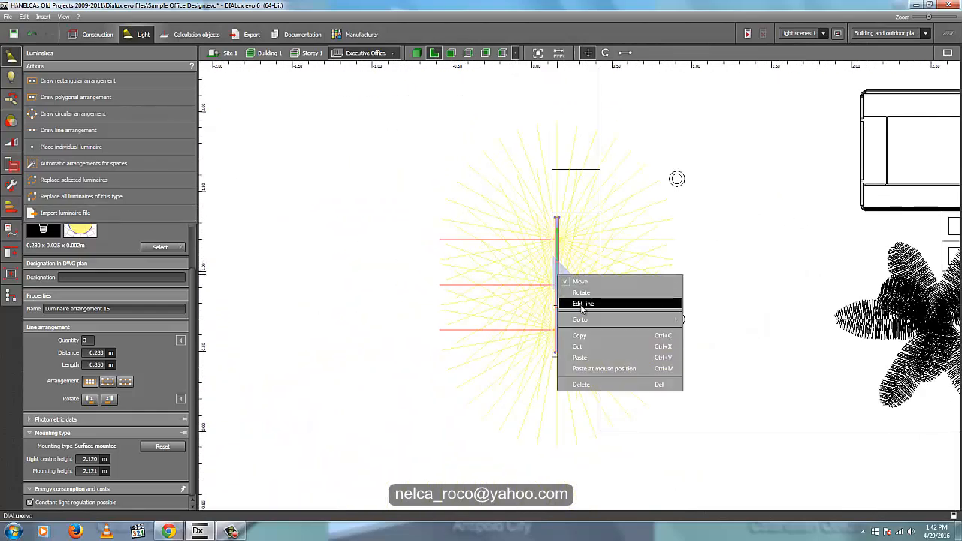
left_click(584, 336)
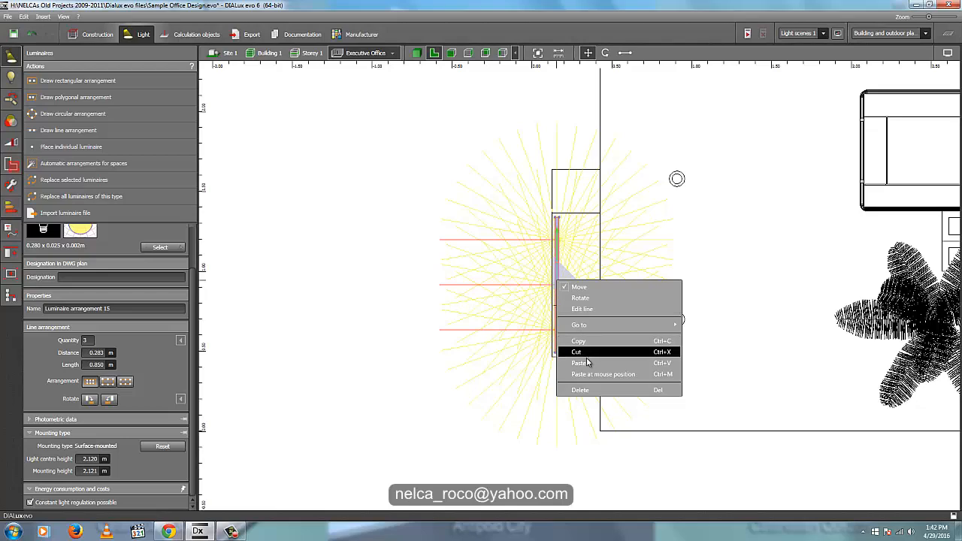
left_click(586, 363)
left_click(562, 284)
left_click_drag(558, 284, 521, 257)
scroll(622, 208, "up", 2)
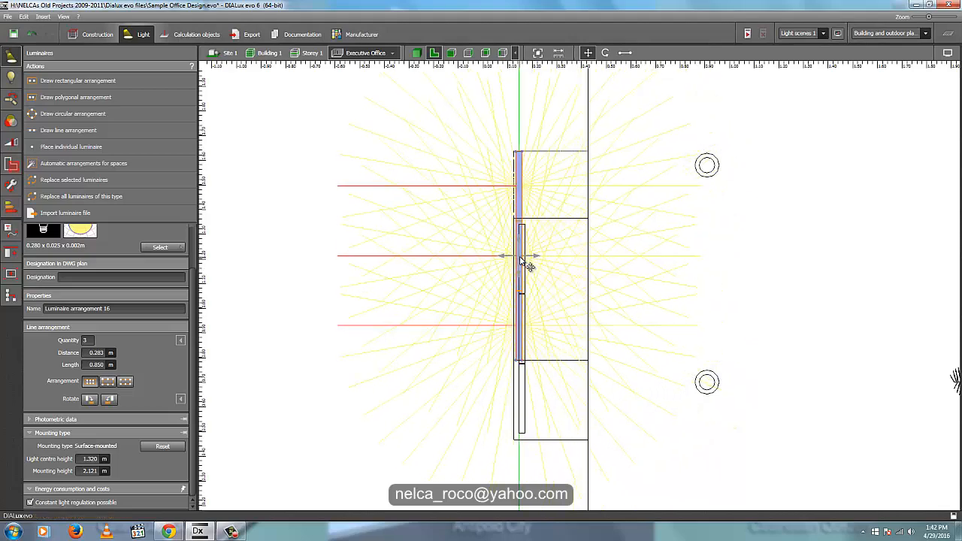
- Lower the copied LED line in an elevation view to the lower cutout's top edge, about 1.35 m mounting height
left_click(451, 53)
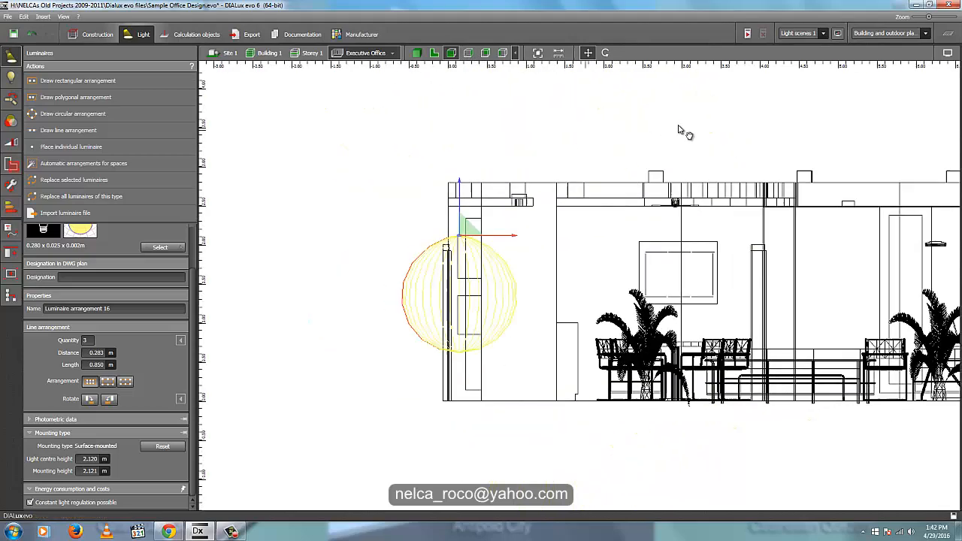
scroll(509, 185, "up", 5)
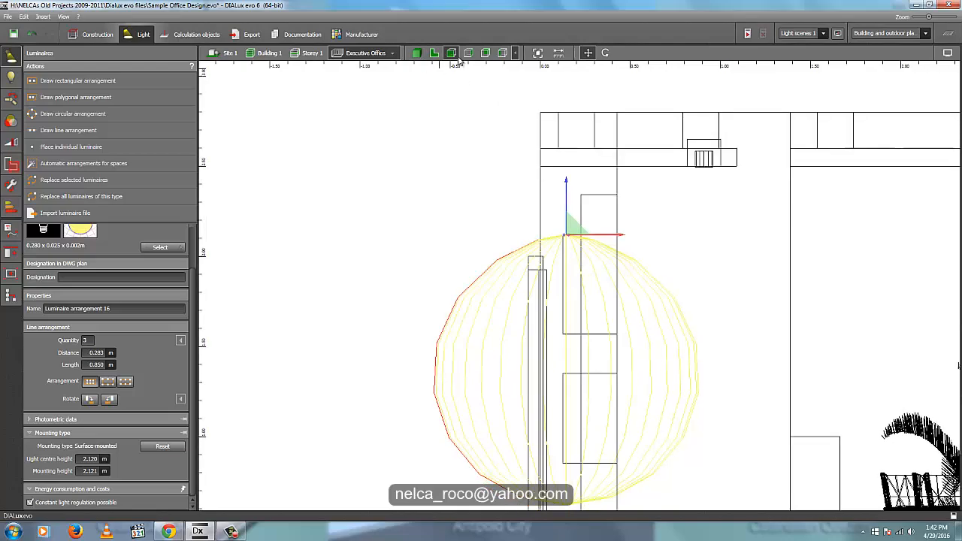
scroll(569, 163, "down", 4)
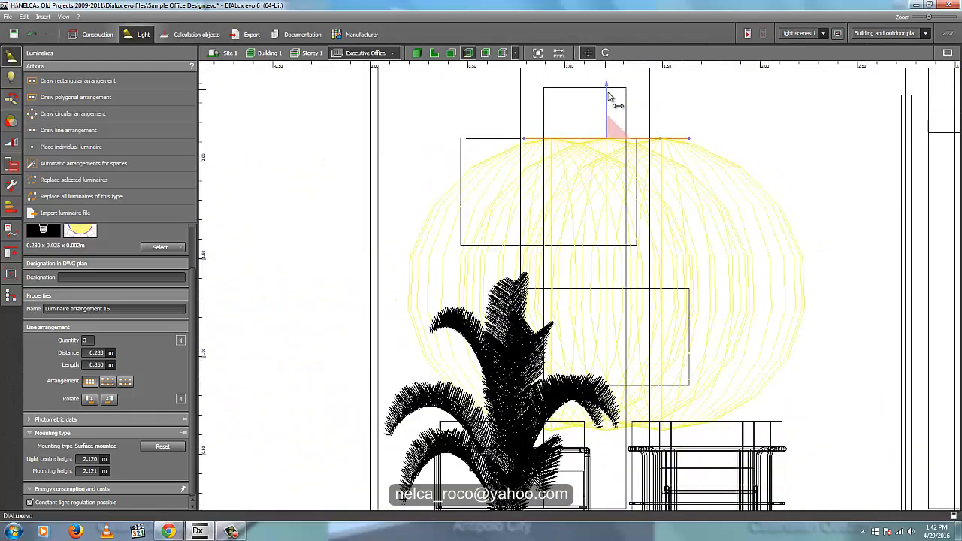
left_click_drag(609, 90, 616, 258)
scroll(655, 333, "up", 5)
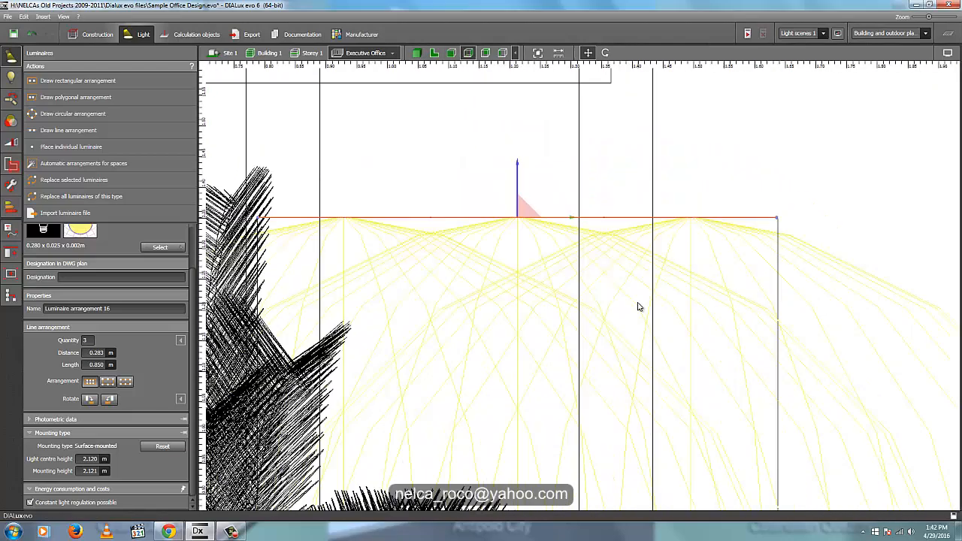
scroll(590, 255, "up", 2)
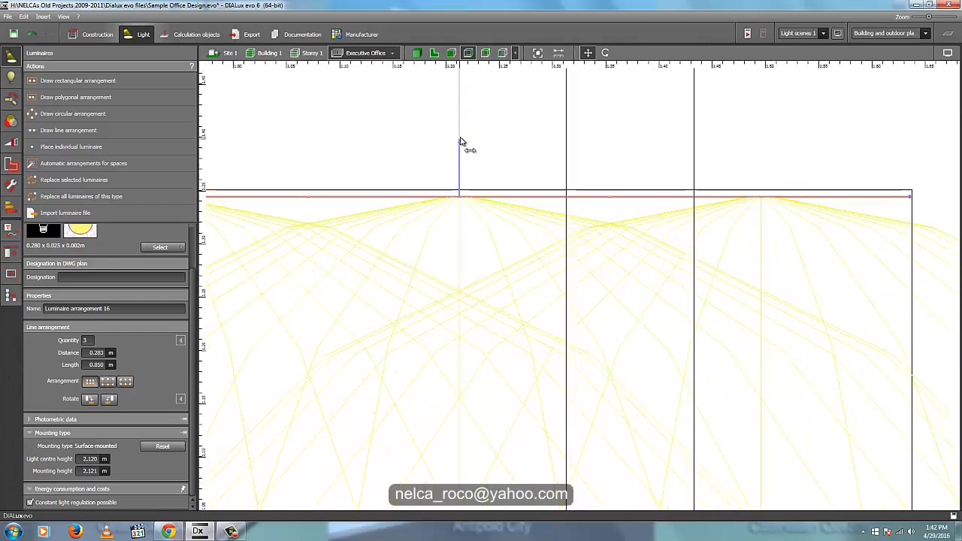
scroll(461, 145, "down", 6)
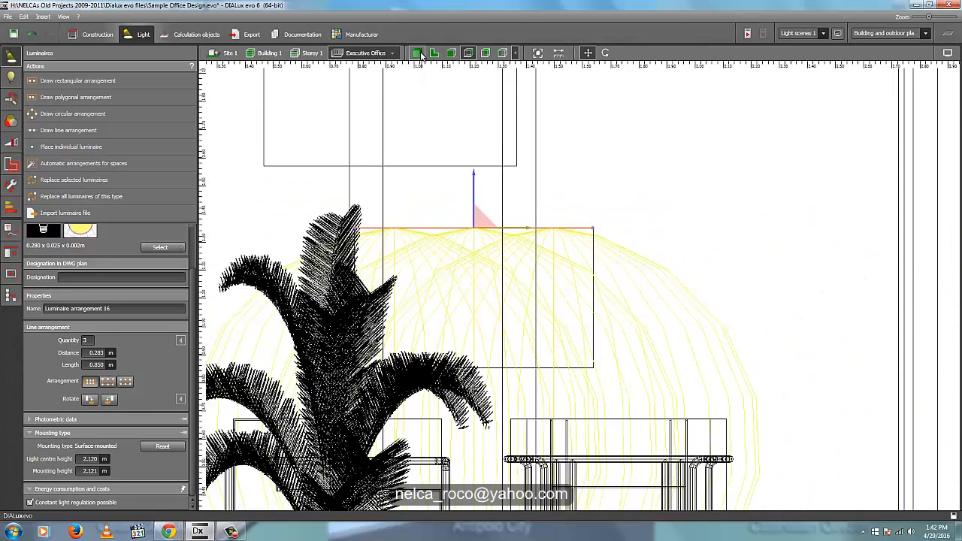
- Delete the lower cutout's LED line in the 3D view and undo the deletion
left_click(417, 53)
right_click_drag(475, 251, 573, 254)
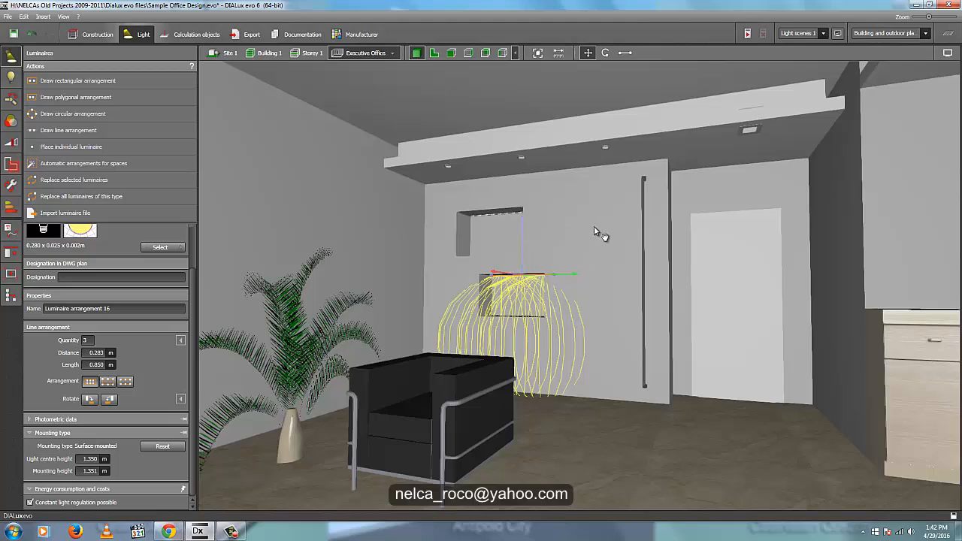
middle_click_drag(593, 227, 596, 226)
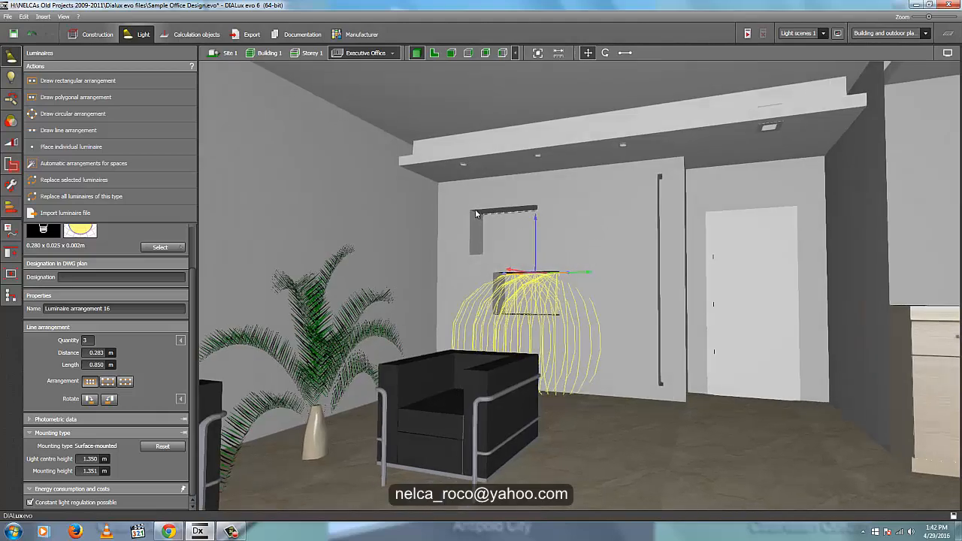
scroll(477, 209, "up", 3)
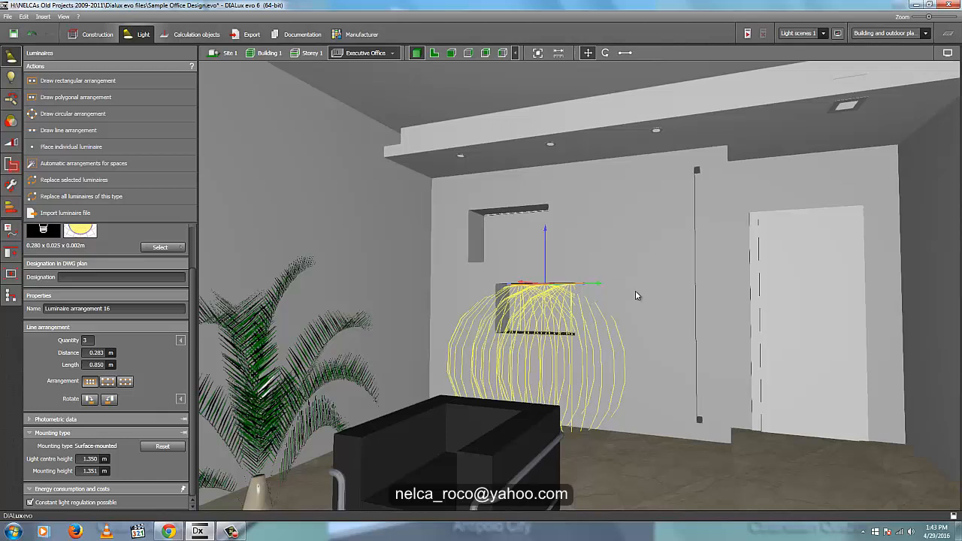
key("Delete")
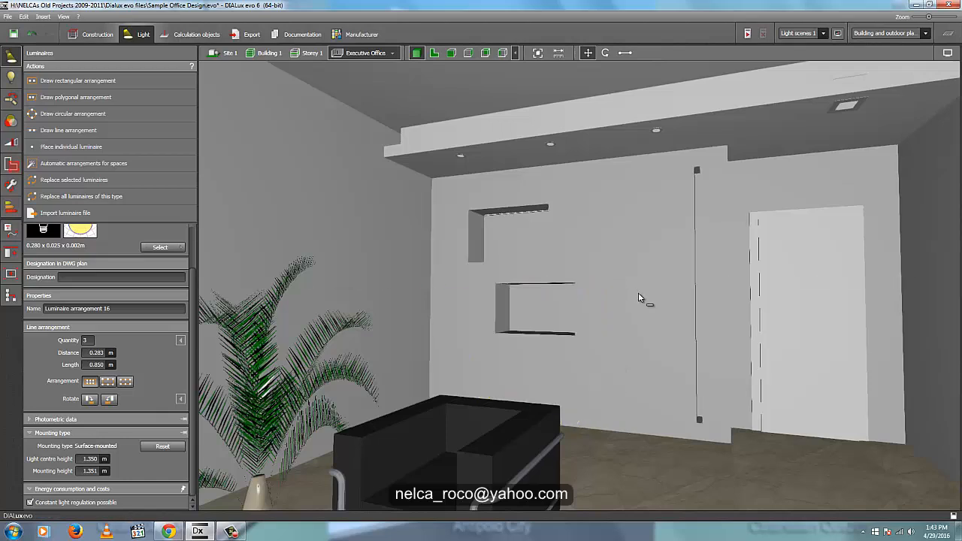
key("ctrl+z")
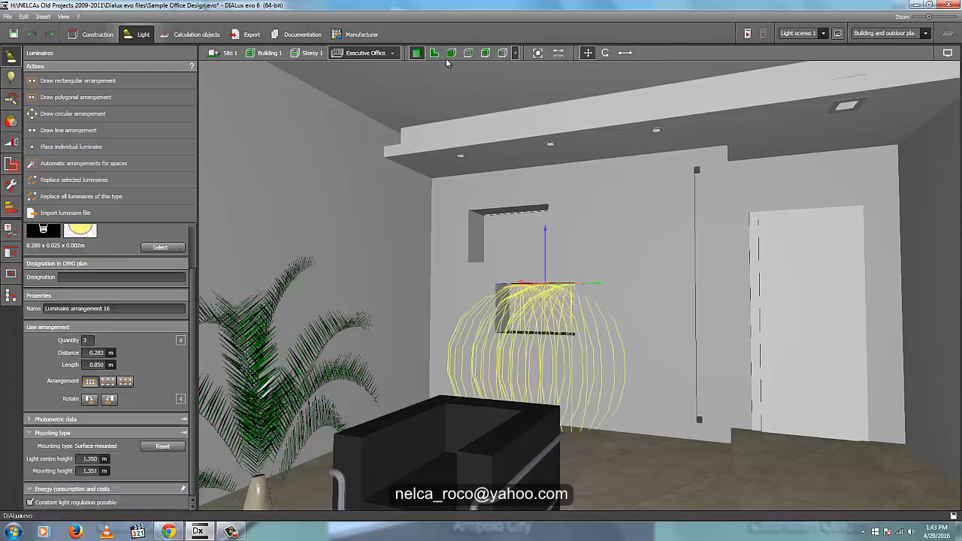
- Draw a vertical LED line arrangement about 2.2 m long down the tall narrow wall cutout in an elevation view
left_click(451, 54)
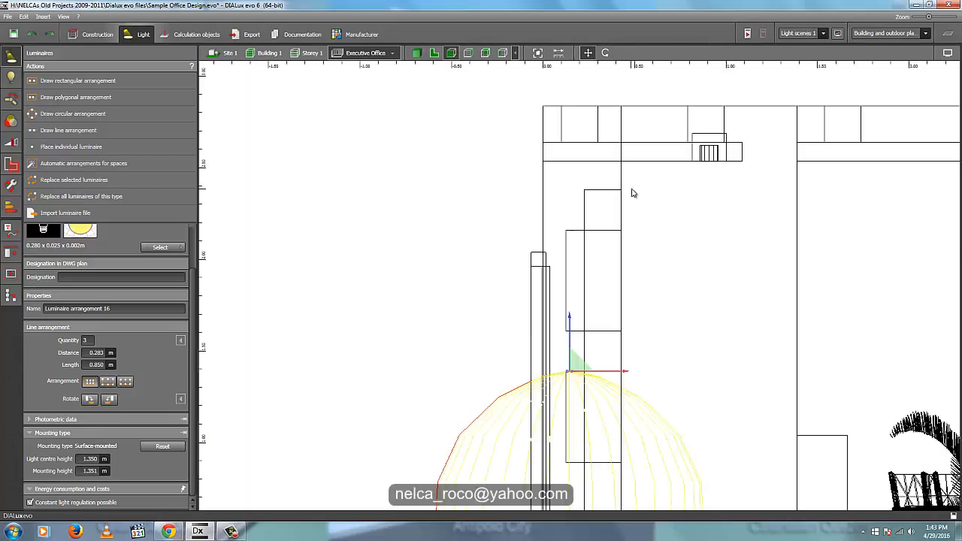
left_click(469, 53)
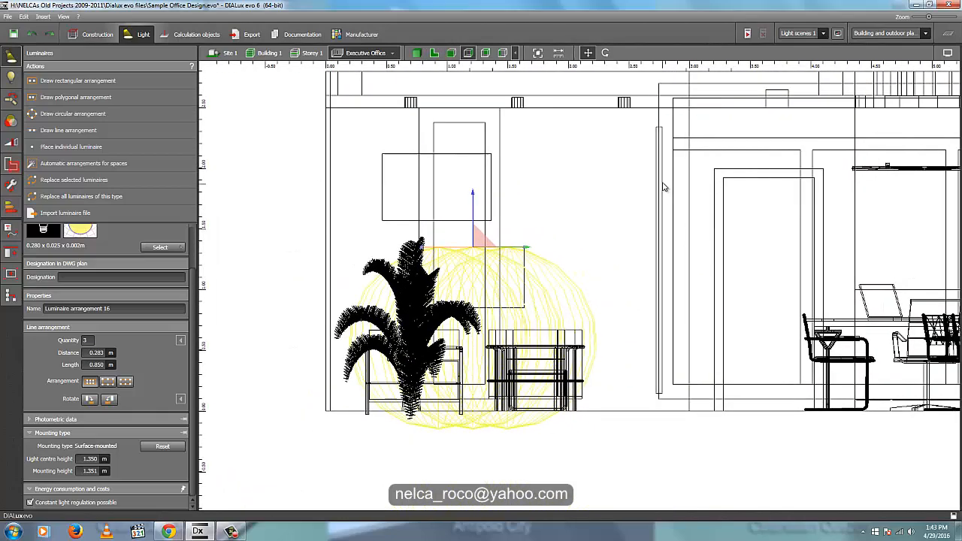
scroll(664, 188, "up", 2)
left_click(114, 130)
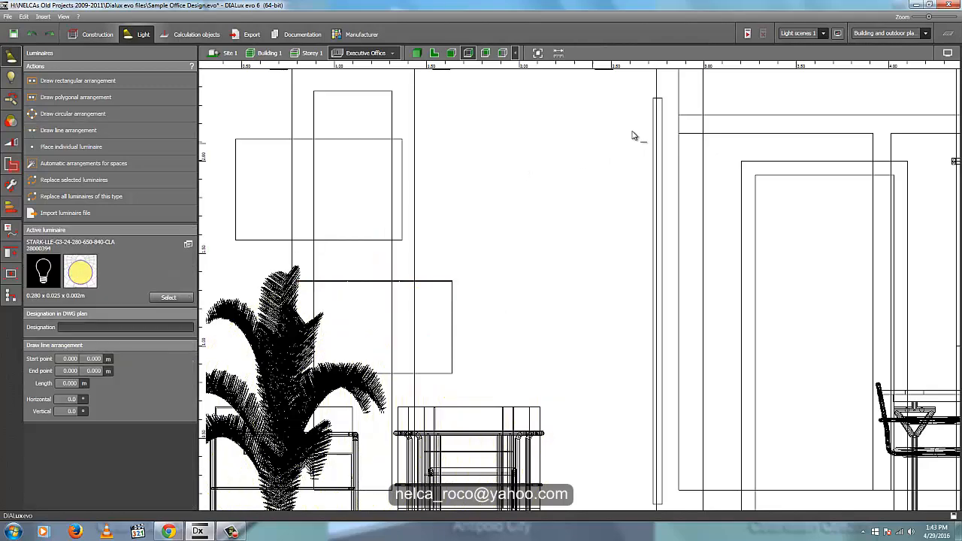
scroll(662, 110, "up", 4)
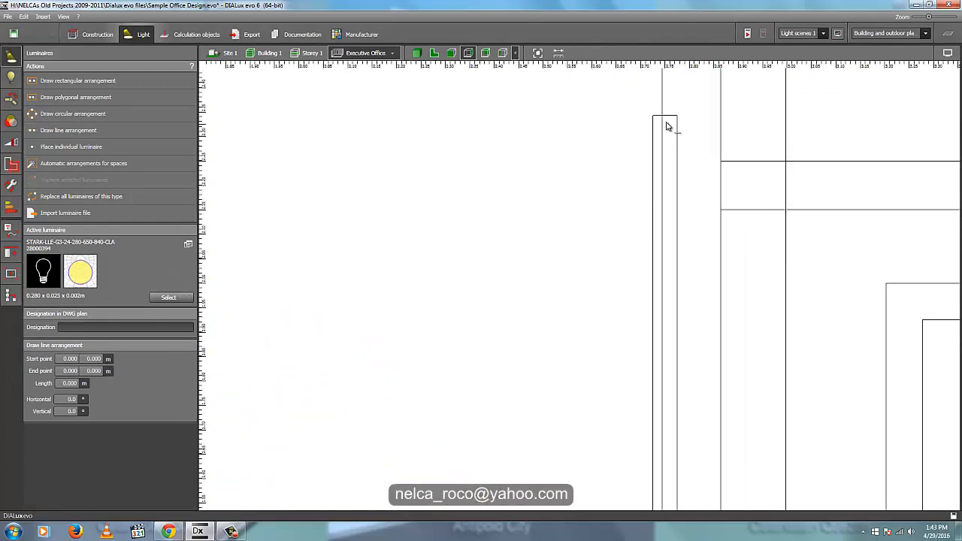
left_click(668, 118)
scroll(651, 243, "down", 5)
scroll(651, 327, "up", 4)
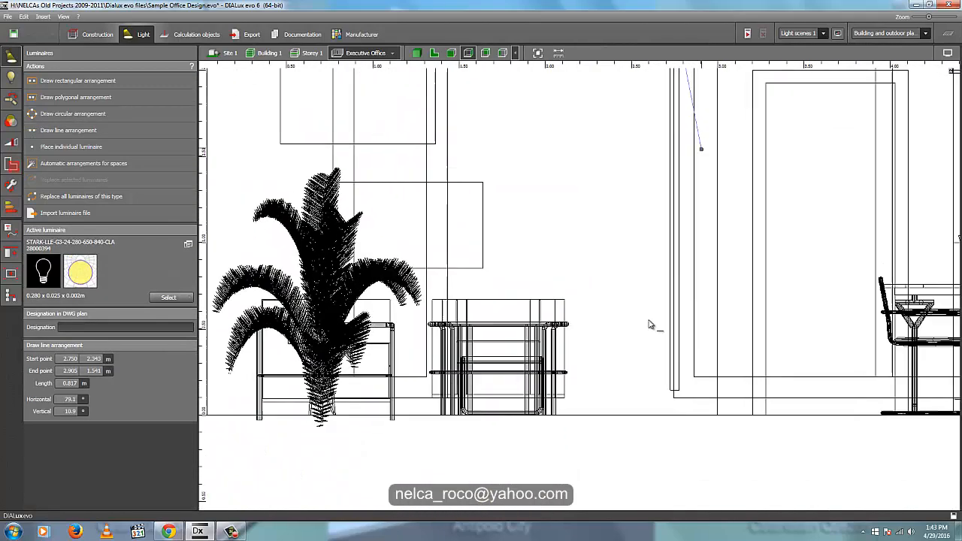
scroll(675, 400, "up", 2)
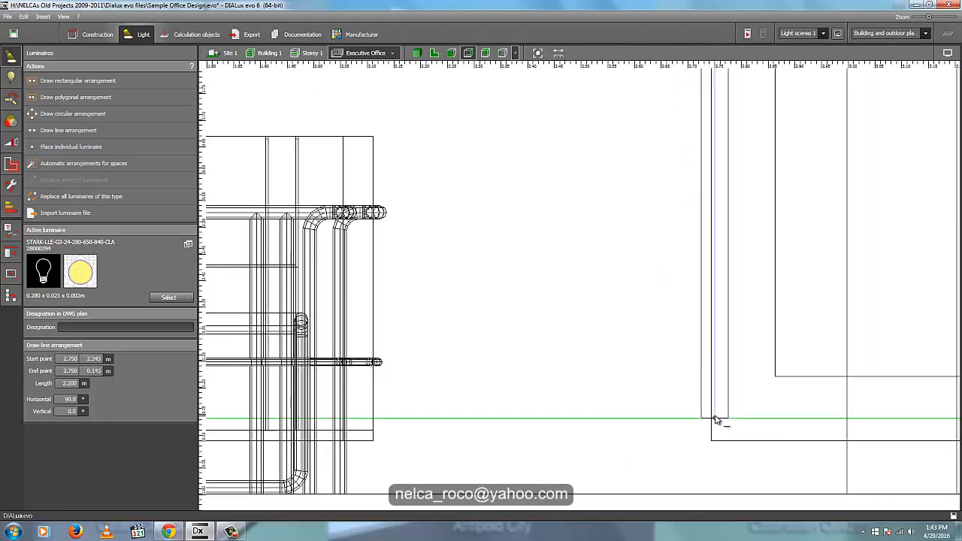
left_click(714, 418)
- Set the vertical LED line's quantity to 7 luminaires
middle_click_drag(414, 255, 399, 324)
scroll(401, 321, "down", 6)
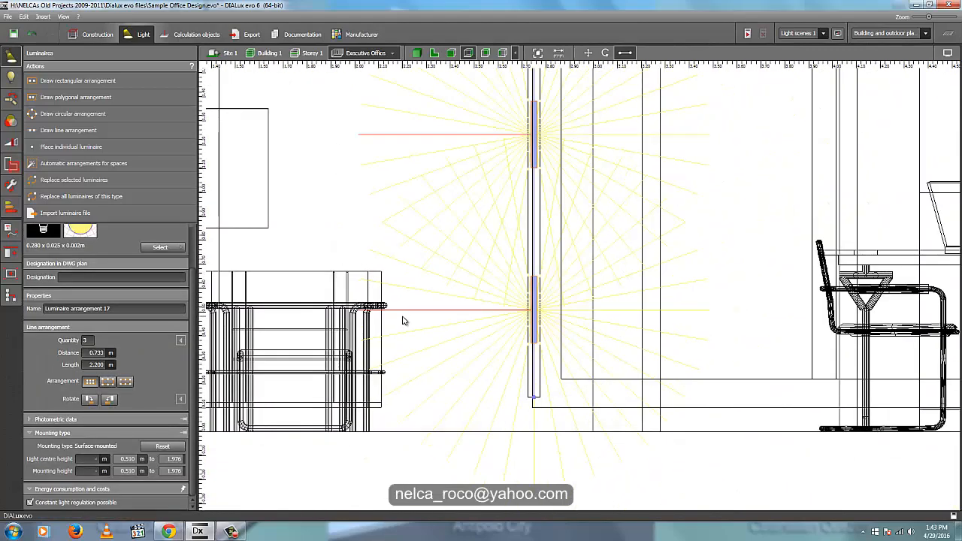
middle_click_drag(495, 267, 594, 314)
scroll(594, 314, "up", 1)
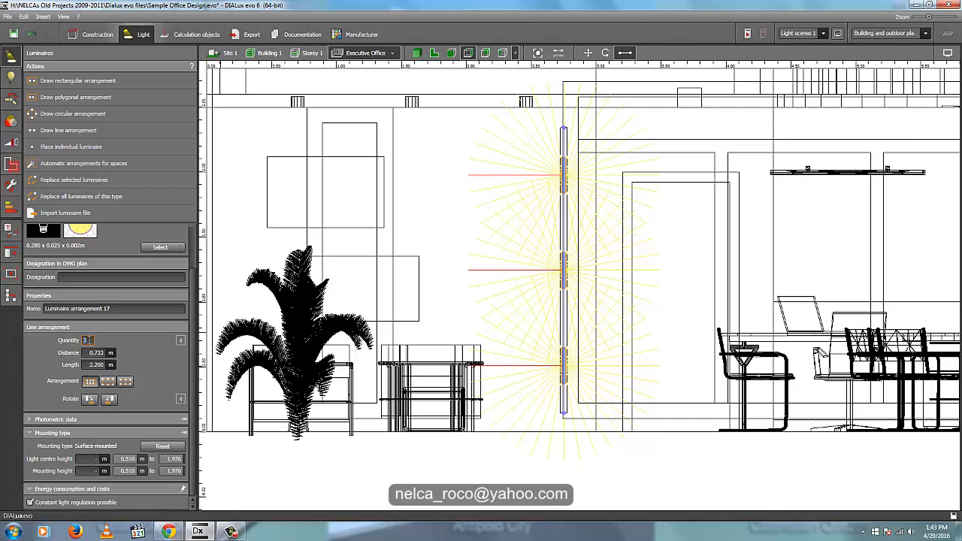
type("7")
key("Return")
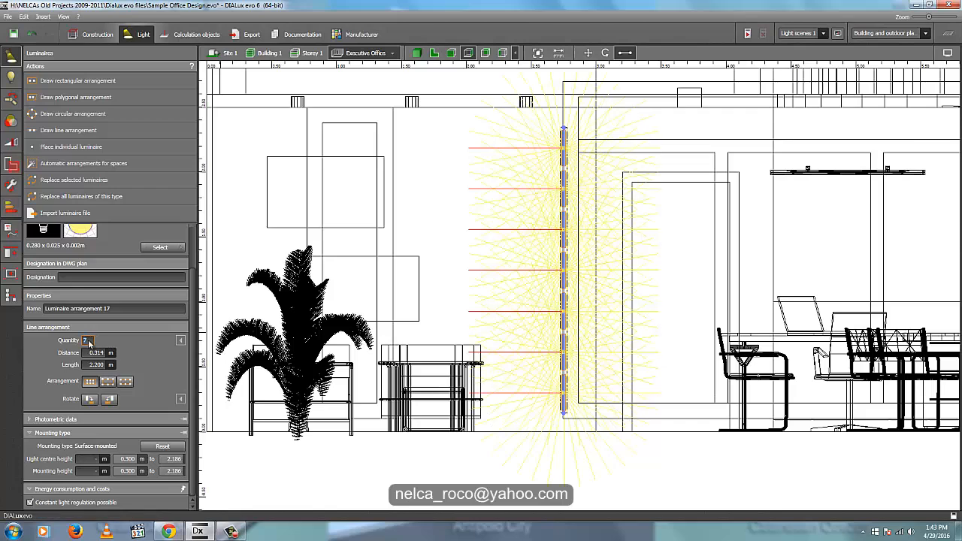
- Move the vertical LED line in plan view from the opposite wall into the narrow cutout, against its back face
left_click(435, 54)
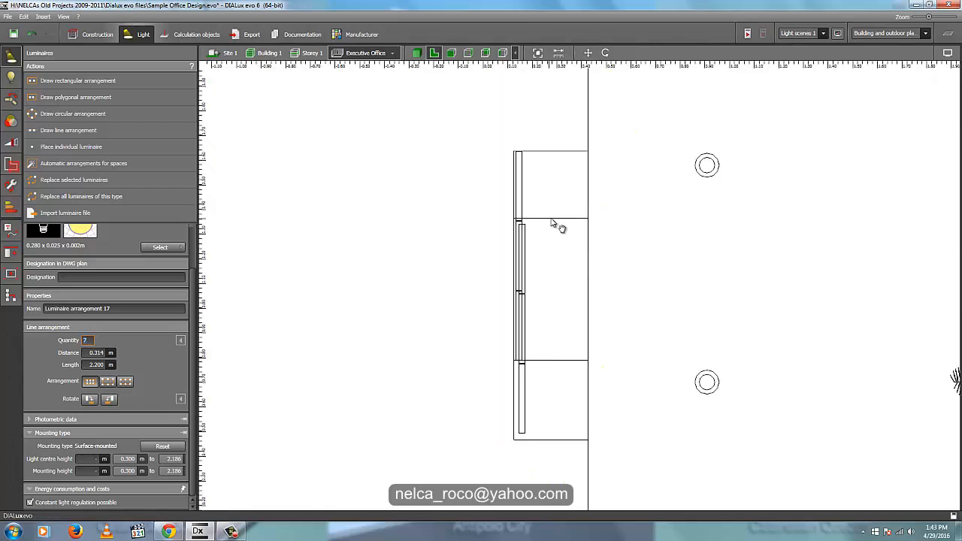
middle_click_drag(552, 222, 728, 438)
scroll(729, 437, "down", 6)
middle_click_drag(727, 275, 595, 295)
scroll(597, 304, "down", 5)
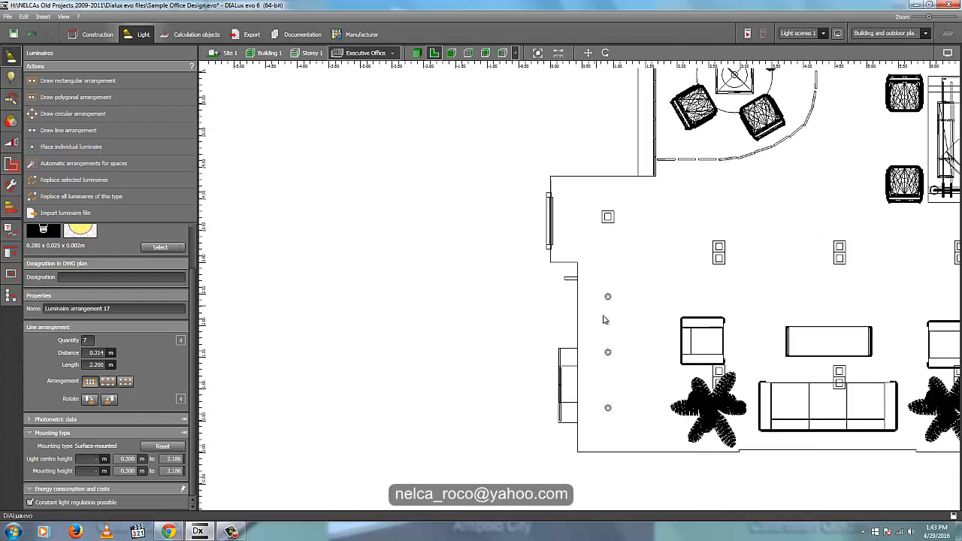
scroll(831, 312, "up", 5)
scroll(740, 318, "up", 4)
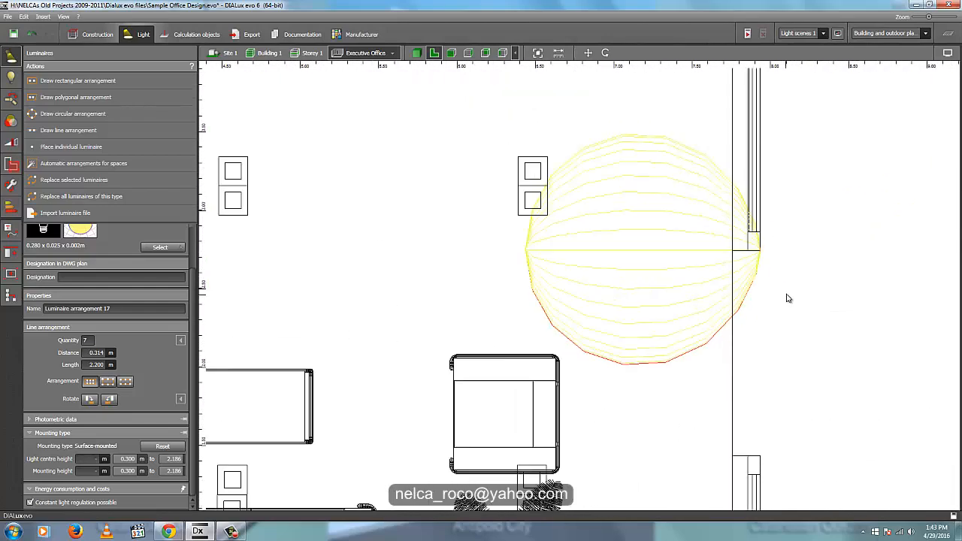
right_click(752, 234)
left_click(766, 243)
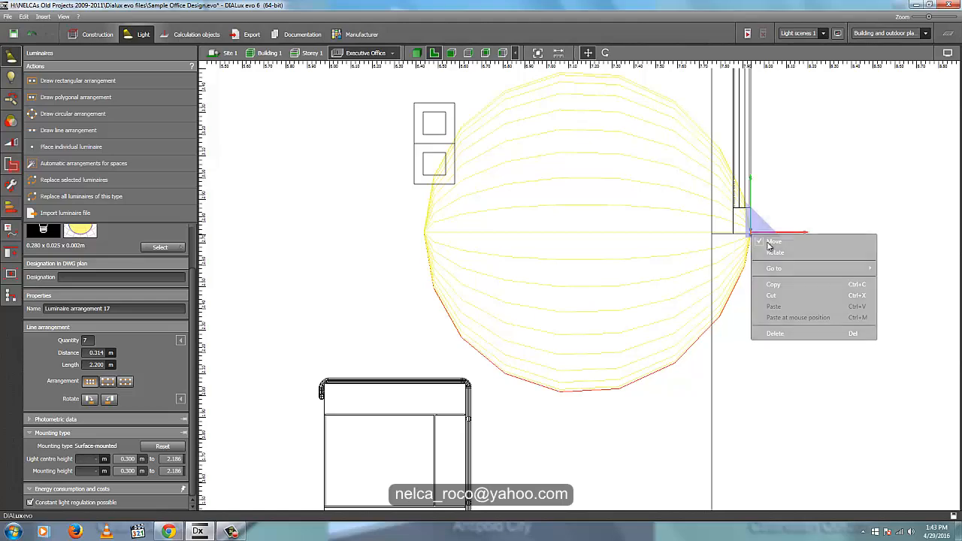
scroll(765, 245, "down", 6)
left_click_drag(800, 255, 382, 258)
middle_click_drag(339, 278, 538, 312)
scroll(538, 316, "up", 3)
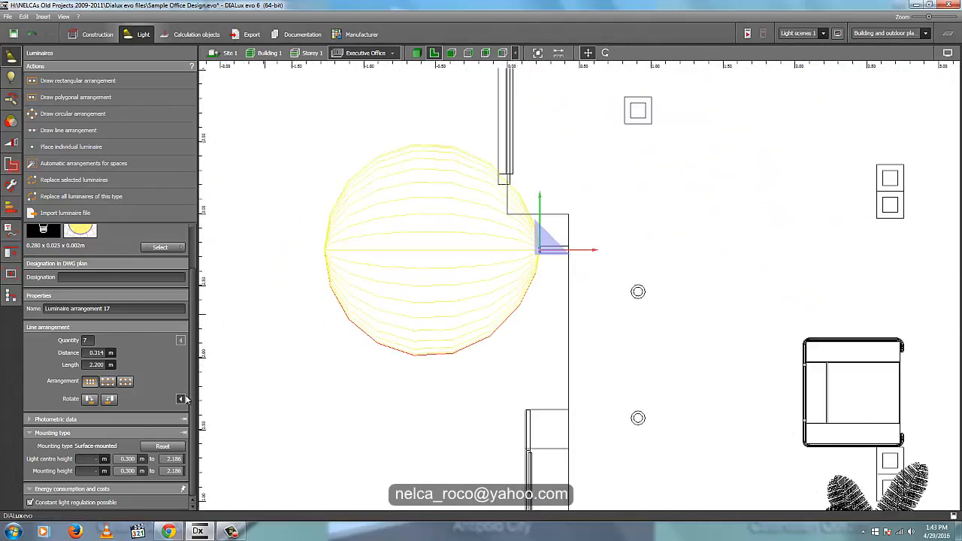
- Try to redirect the vertical line's light by rotating its elements anticlockwise in 90° increments
left_click(115, 400)
left_click(115, 400)
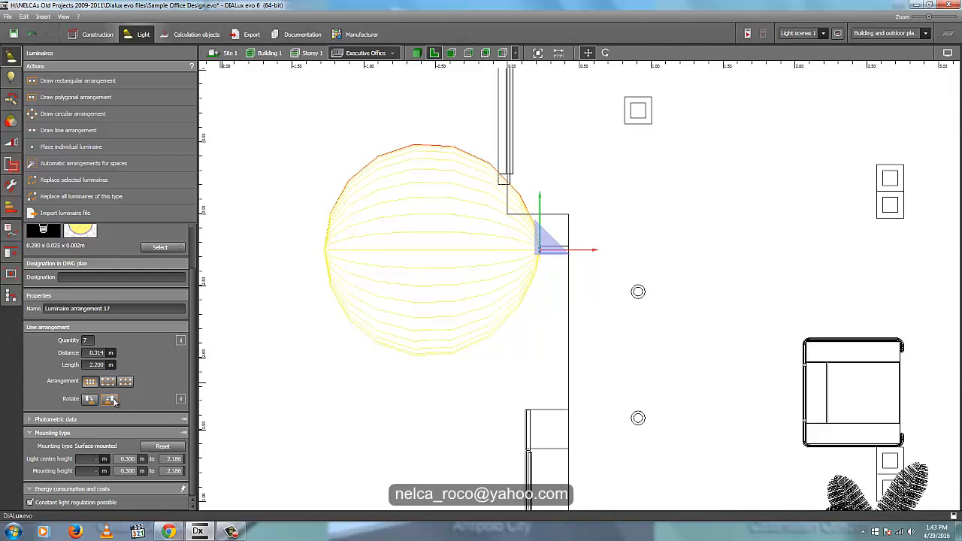
left_click(107, 401)
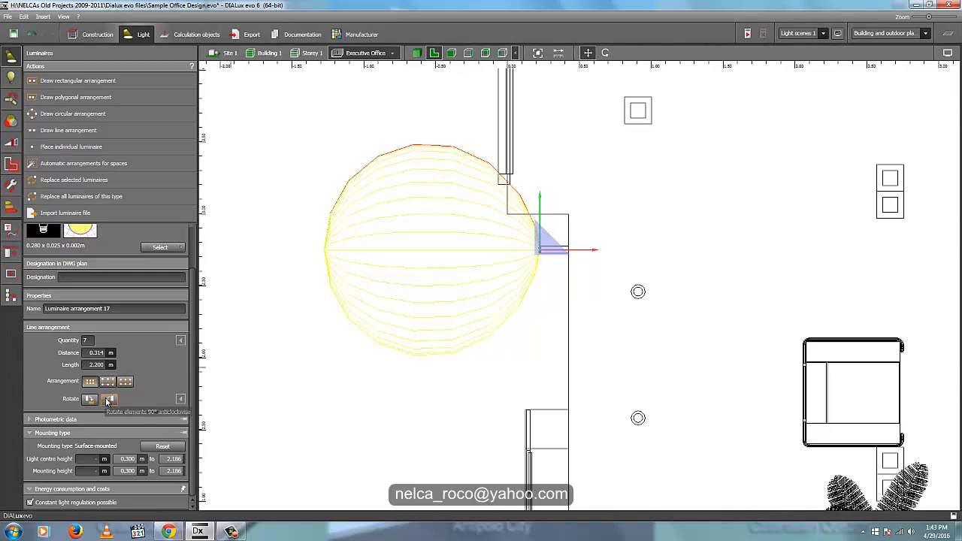
left_click(107, 401)
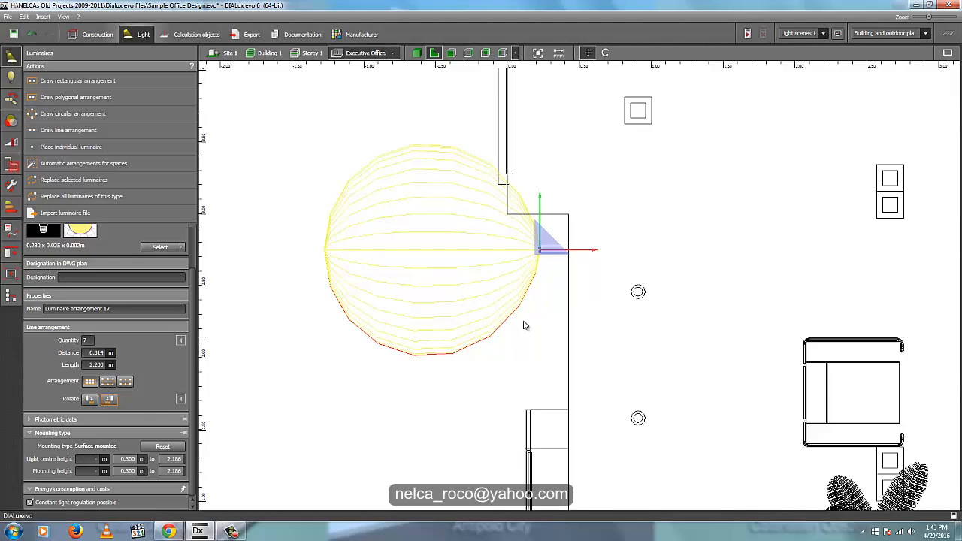
- Rotate the vertical LED line 180° in plan view so its light faces into the room
middle_click_drag(524, 325, 544, 328)
scroll(632, 255, "up", 5)
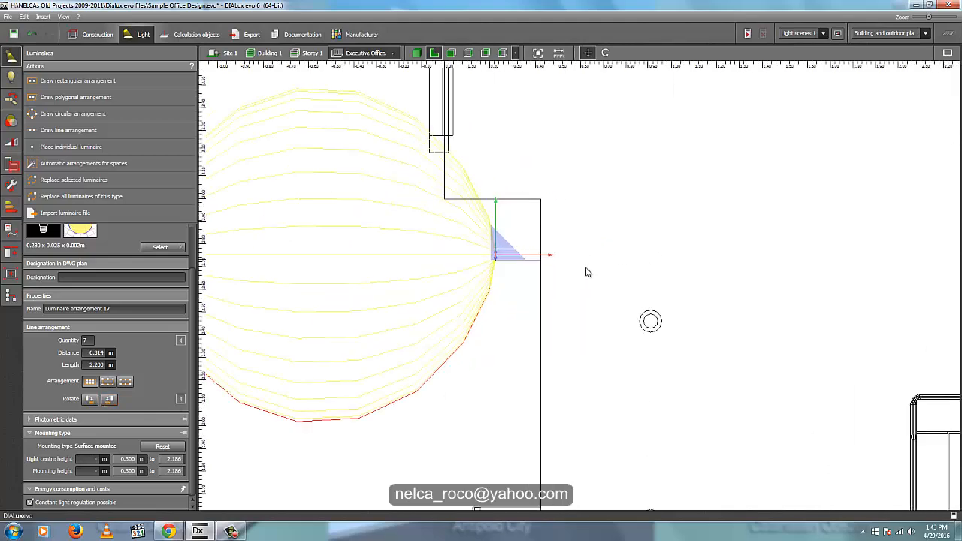
right_click(420, 251)
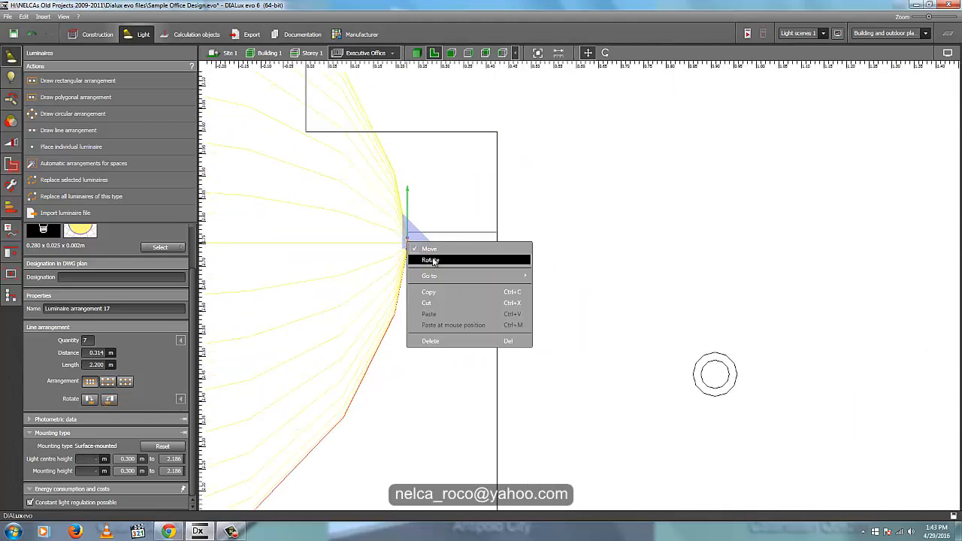
left_click(420, 251)
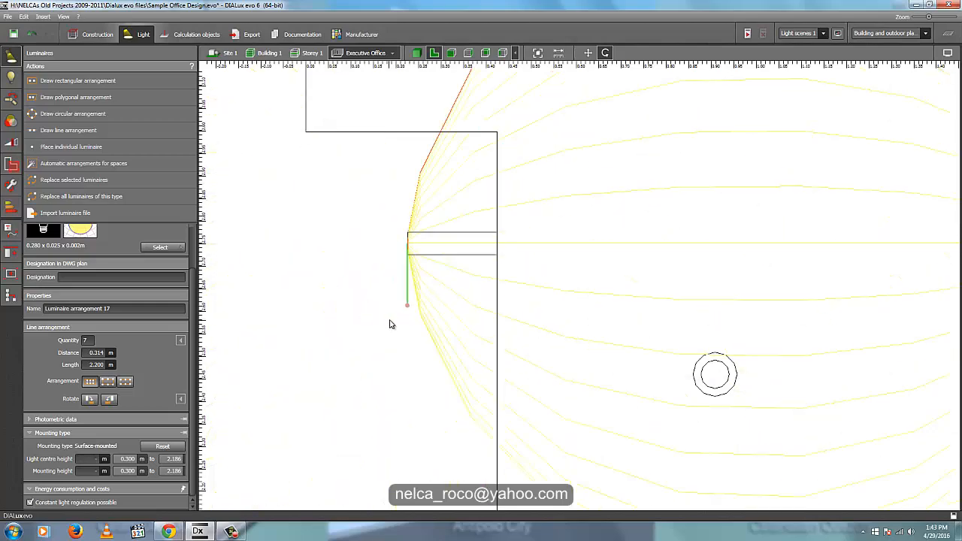
- Dismiss the save reminder and place one cube in plan view on the room side of the narrow wall cutout
scroll(420, 235, "up", 3)
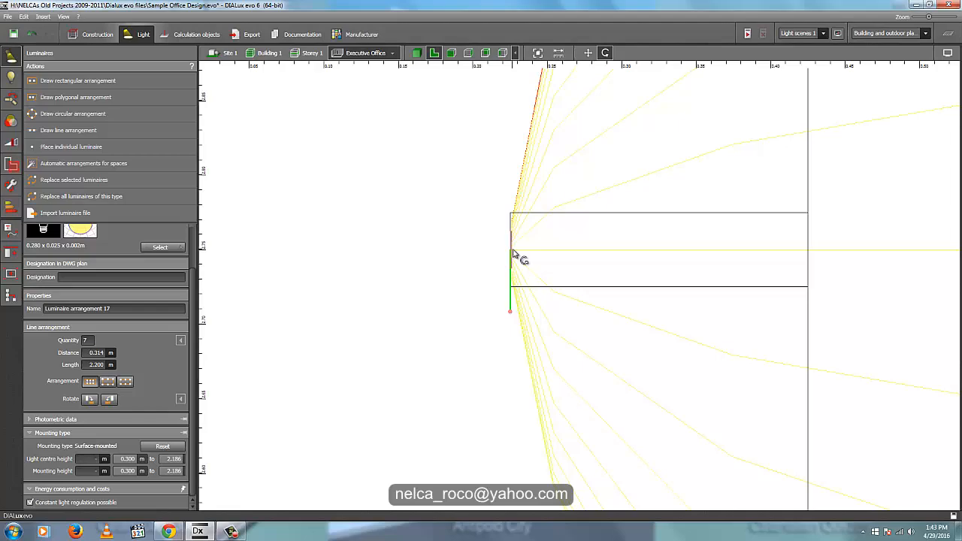
left_click(417, 52)
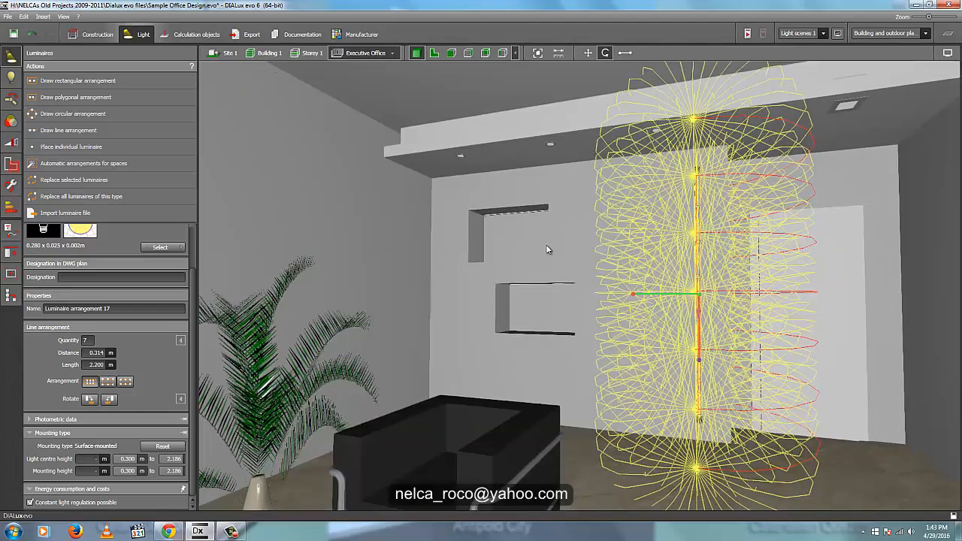
left_click(580, 421)
right_click_drag(602, 431, 602, 434)
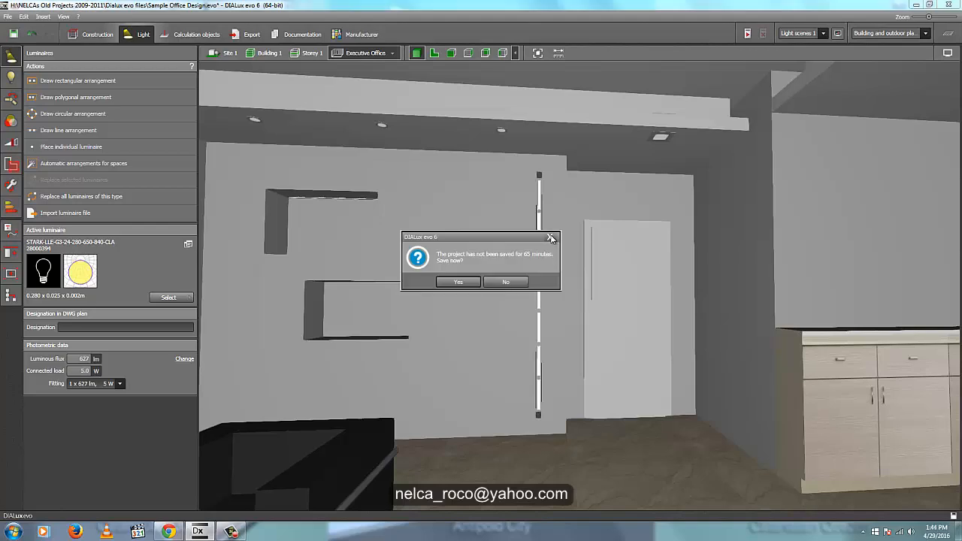
left_click(551, 238)
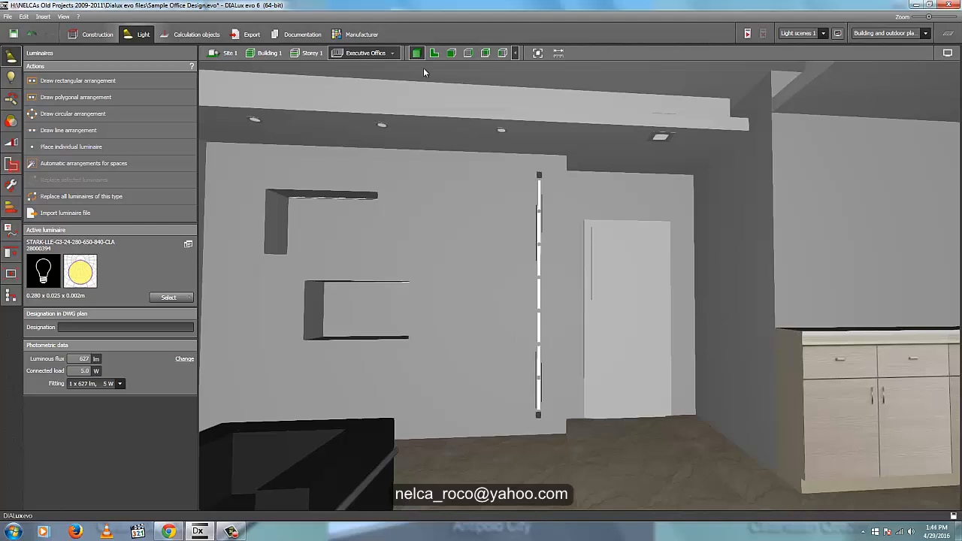
left_click(433, 53)
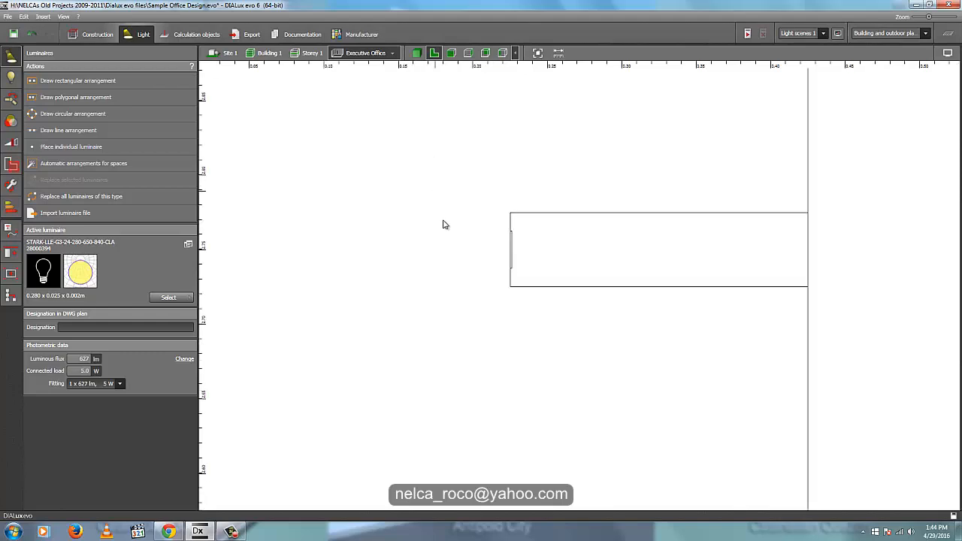
left_click(92, 34)
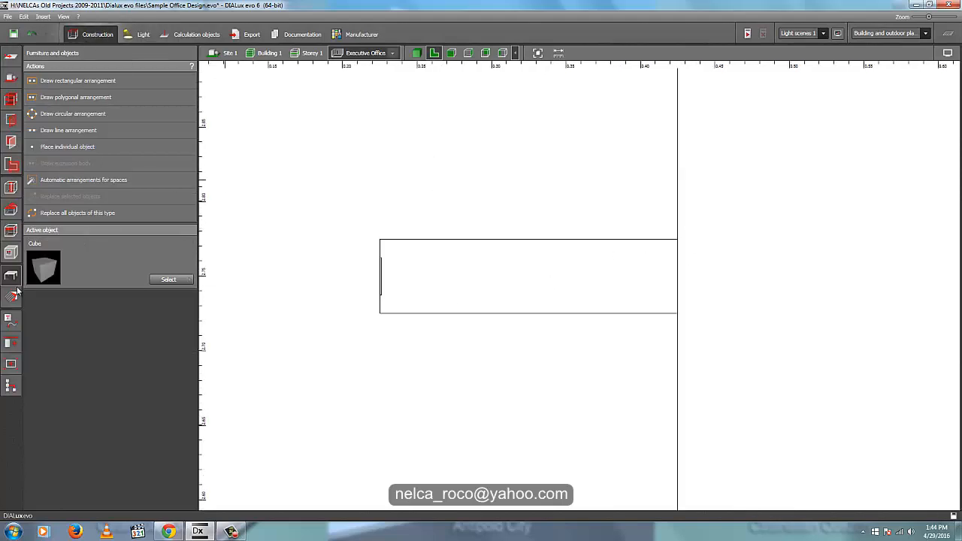
left_click(83, 148)
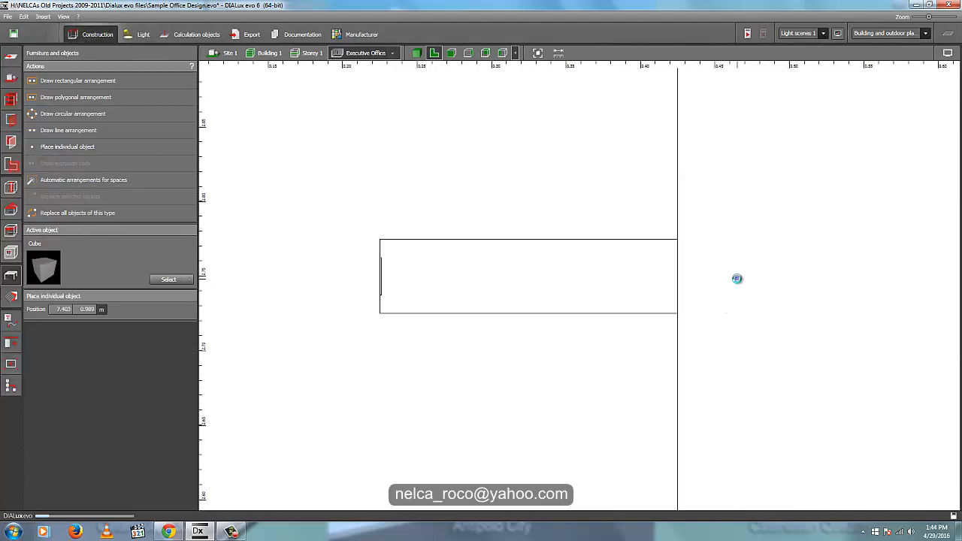
left_click(737, 291)
scroll(784, 236, "down", 3)
- Edit the cube's outline into a thin block along the wall in front of the cutout, about 0.155 m long
right_click(782, 307)
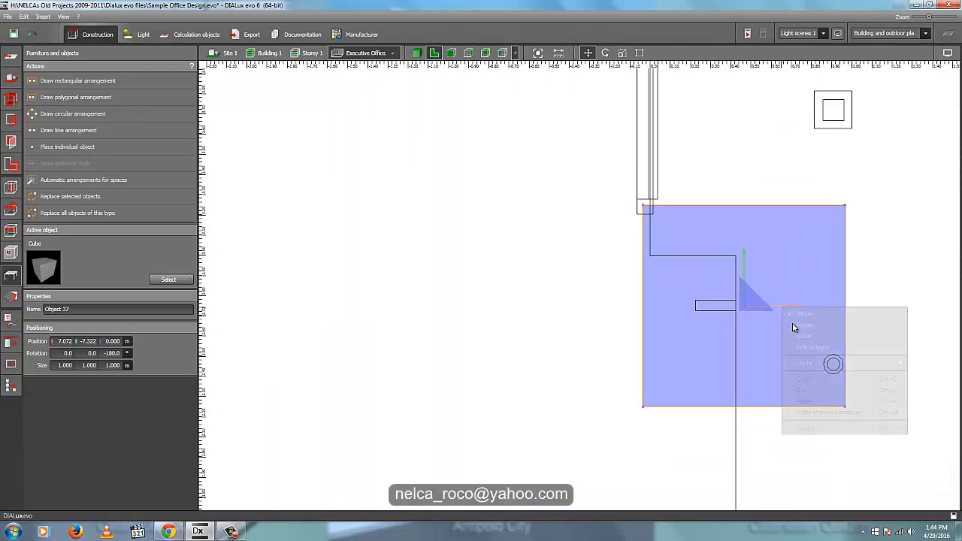
left_click(802, 340)
left_click_drag(649, 313, 742, 318)
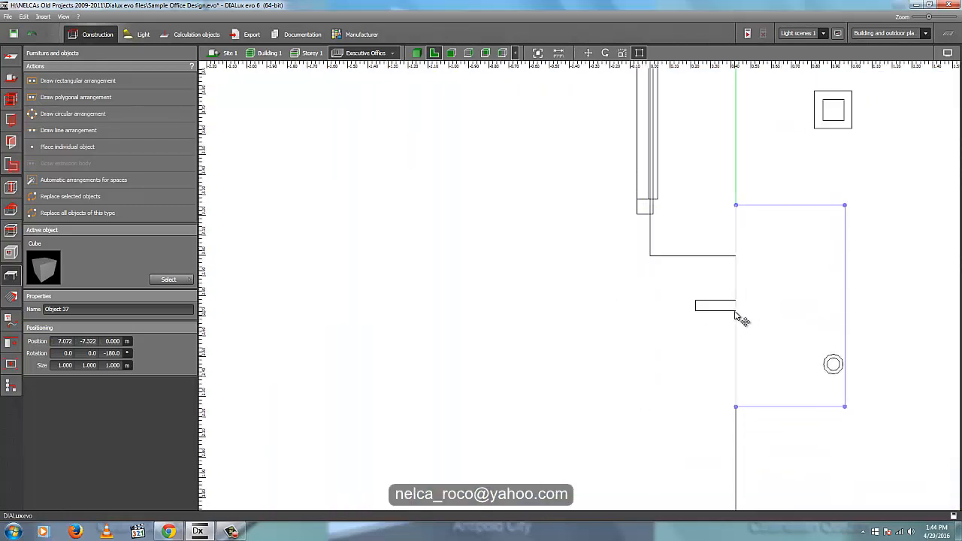
left_click_drag(862, 328, 749, 322)
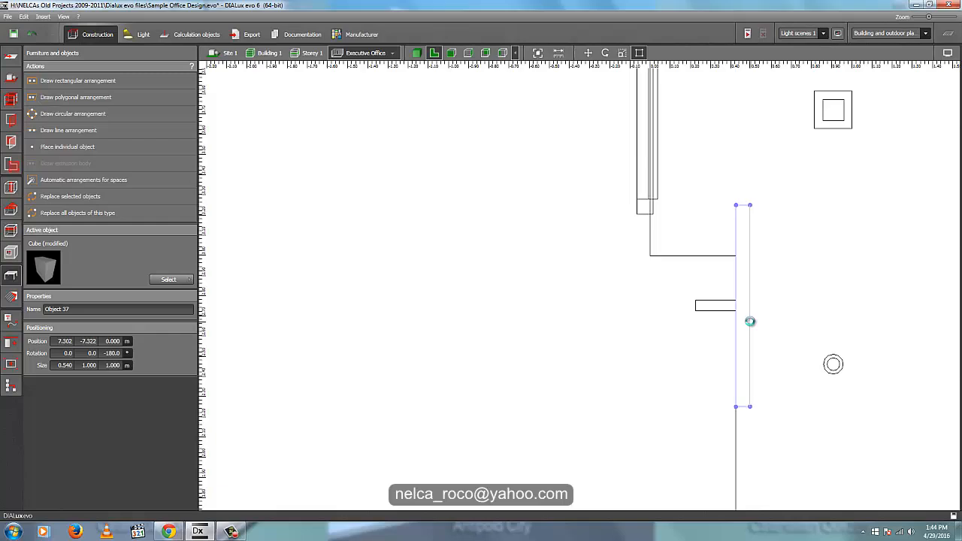
scroll(750, 323, "up", 2)
left_click_drag(745, 176, 745, 302)
left_click_drag(748, 460, 746, 339)
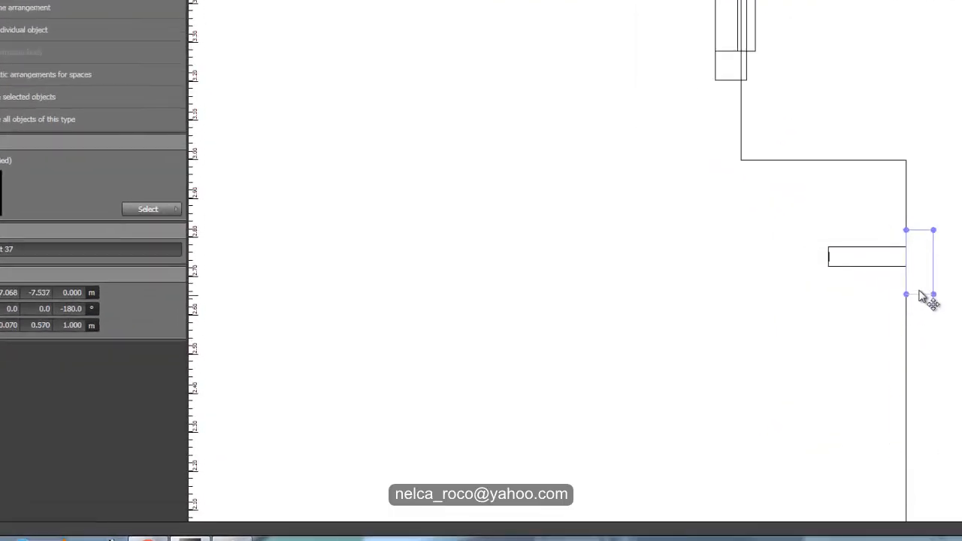
- Set the block's footprint size to 0.050 m by 0.100 m, keeping the block selected
type("0.05")
key("Return")
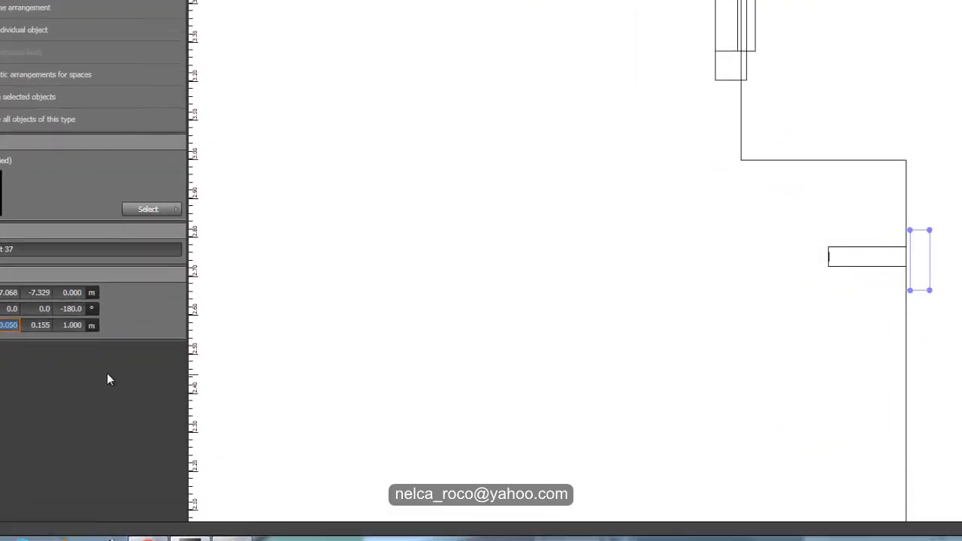
left_click(42, 325)
type(".1")
key("Return")
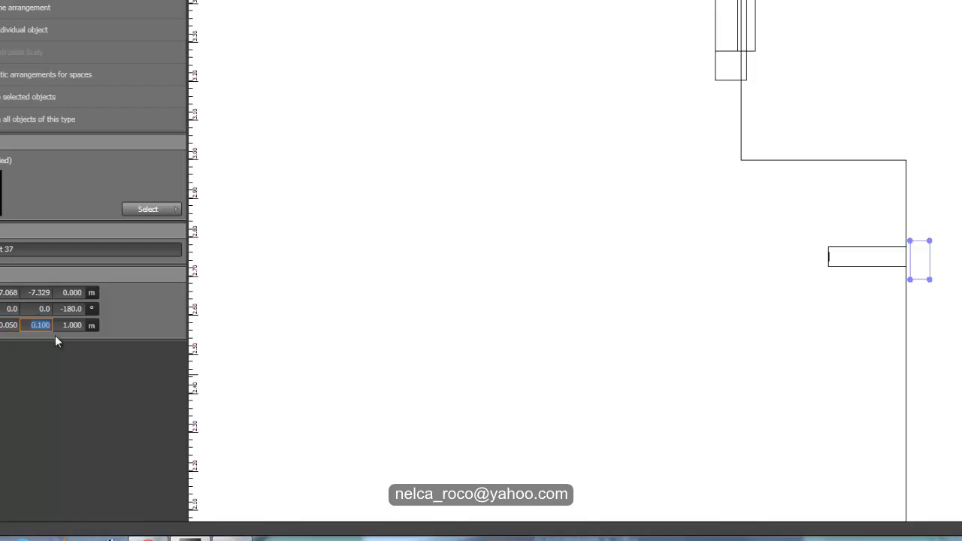
scroll(774, 289, "up", 2)
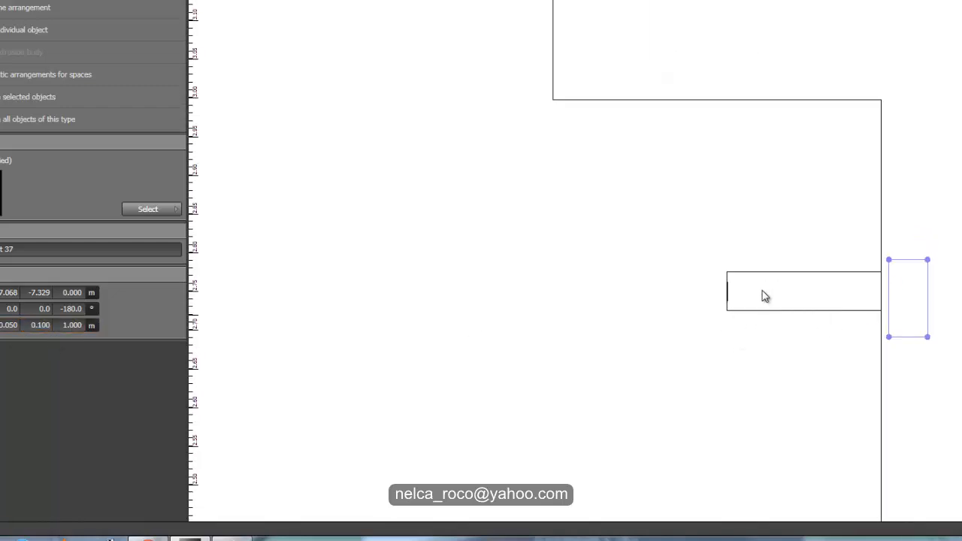
left_click(154, 211)
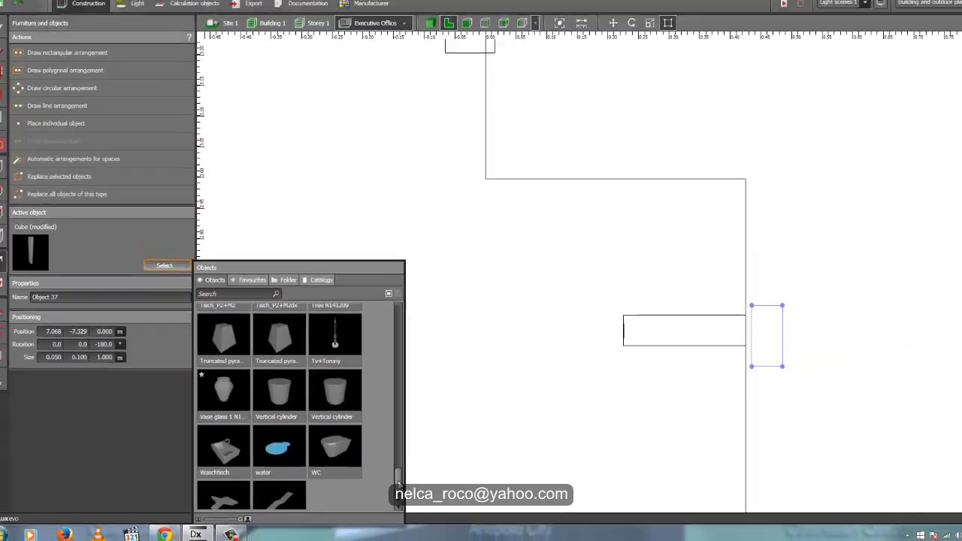
left_click(729, 350)
left_click(733, 352)
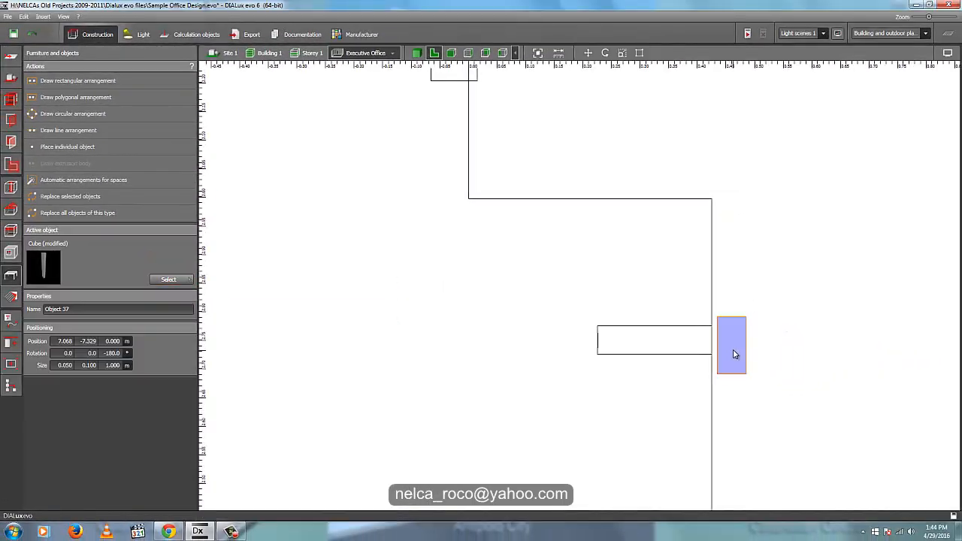
- Scale the block in side view to the vertical cutout's extent, 2.200 m high and starting 0.143 m above the floor
left_click(414, 54)
left_click(452, 53)
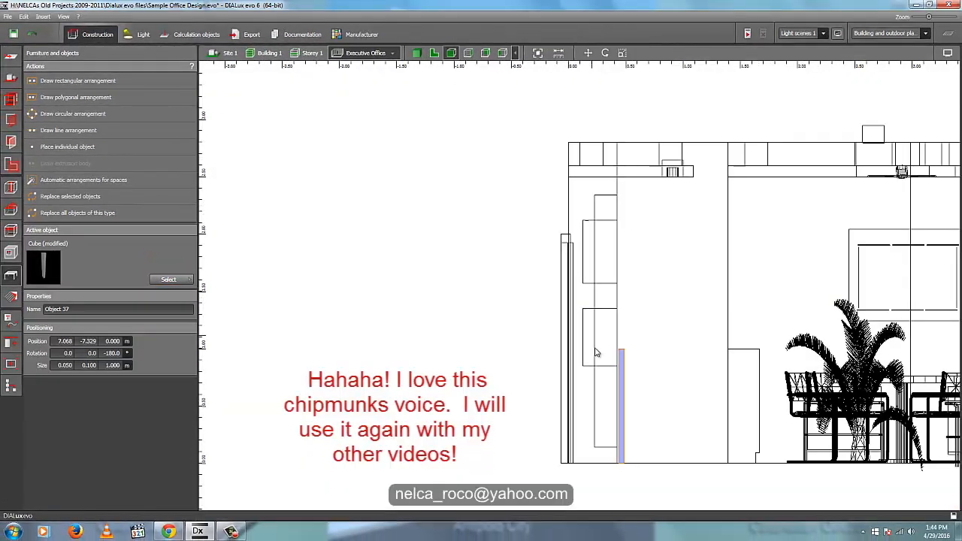
left_click(469, 55)
scroll(560, 426, "up", 2)
right_click(560, 321)
left_click(575, 348)
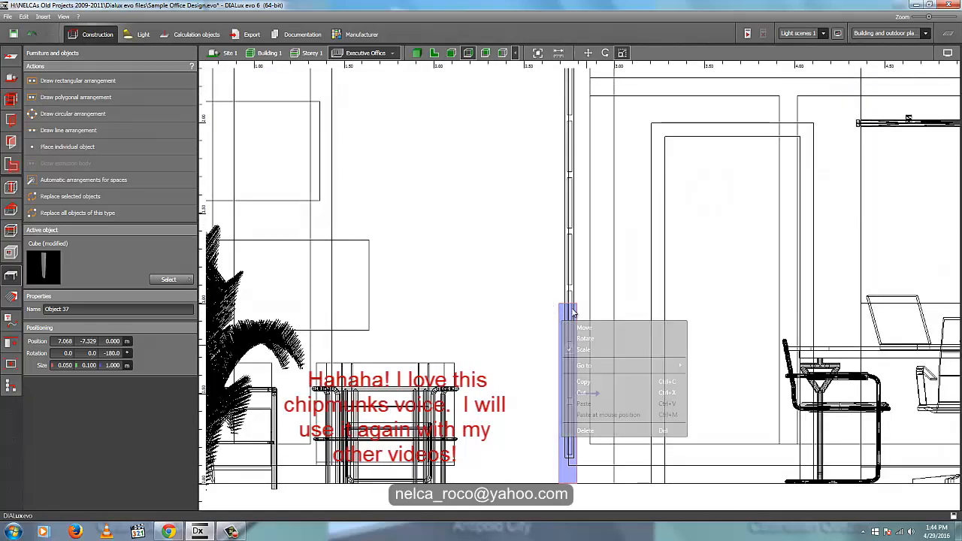
left_click_drag(573, 304, 579, 116)
middle_click_drag(579, 116, 593, 242)
scroll(584, 245, "up", 1)
left_click_drag(584, 245, 584, 186)
middle_click_drag(578, 507, 607, 279)
scroll(612, 406, "up", 1)
left_click_drag(612, 406, 617, 381)
- Scale the block's width in side view down to 0.061 m so it closely covers the LED line
scroll(615, 376, "up", 1)
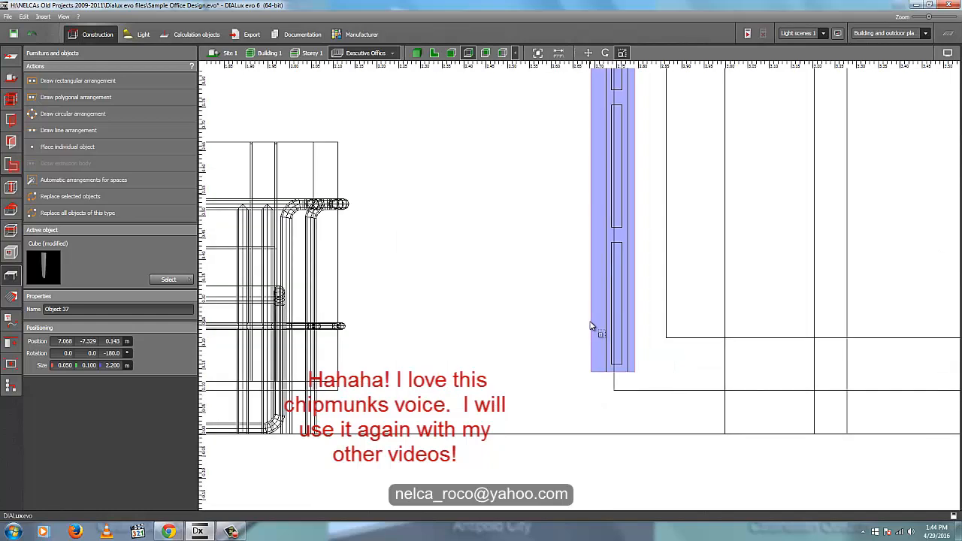
left_click_drag(605, 329, 633, 327)
scroll(632, 331, "up", 1)
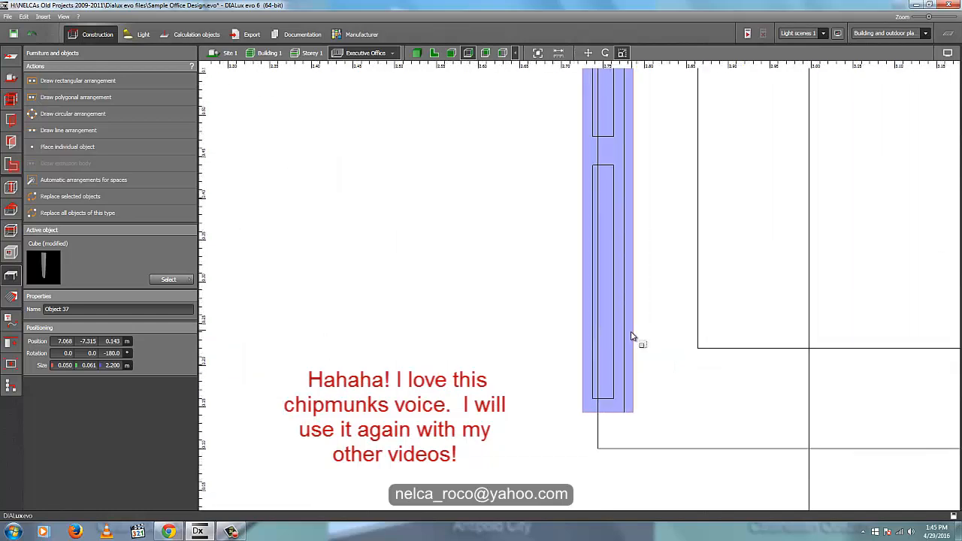
scroll(618, 392, "down", 2)
middle_click_drag(637, 404, 635, 505)
middle_click_drag(634, 94, 632, 294)
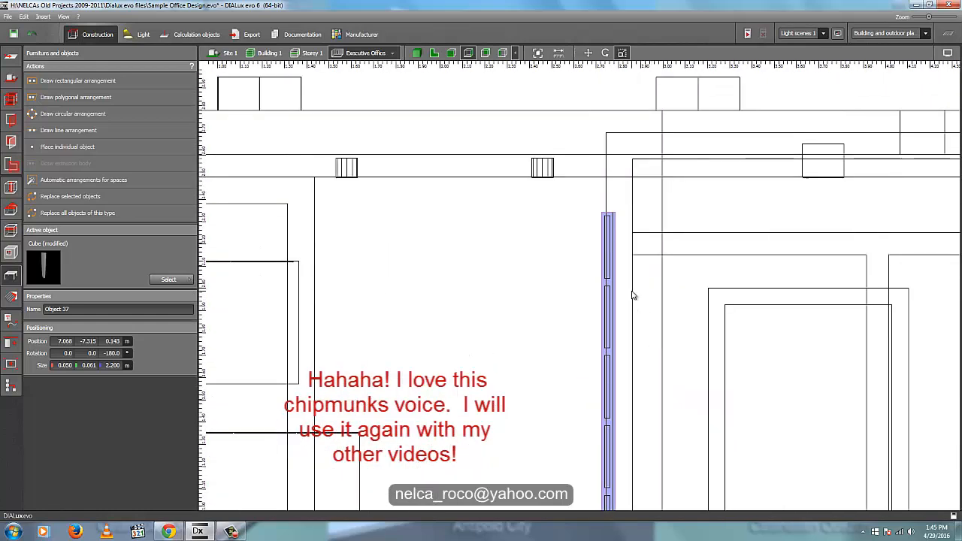
- Widen the vertical wall cutout in side view so its edge lines up with the covering block
left_click(10, 253)
left_click(612, 223)
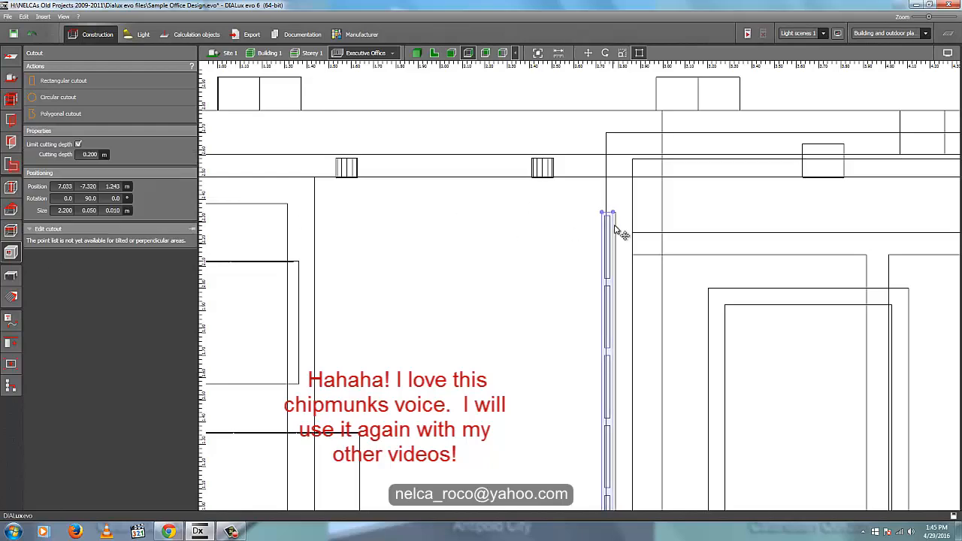
scroll(613, 228, "up", 7)
left_click_drag(614, 245, 622, 163)
scroll(652, 187, "down", 3)
middle_click_drag(638, 481, 647, 106)
middle_click_drag(635, 500, 644, 219)
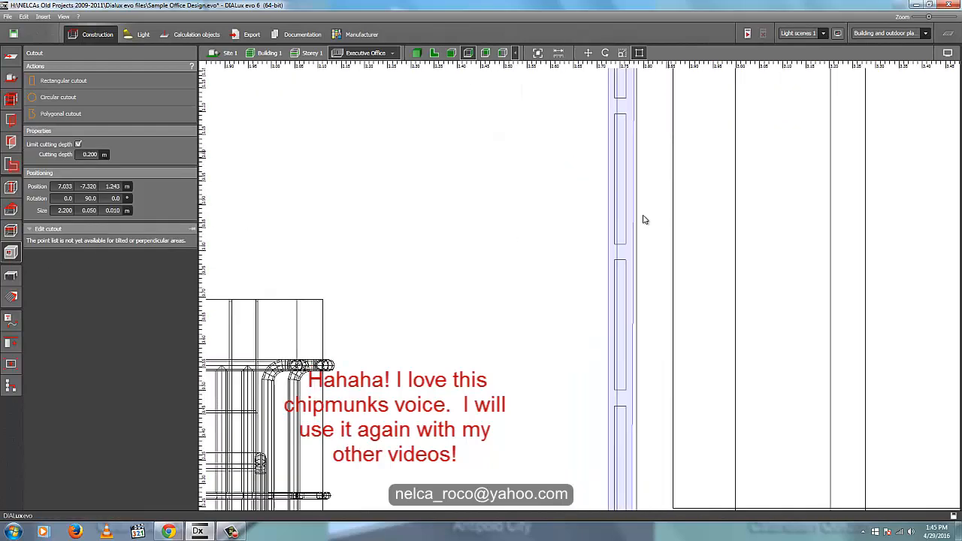
middle_click_drag(638, 428, 652, 217)
scroll(651, 341, "up", 4)
left_click_drag(641, 327, 649, 329)
scroll(649, 346, "down", 4)
left_click(617, 441)
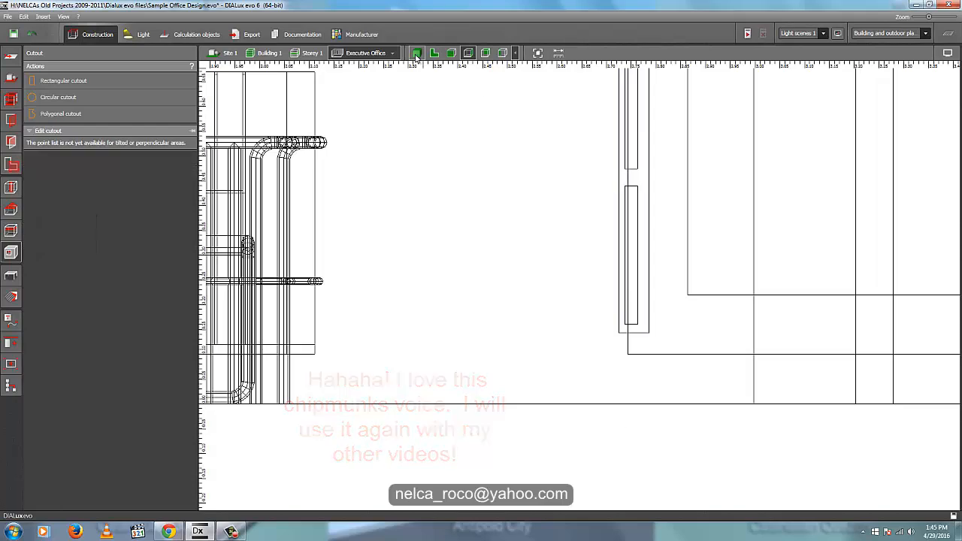
- Pick the DefaultTransparent material in the 3D view and apply it to the vertical block covering the cutout
left_click(417, 54)
right_click_drag(498, 235, 457, 198)
scroll(487, 359, "down", 8)
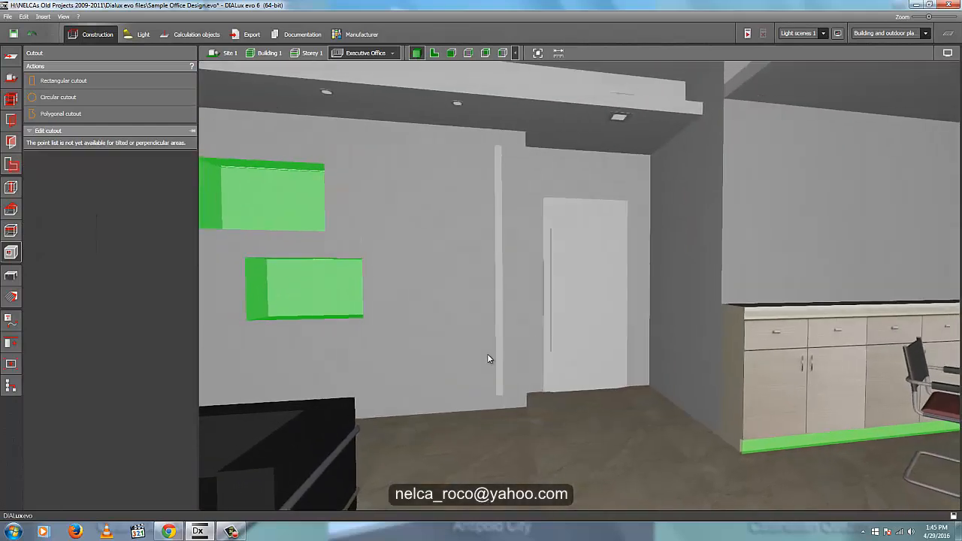
scroll(485, 370, "down", 10)
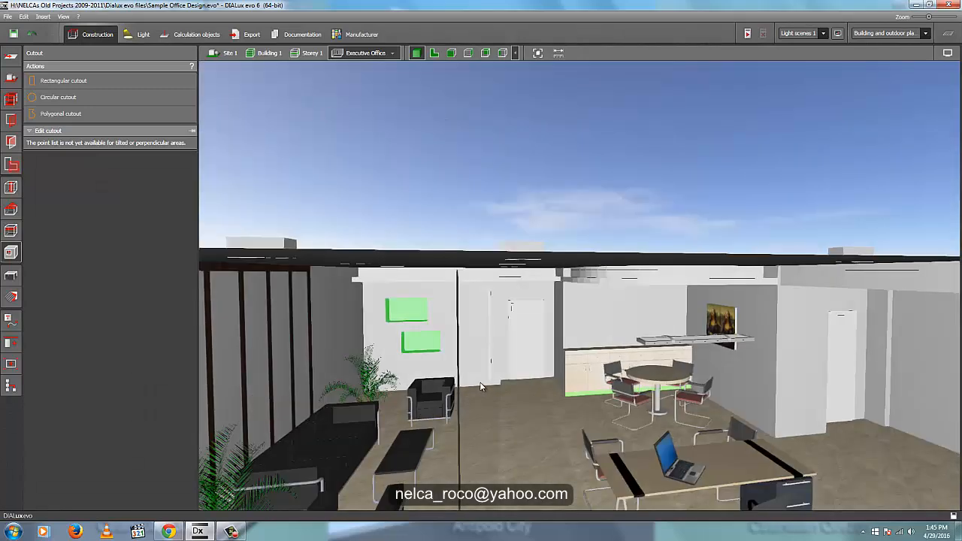
right_click_drag(421, 175, 590, 303)
scroll(590, 304, "up", 5)
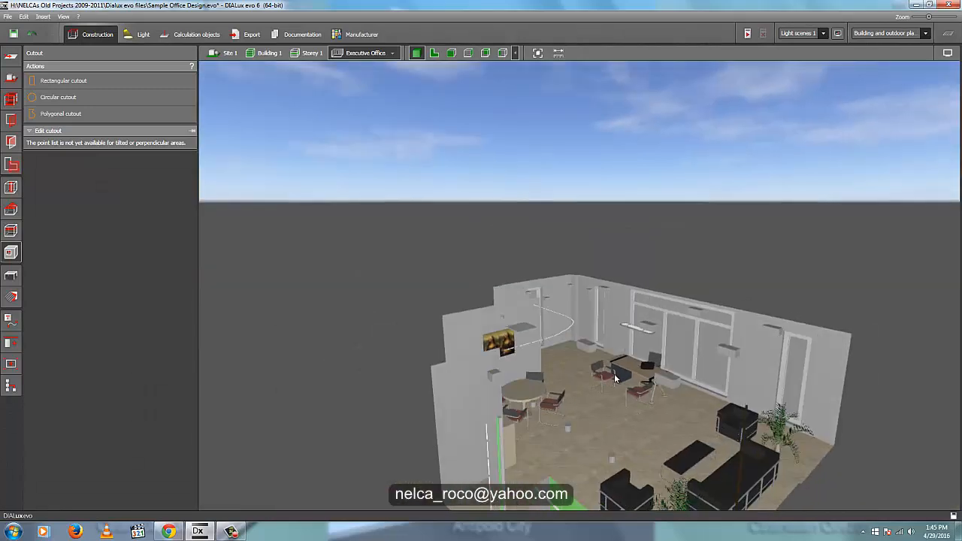
left_click(11, 296)
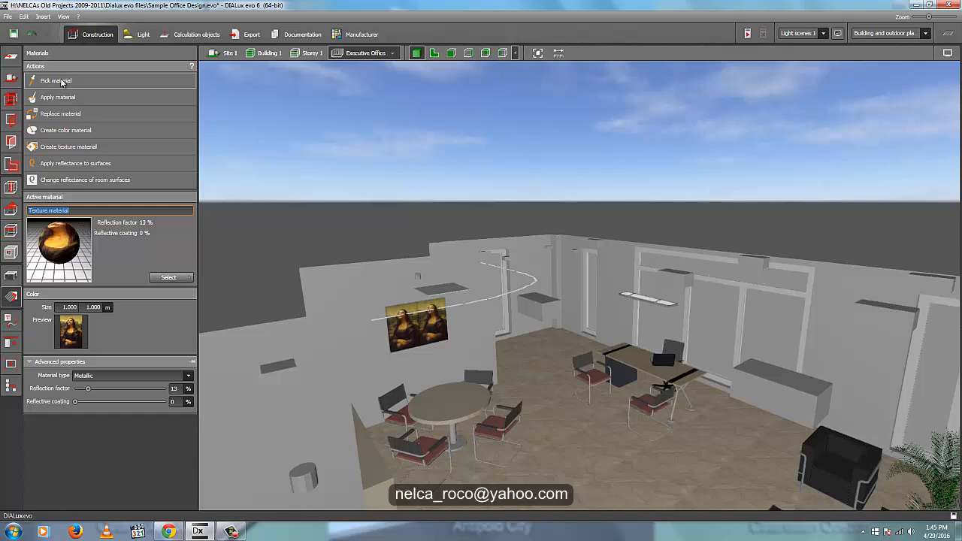
left_click(610, 330)
right_click_drag(493, 401, 454, 394)
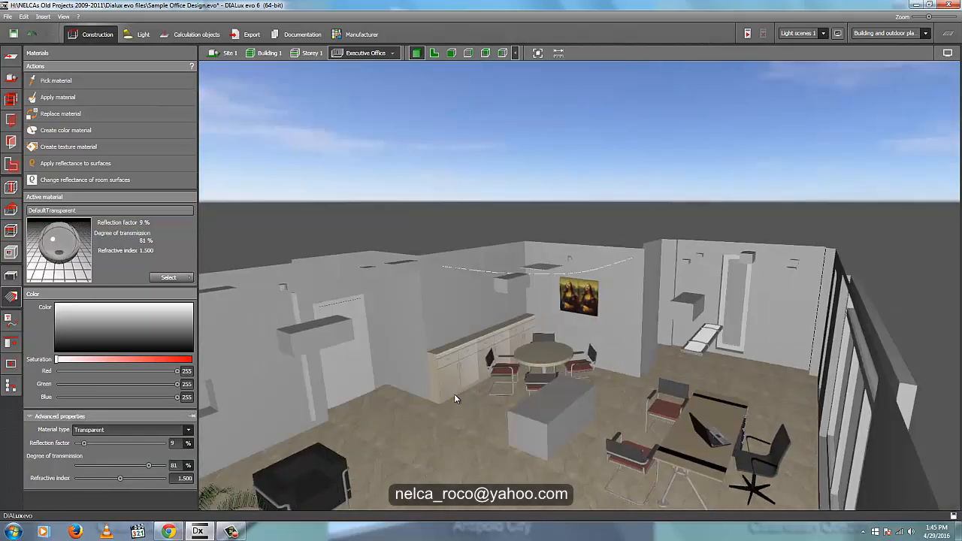
scroll(290, 353, "up", 8)
scroll(298, 342, "up", 3)
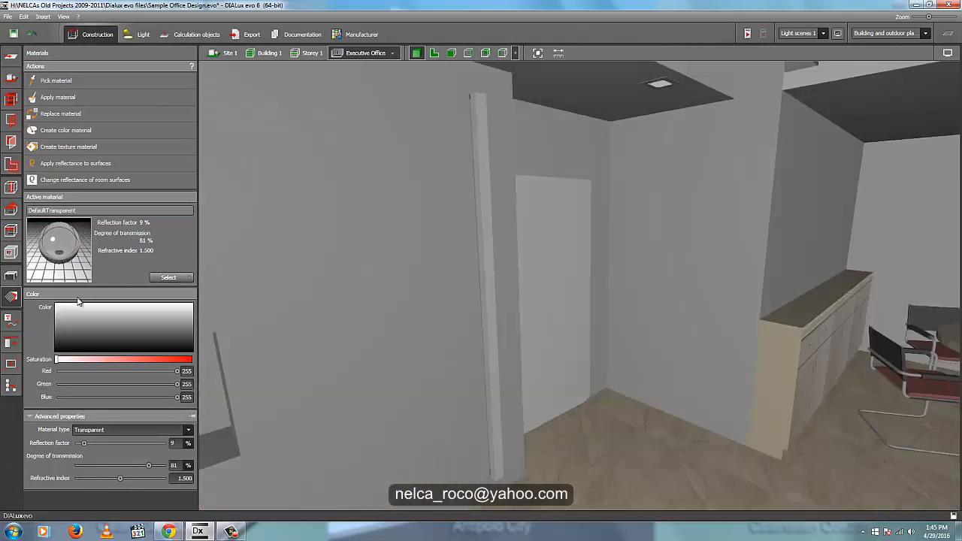
left_click(491, 287)
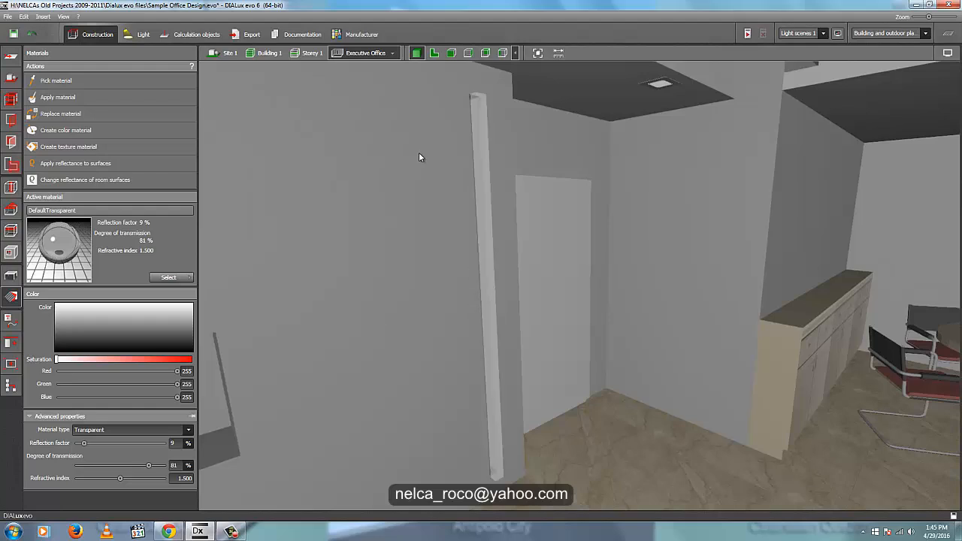
- Move the transparent block about 0.05 m further away from the wall in the floor plan view
left_click(434, 54)
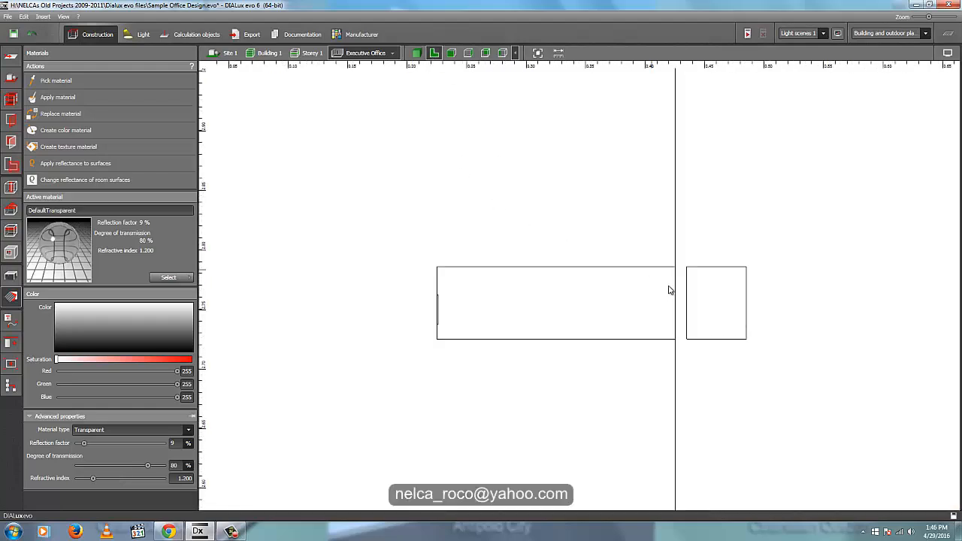
scroll(670, 290, "up", 2)
left_click(415, 53)
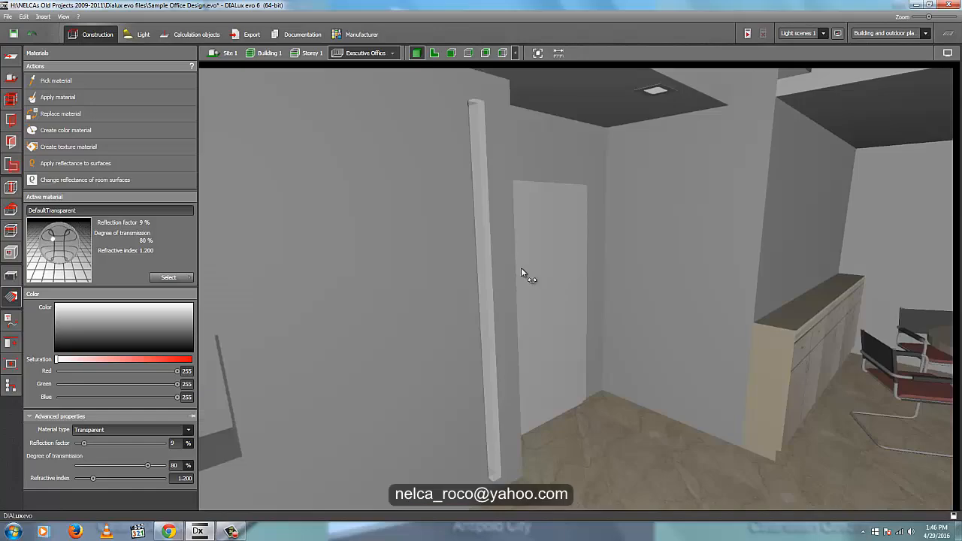
scroll(364, 370, "down", 3)
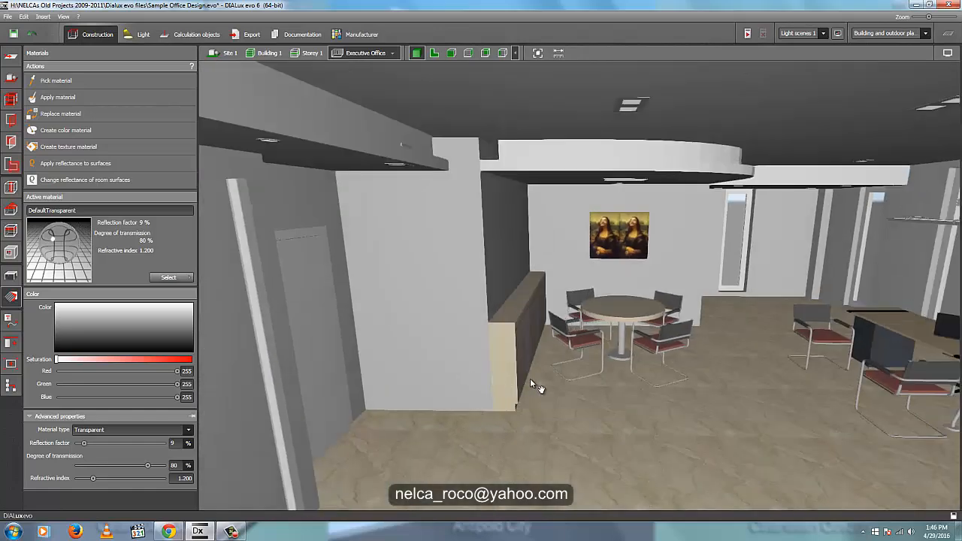
middle_click_drag(530, 378, 594, 384)
scroll(274, 259, "up", 2)
left_click(331, 1)
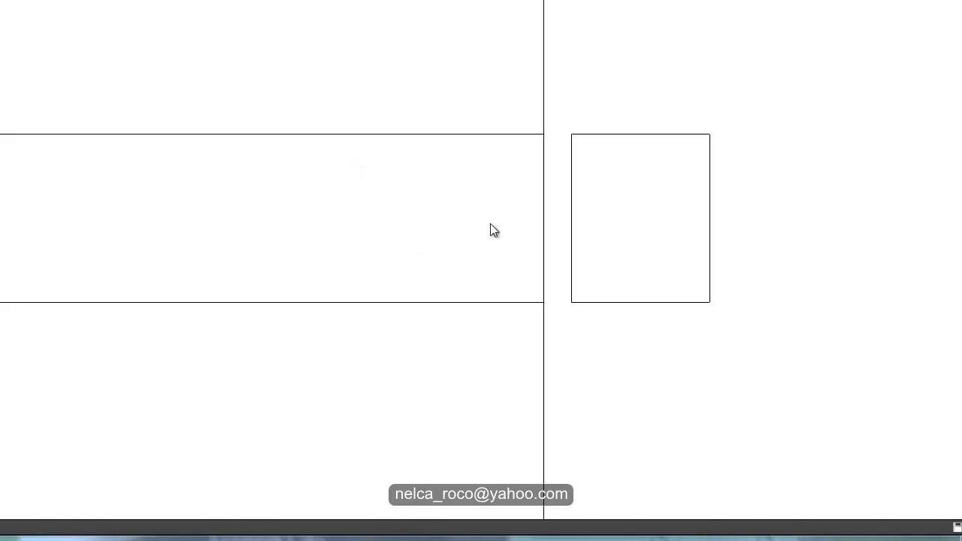
left_click(628, 206)
right_click(628, 206)
left_click(653, 215)
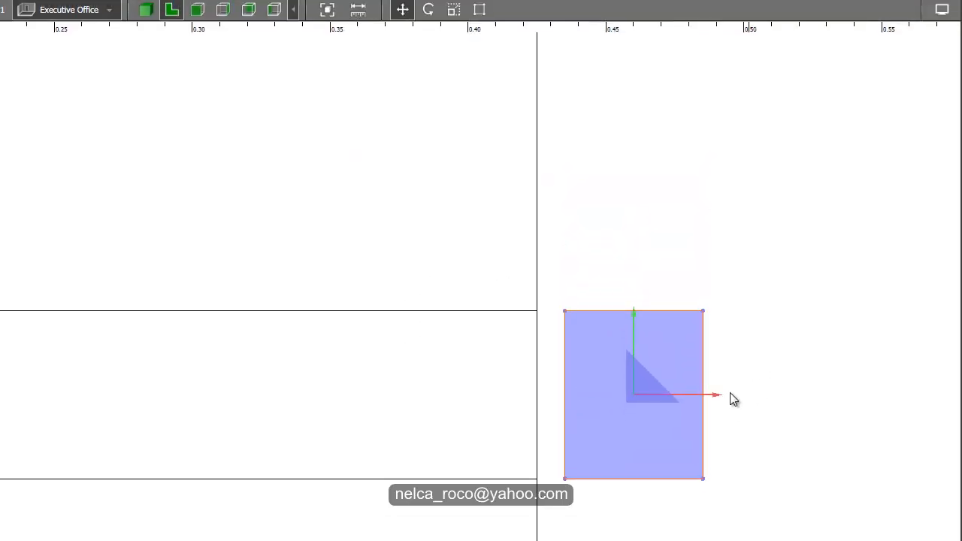
left_click_drag(730, 394, 870, 394)
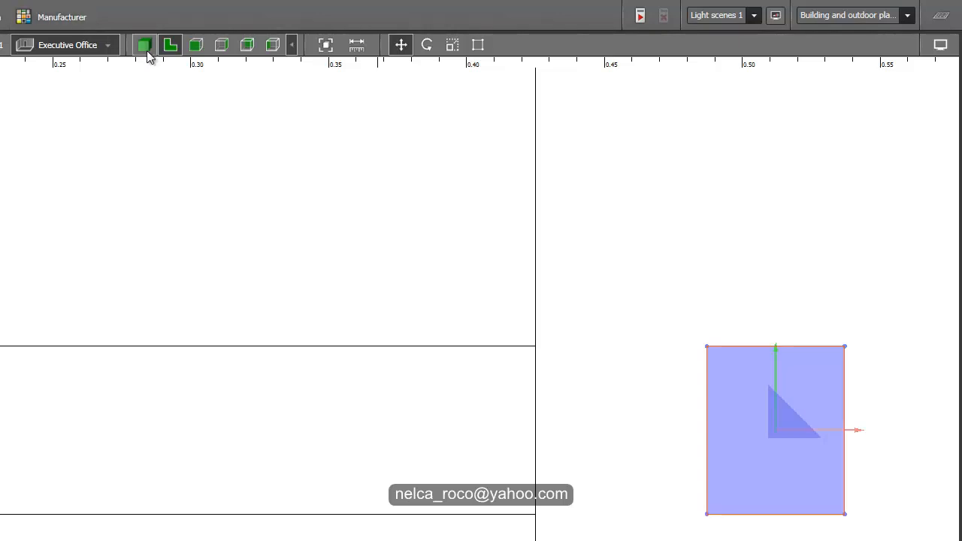
- Shift the transparent block about another 0.10 m out from the wall in plan view to uncover the vertical cutout
left_click(145, 45)
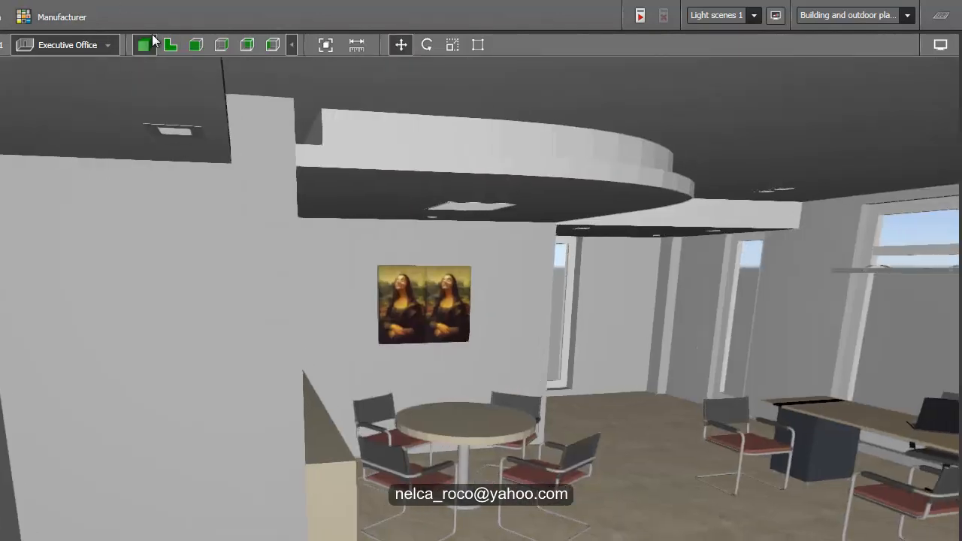
left_click(170, 45)
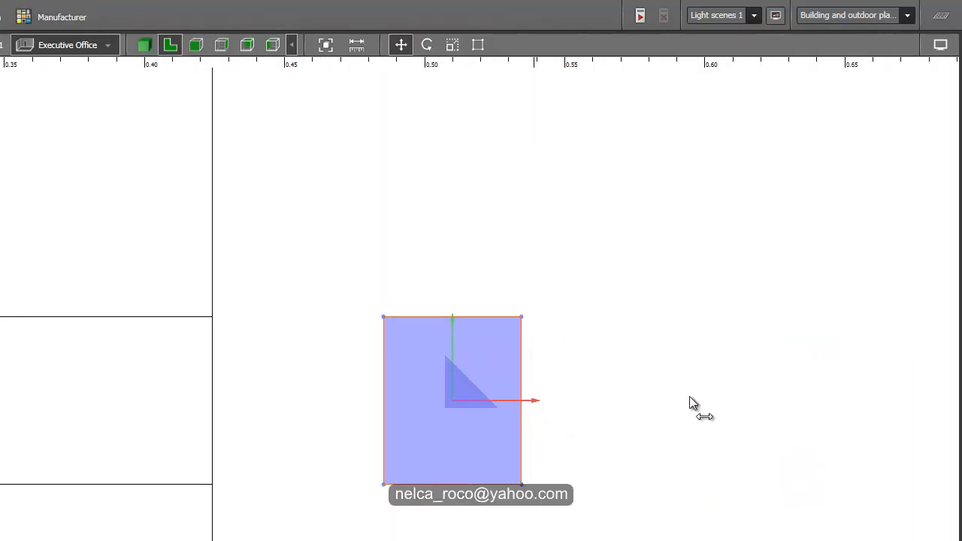
left_click_drag(690, 398, 777, 404)
left_click(145, 45)
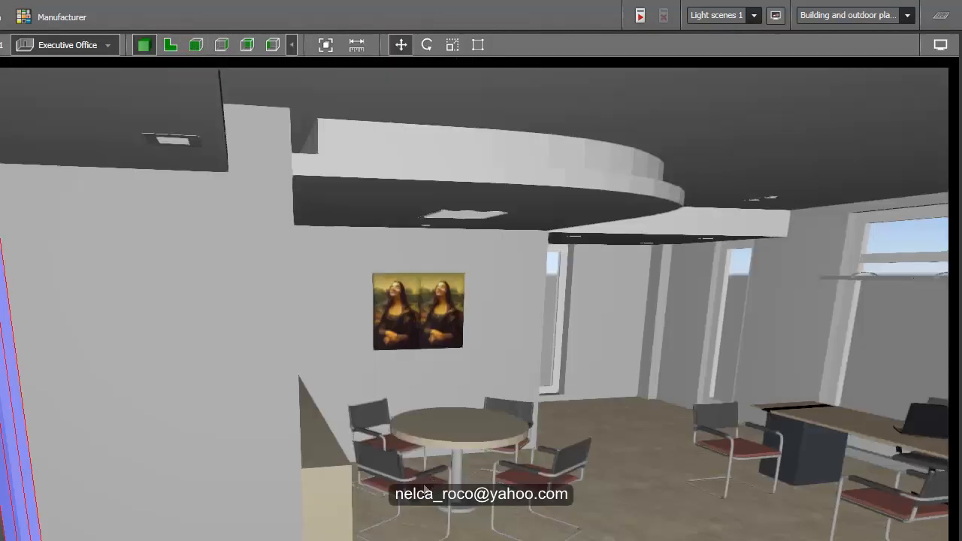
- Examine the uncovered vertical wall cutout and the transparent block in front of it in the 3D view
left_click(142, 35)
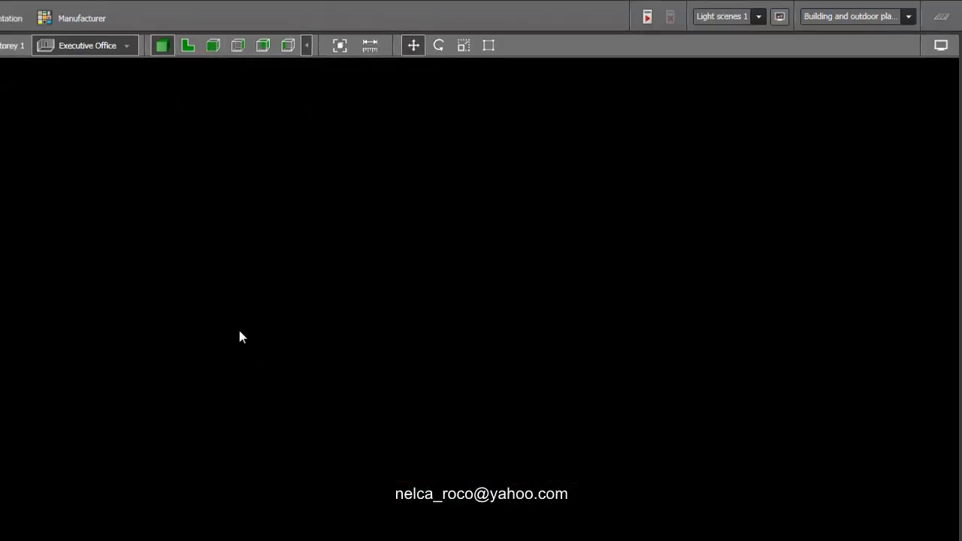
middle_click_drag(563, 379, 752, 376)
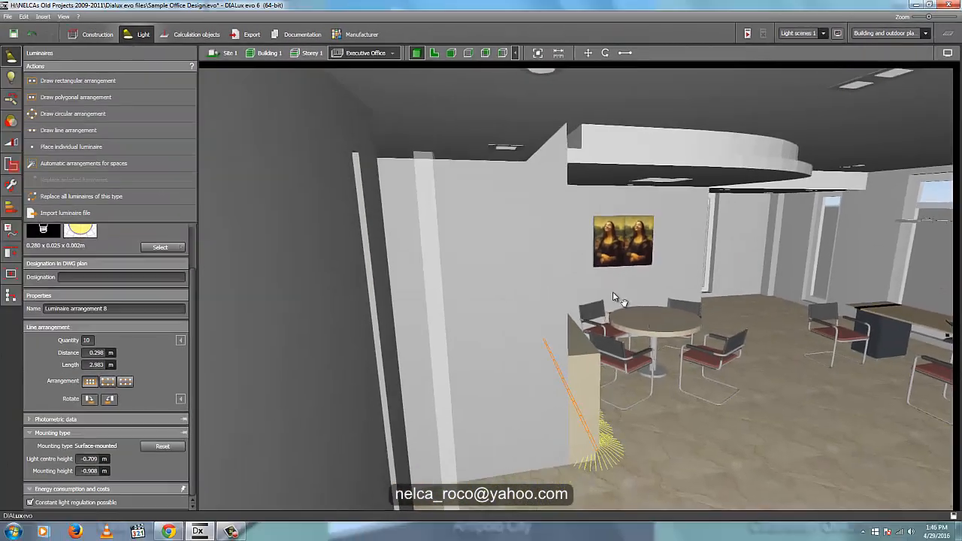
middle_click_drag(612, 292, 716, 348)
scroll(530, 302, "up", 1)
right_click_drag(479, 277, 552, 282)
middle_click_drag(783, 307, 815, 278)
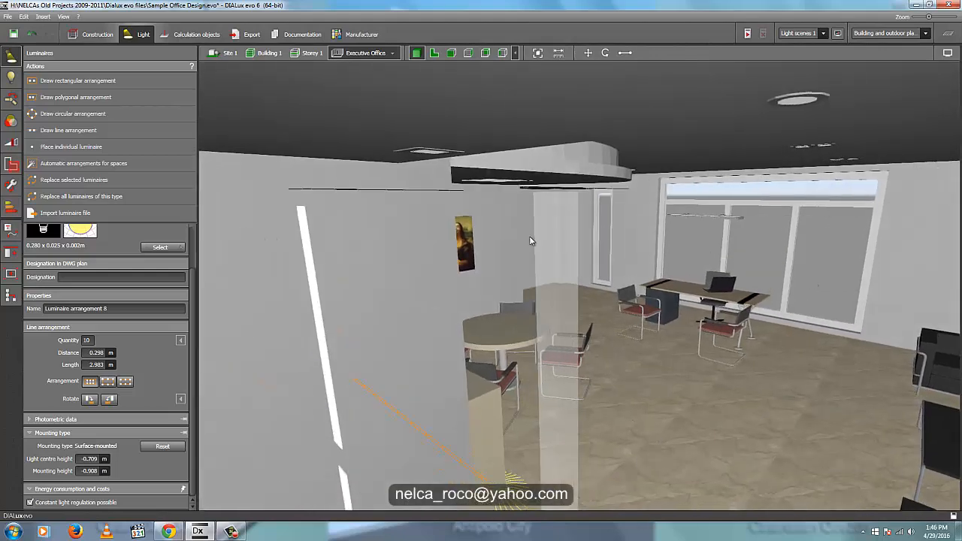
scroll(485, 232, "up", 2)
scroll(426, 209, "up", 3)
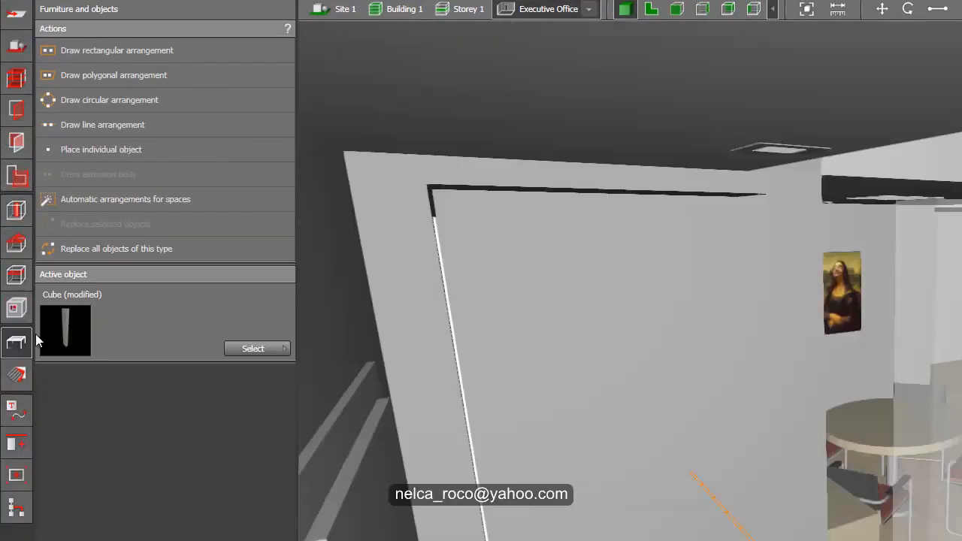
- Pick the DefaultWallMaterial from the wall surface and apply it to the side face of the transparent block
left_click(24, 375)
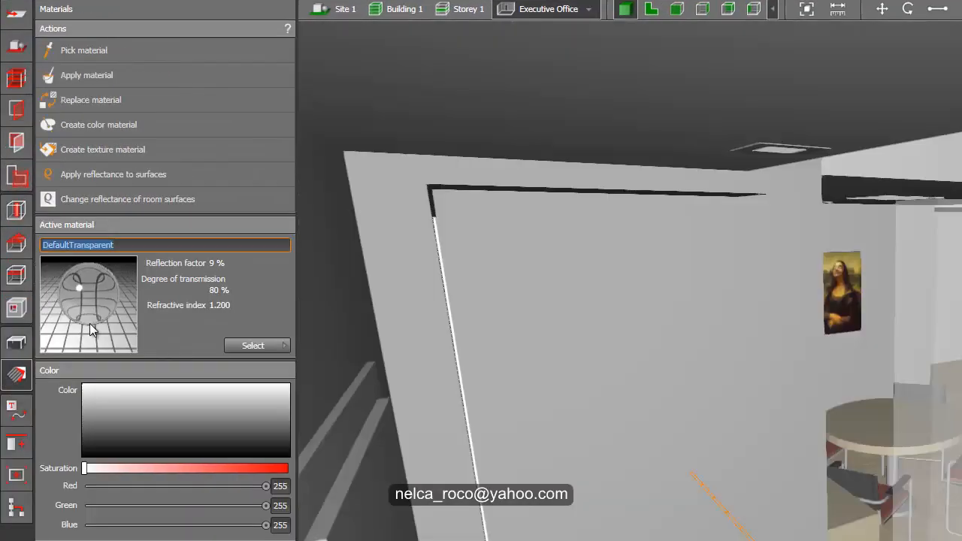
left_click(147, 396)
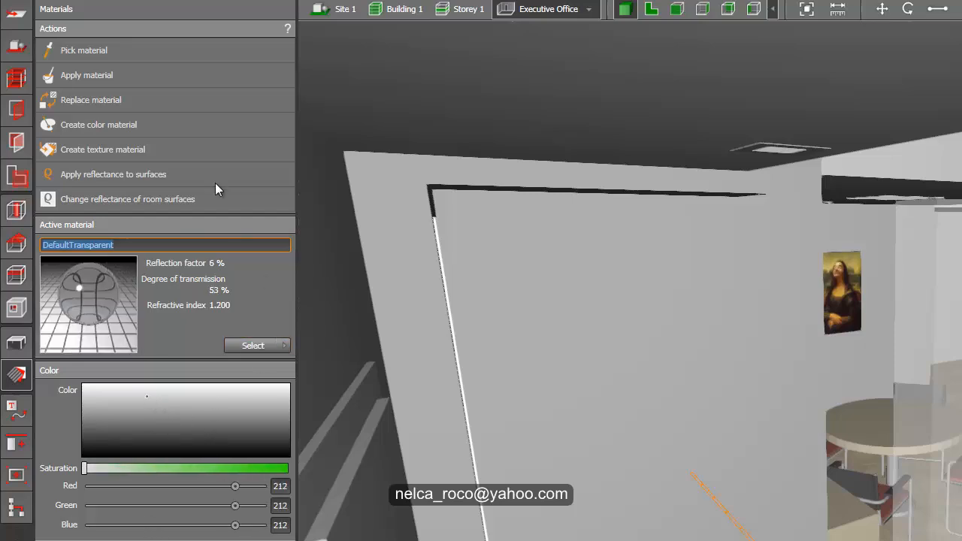
left_click(119, 50)
left_click(579, 244)
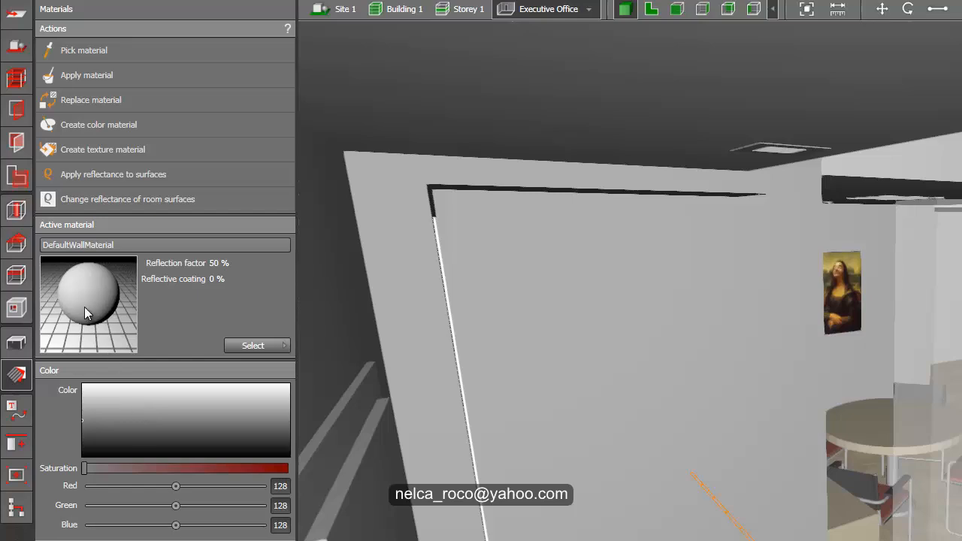
left_click(85, 73)
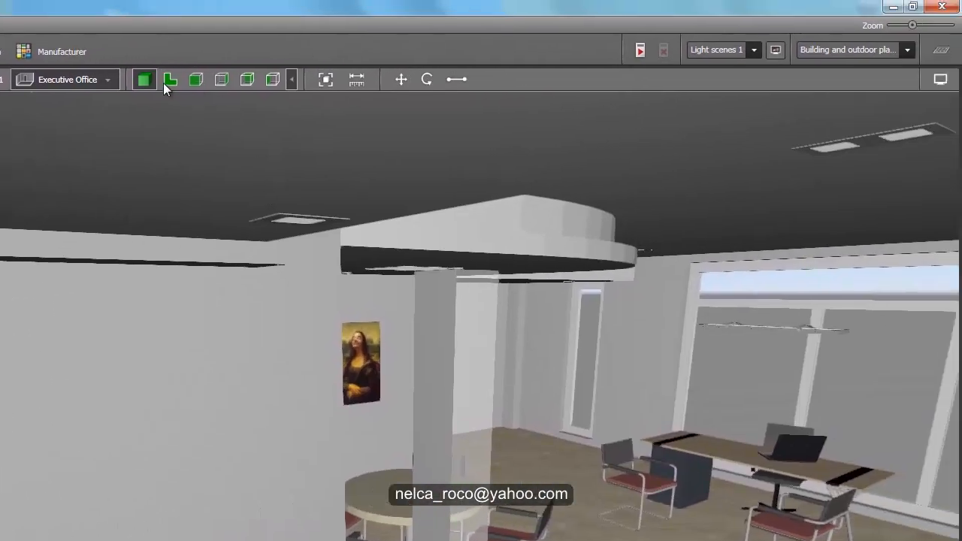
- Scale the block's depth in plan view down to about 0.024 m, keeping its width along the wall
left_click(163, 83)
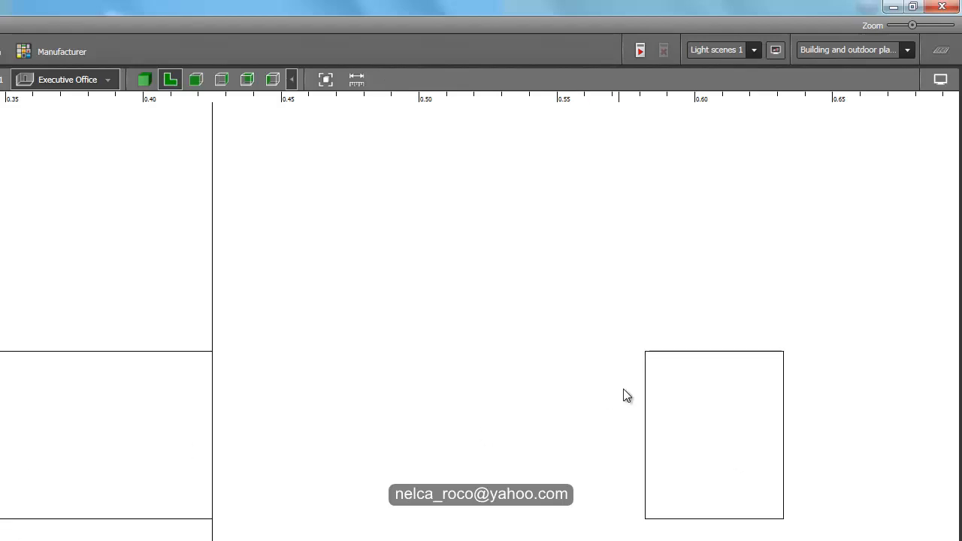
right_click(721, 433)
left_click(755, 477)
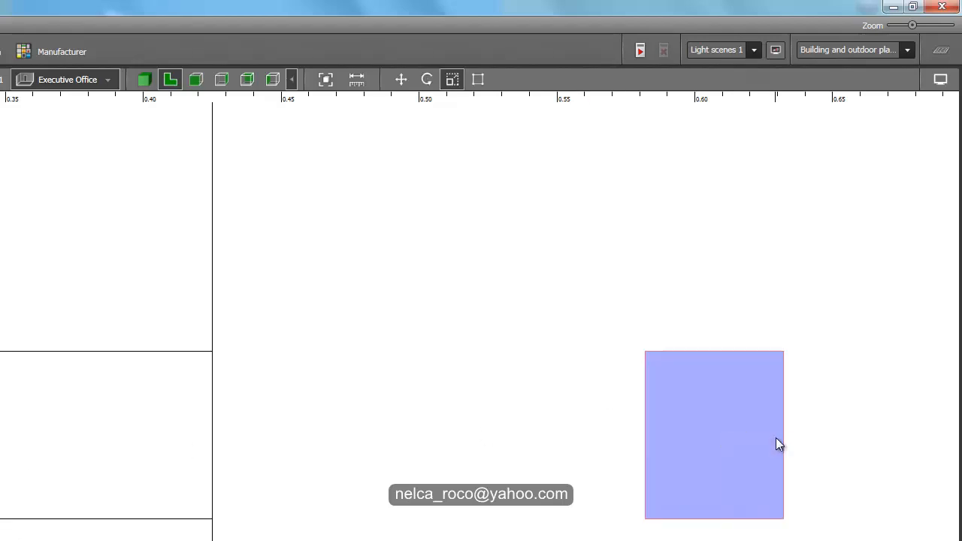
left_click_drag(776, 437, 727, 474)
- Move the thinned block in plan view into the wall cutout so its outer face sits flush with the wall
right_click(684, 449)
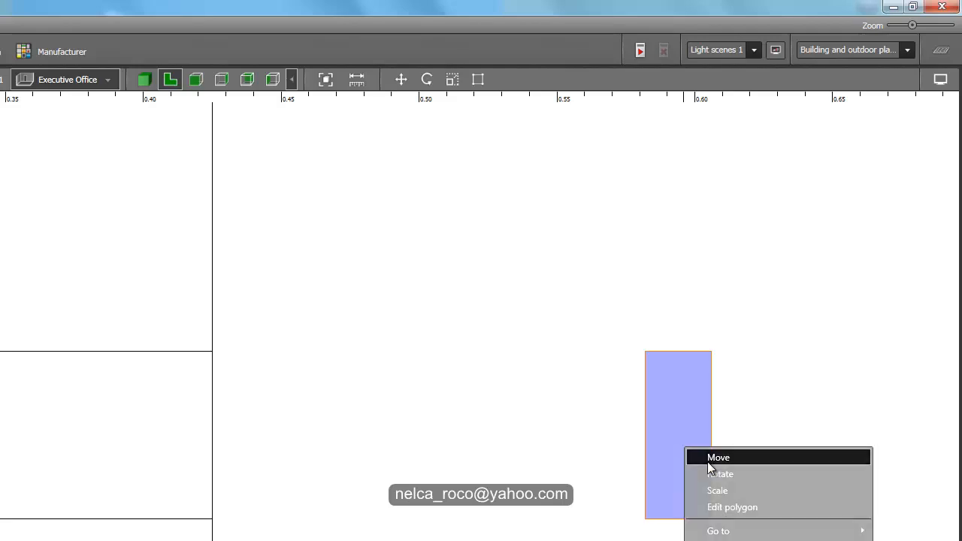
left_click(711, 457)
left_click_drag(744, 437, 255, 423)
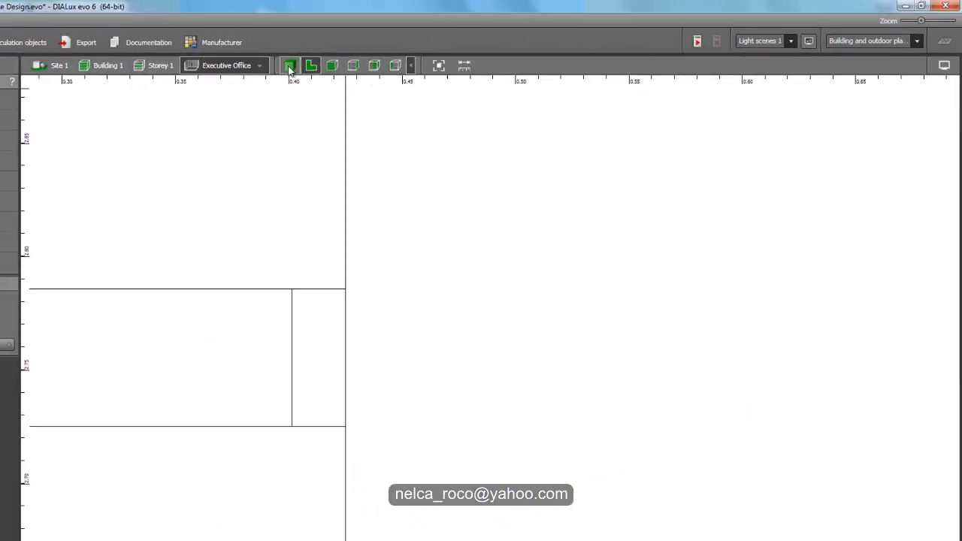
- Show the saved Executive Office view in 3D and turn towards the door wall to examine the covered vertical cutout
left_click(151, 77)
left_click(481, 51)
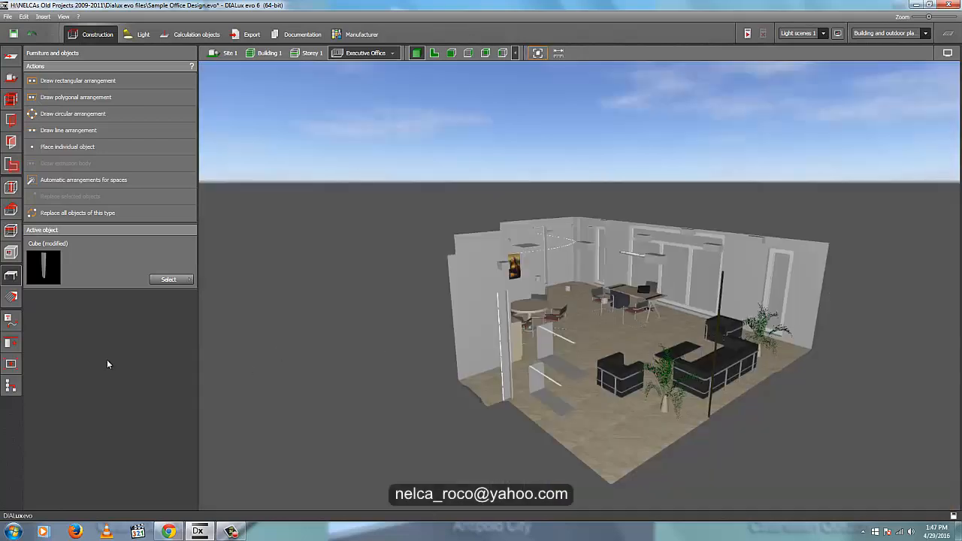
left_click(11, 364)
double_click(111, 299)
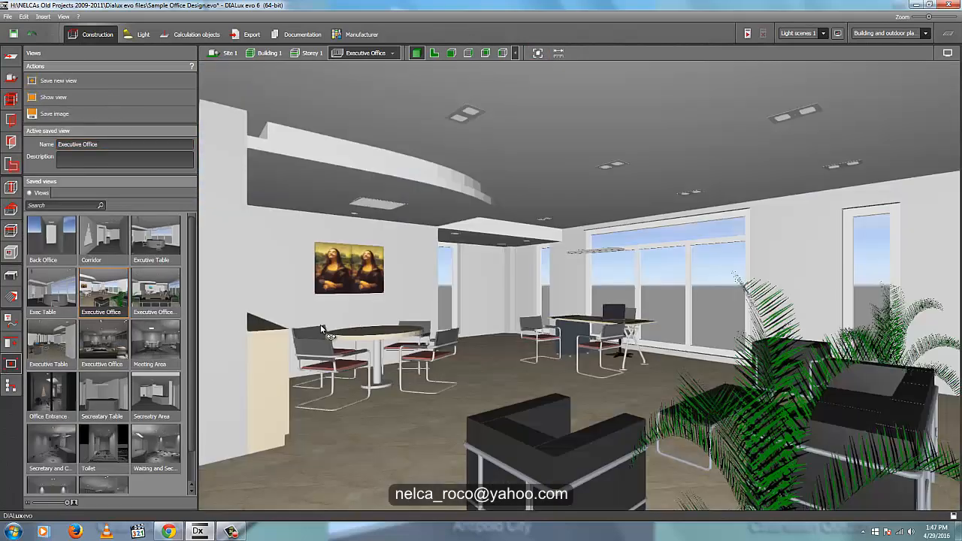
right_click_drag(321, 328, 540, 317)
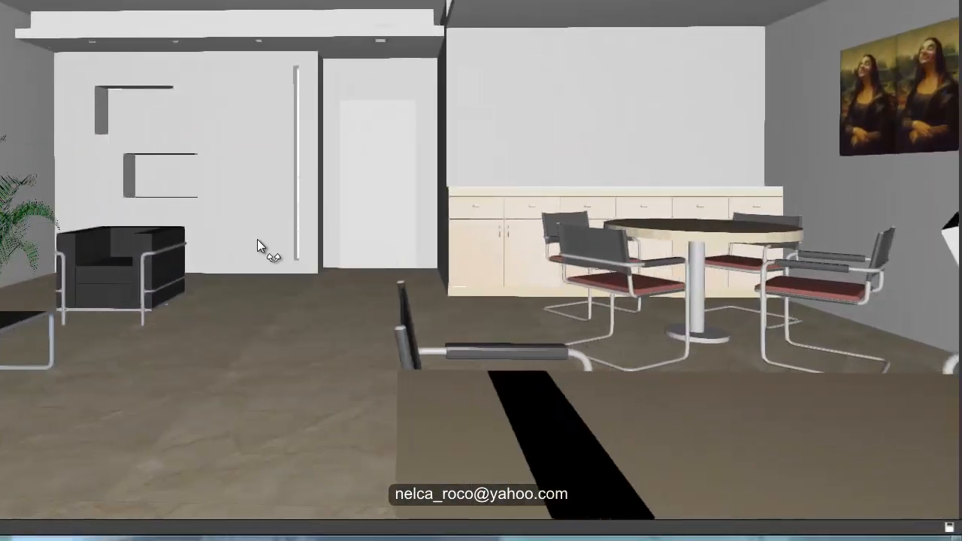
right_click_drag(258, 239, 256, 236)
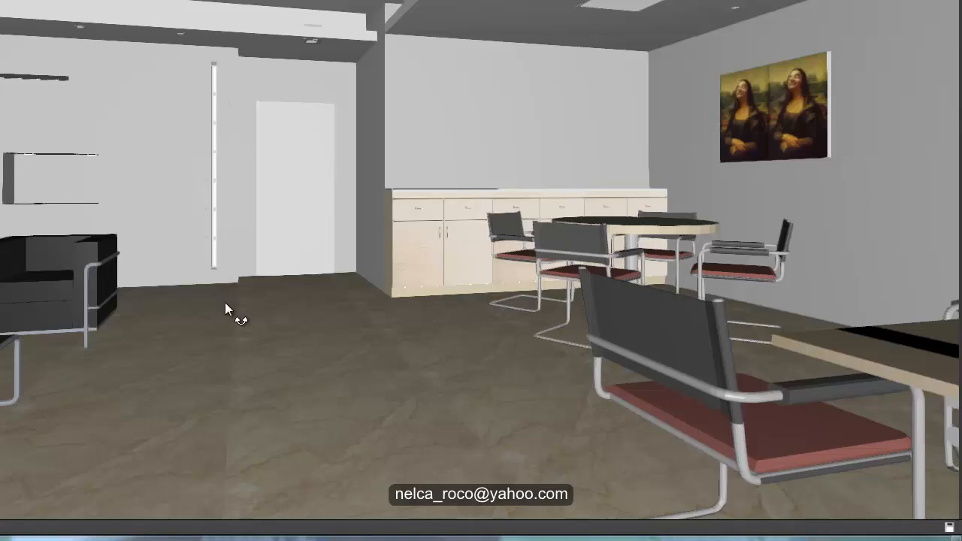
mouse_move(225, 302)
left_mouse_down()
mouse_move(247, 306)
mouse_move(237, 303)
left_mouse_up()
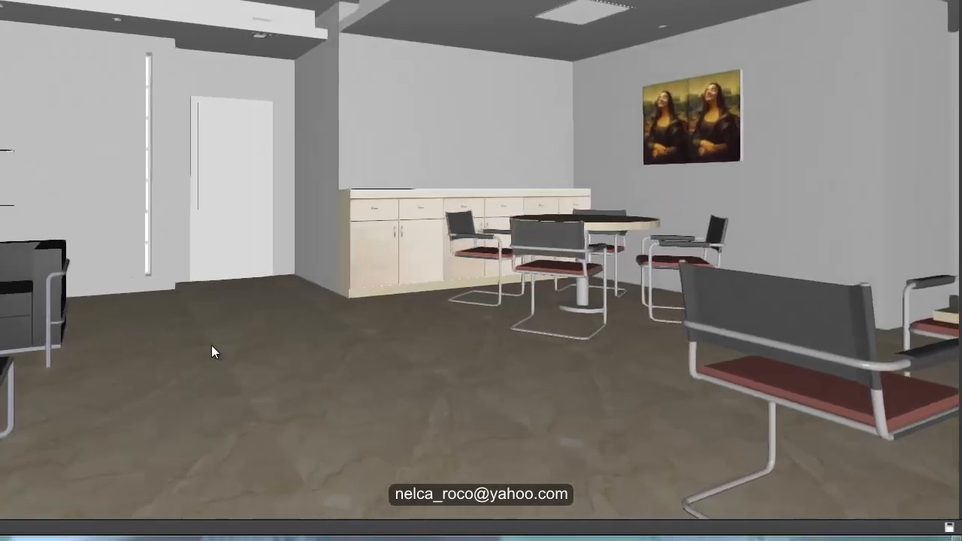
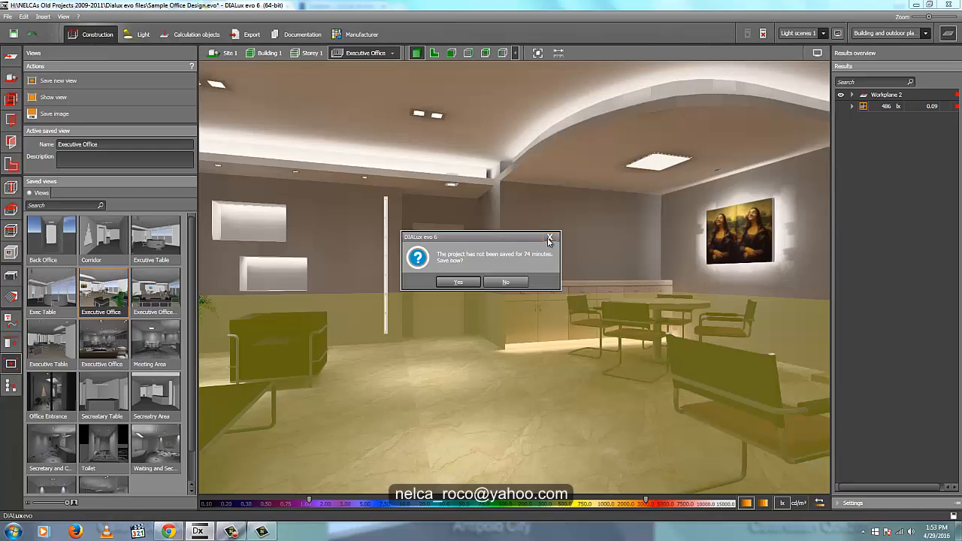
- Dismiss the save reminder and hide the workplane overlay together with the results overview
left_click(549, 236)
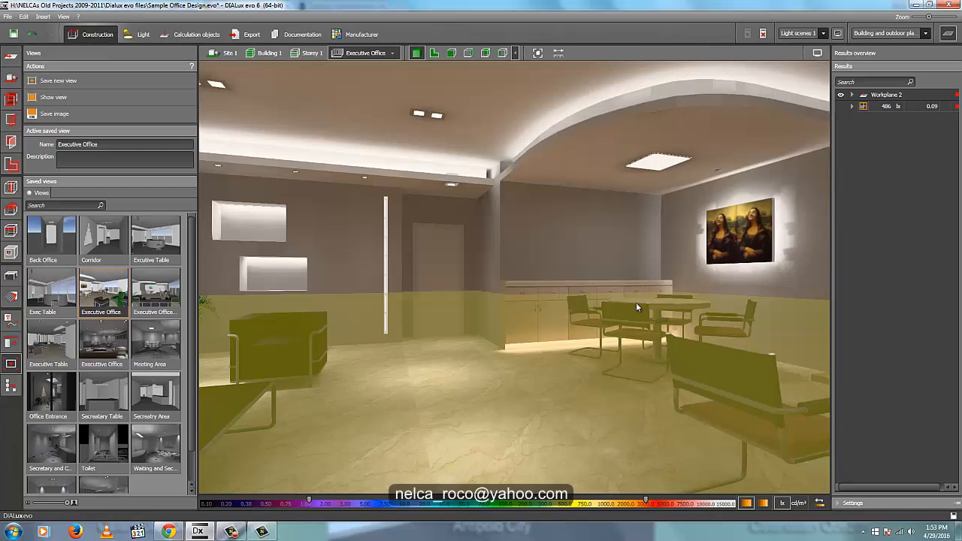
left_click(948, 34)
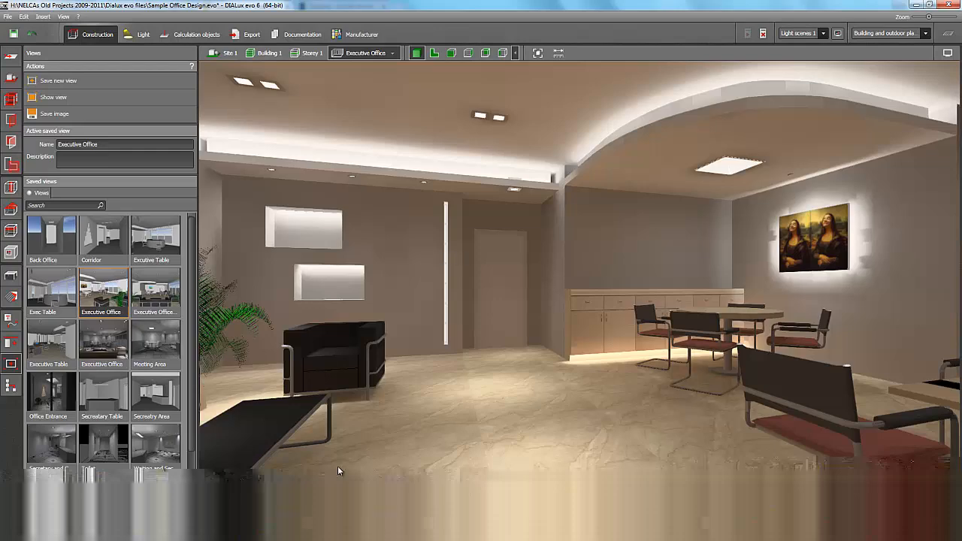
- Examine the cove lighting on the straight and curved ceiling edges across the executive office in 3D
mouse_move(350, 325)
right_mouse_down()
mouse_move(331, 319)
mouse_move(348, 324)
right_mouse_up()
right_click_drag(463, 346, 431, 387)
scroll(460, 367, "up", 2)
scroll(431, 387, "down", 2)
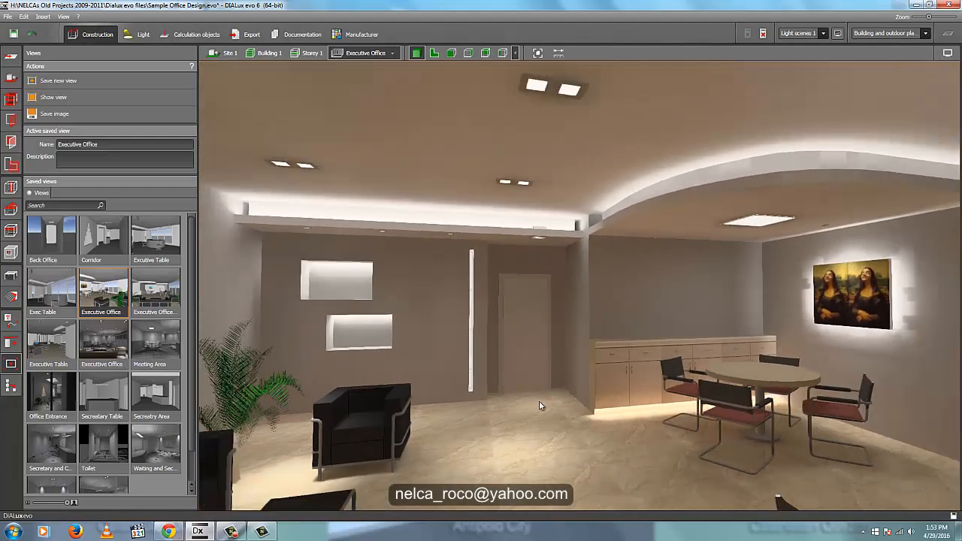
right_click_drag(539, 401, 537, 404)
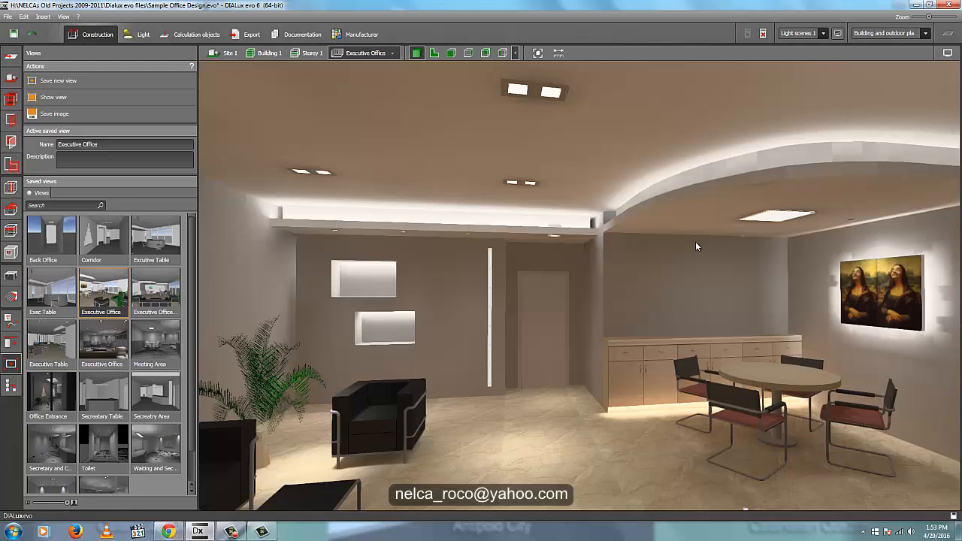
right_click_drag(635, 280, 598, 211)
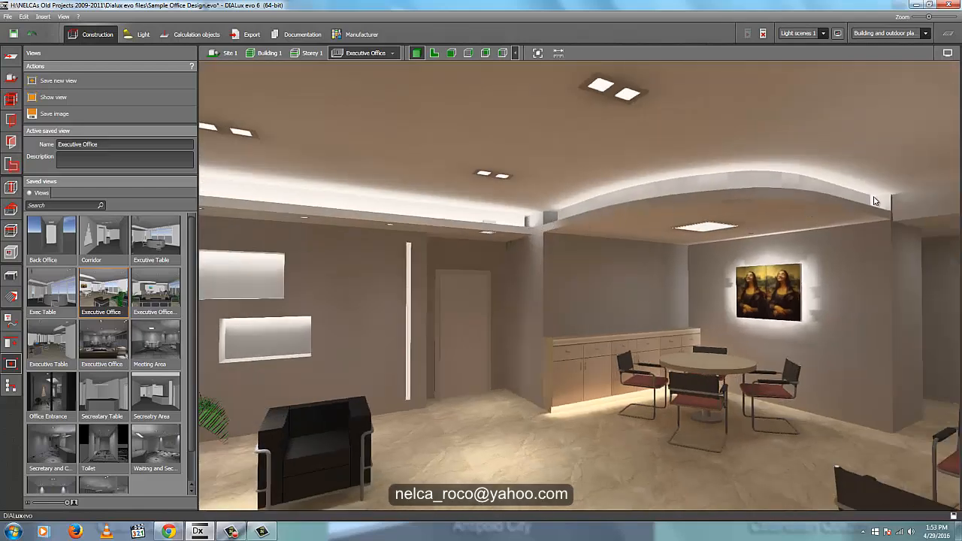
right_click_drag(763, 333, 589, 339)
right_click_drag(747, 334, 537, 343)
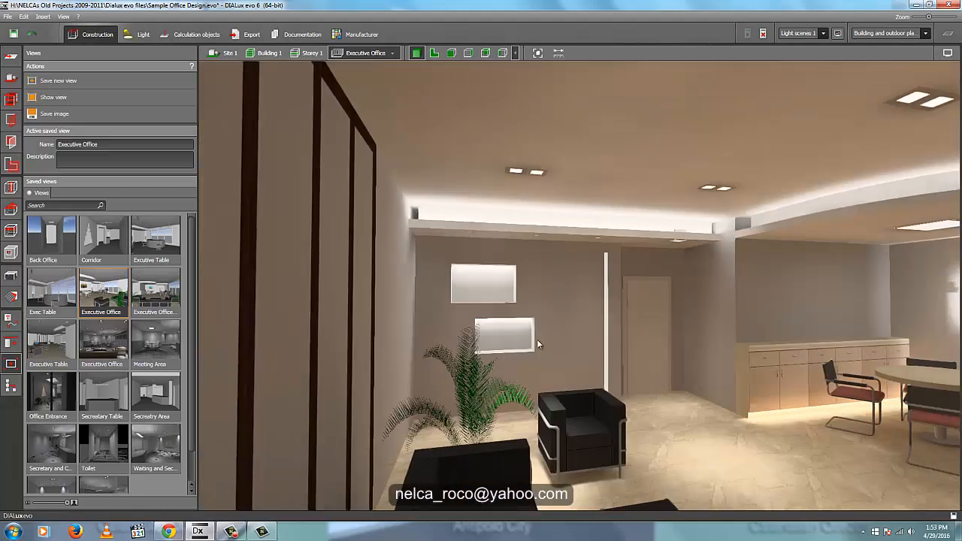
scroll(536, 340, "up", 5)
- Inspect the two illuminated rectangular niches and the covered vertical light cutout on the door wall up close
right_click_drag(414, 258, 364, 243)
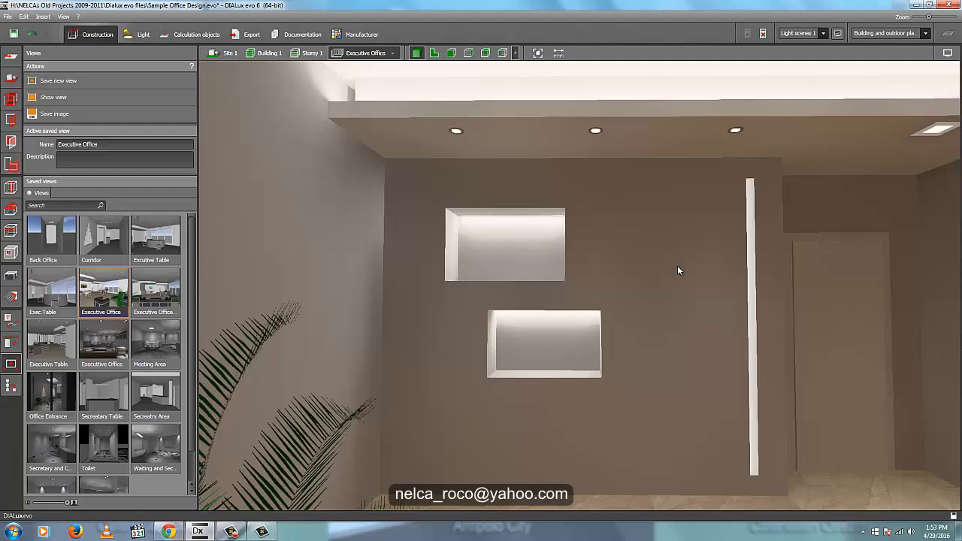
middle_click_drag(583, 248, 536, 234)
scroll(654, 308, "down", 1)
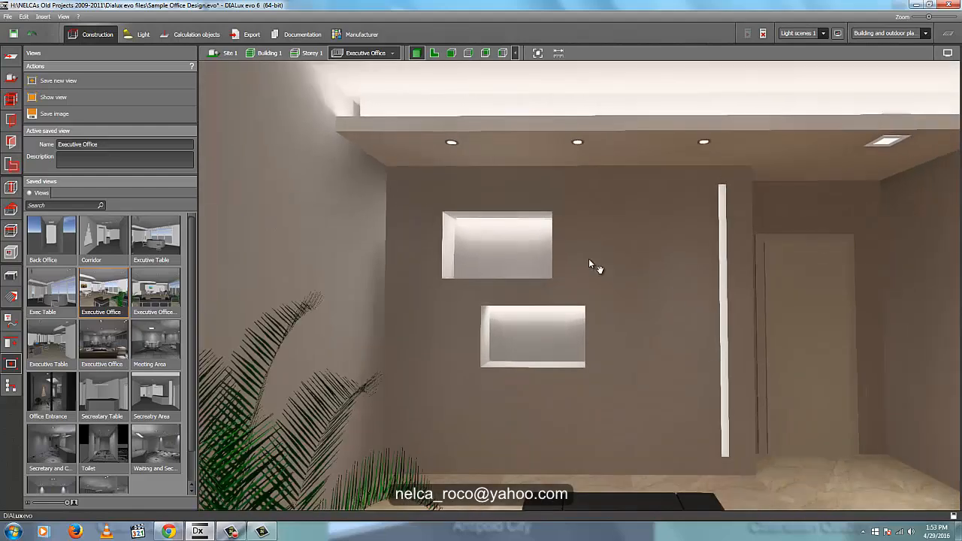
middle_click_drag(588, 258, 427, 249)
right_click_drag(677, 359, 549, 358)
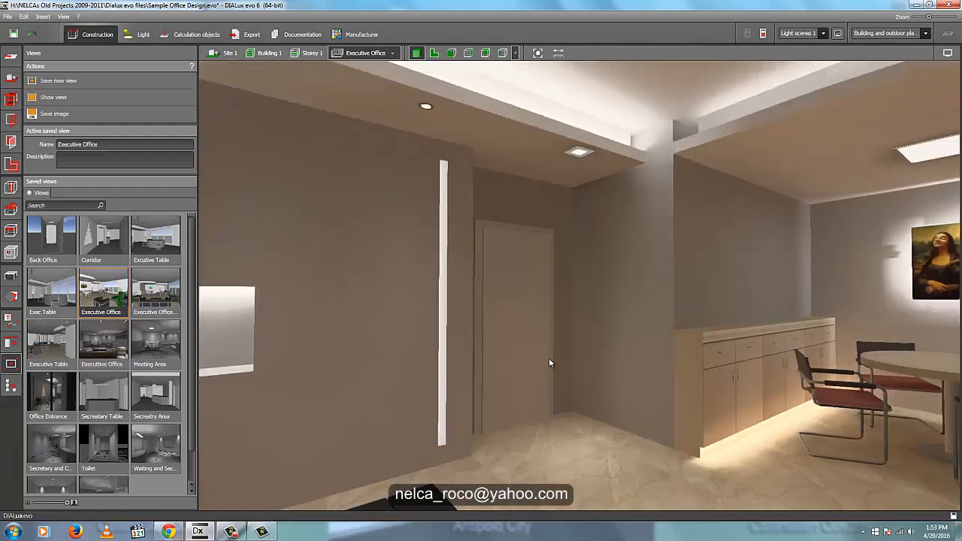
scroll(548, 359, "up", 1)
scroll(534, 363, "down", 1)
right_click_drag(425, 400, 552, 400)
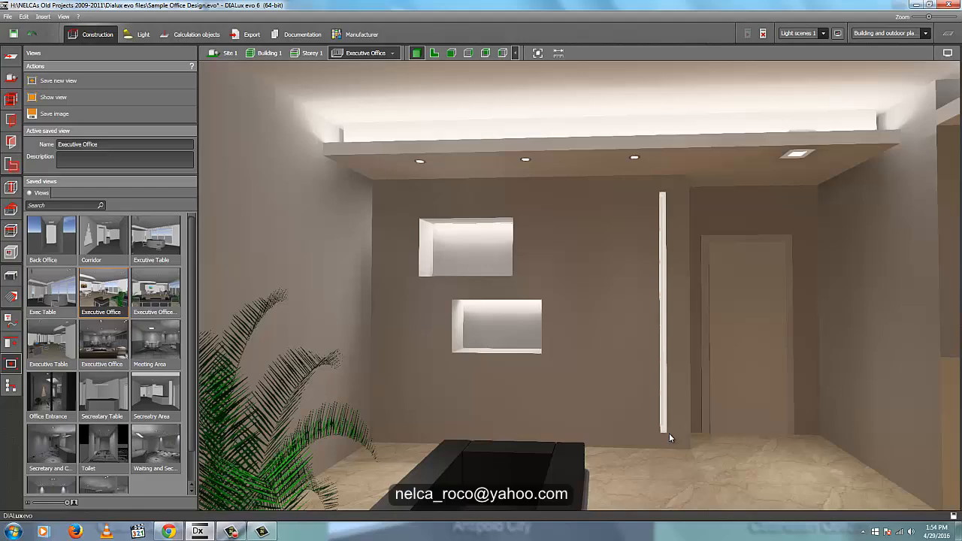
right_click_drag(669, 433, 590, 360)
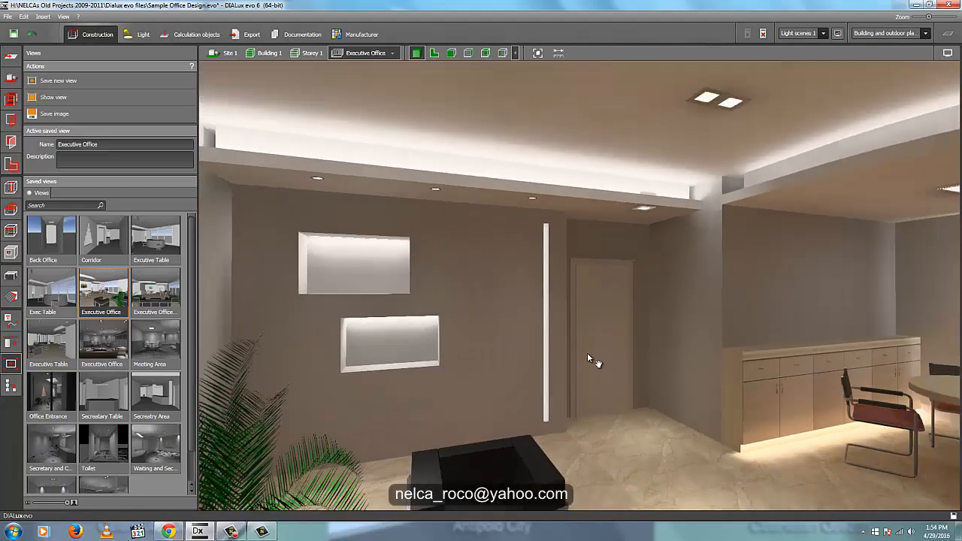
- Inspect the LED strip glow beneath the cabinet and the lighting around the round meeting table
middle_click_drag(589, 358, 425, 284)
scroll(705, 393, "up", 3)
middle_click_drag(706, 392, 680, 297)
scroll(684, 380, "up", 1)
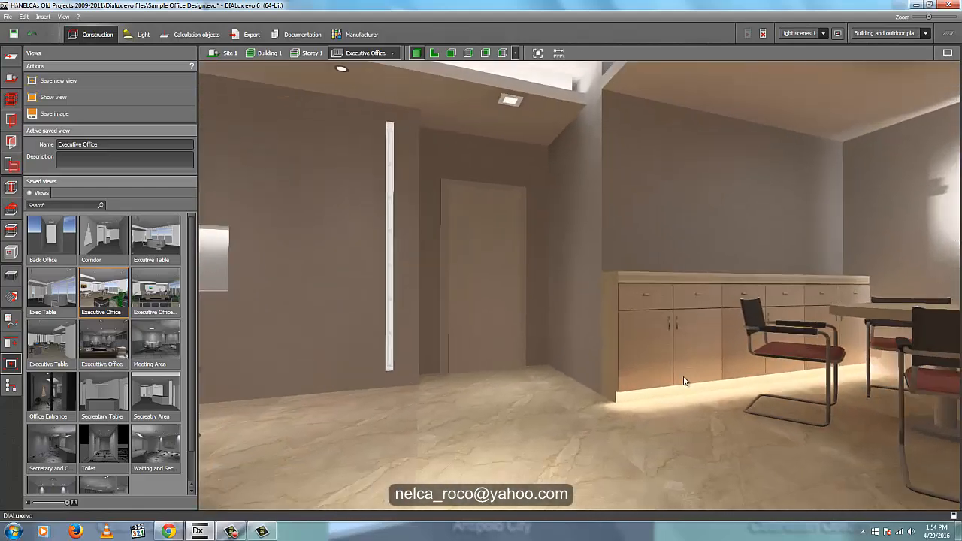
scroll(684, 380, "up", 3)
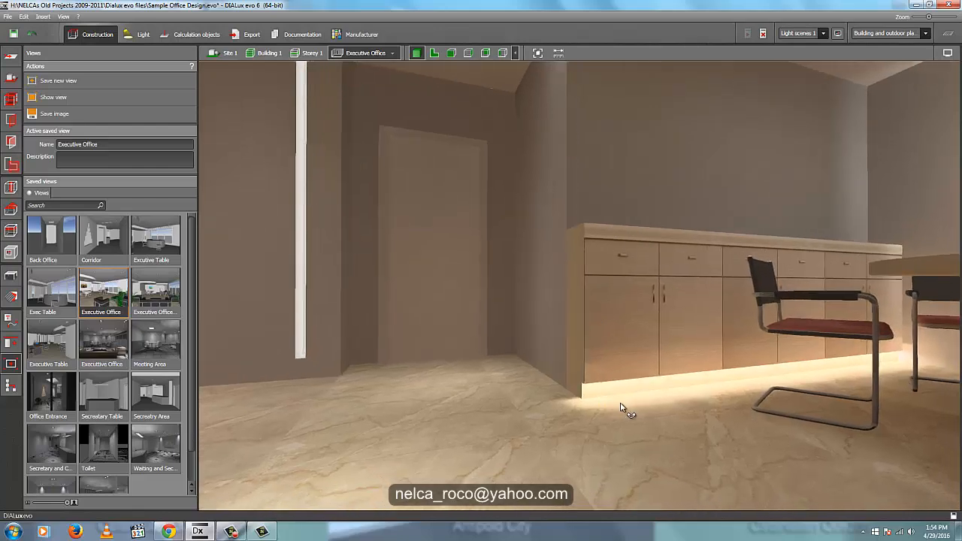
mouse_move(621, 407)
right_mouse_down()
mouse_move(629, 402)
mouse_move(425, 402)
right_mouse_up()
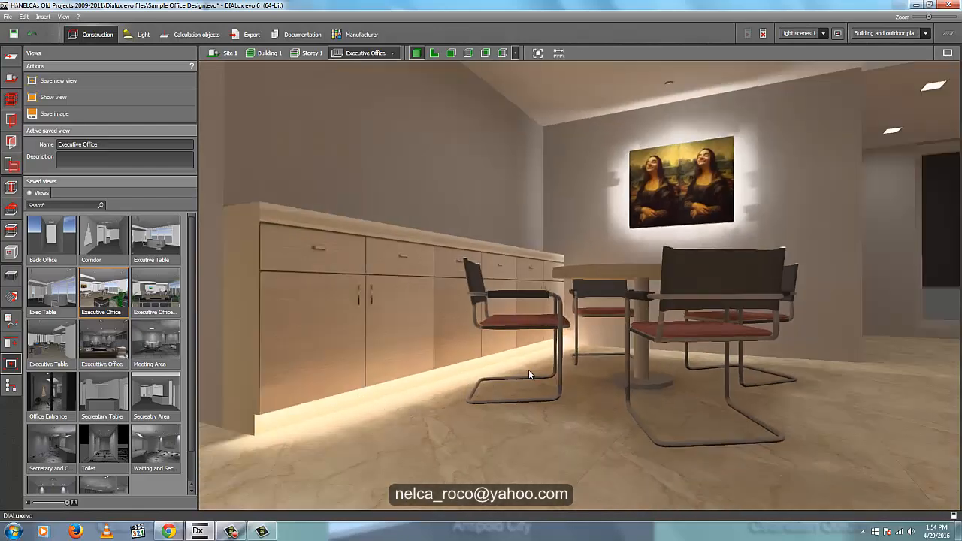
scroll(528, 370, "down", 4)
right_click_drag(602, 408, 572, 415)
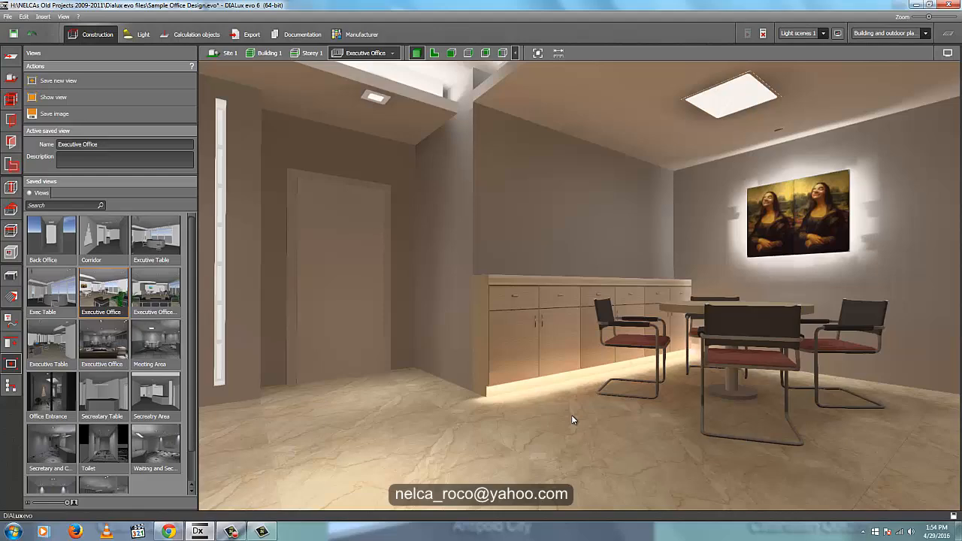
scroll(572, 415, "down", 3)
right_click_drag(619, 369, 663, 365)
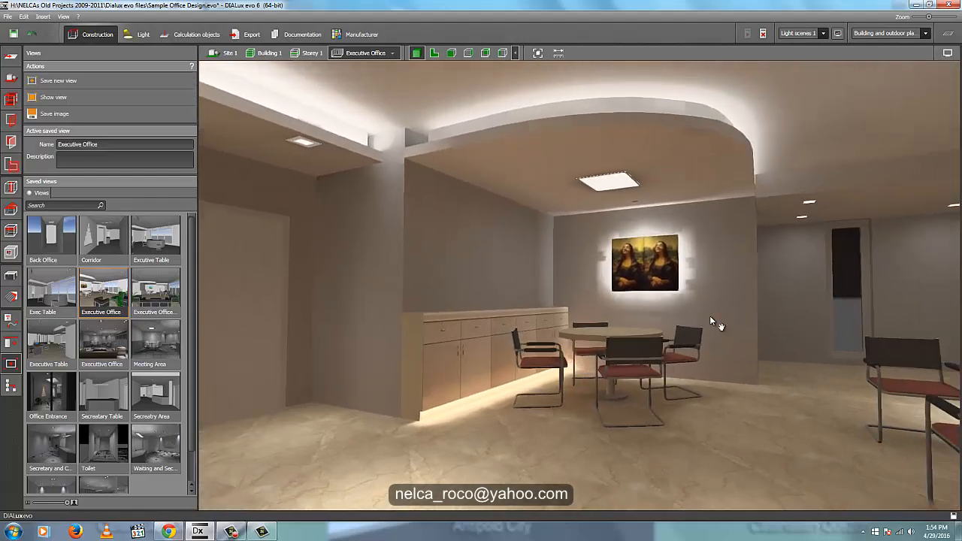
scroll(714, 323, "up", 5)
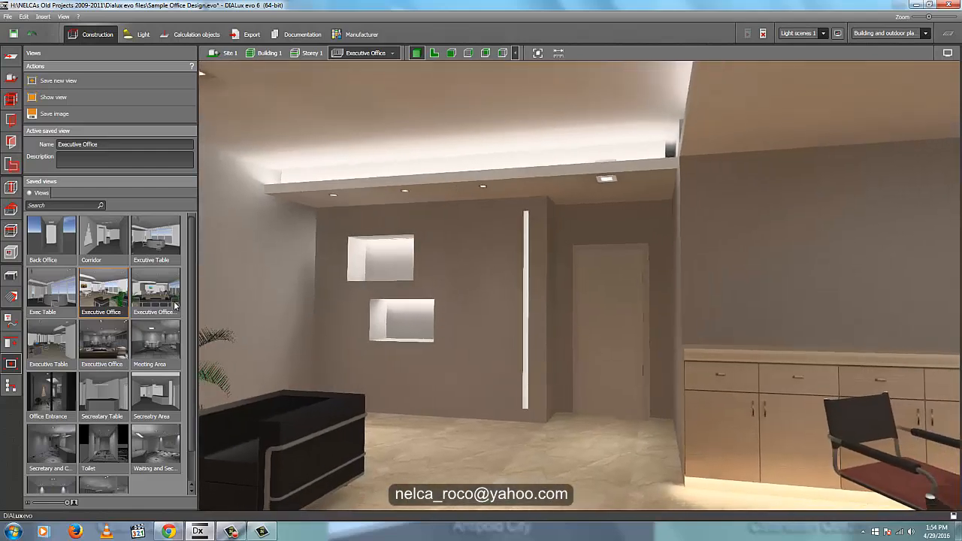
- Show the saved Executive Office view and examine the backlighting around the painting on the wall
double_click(93, 286)
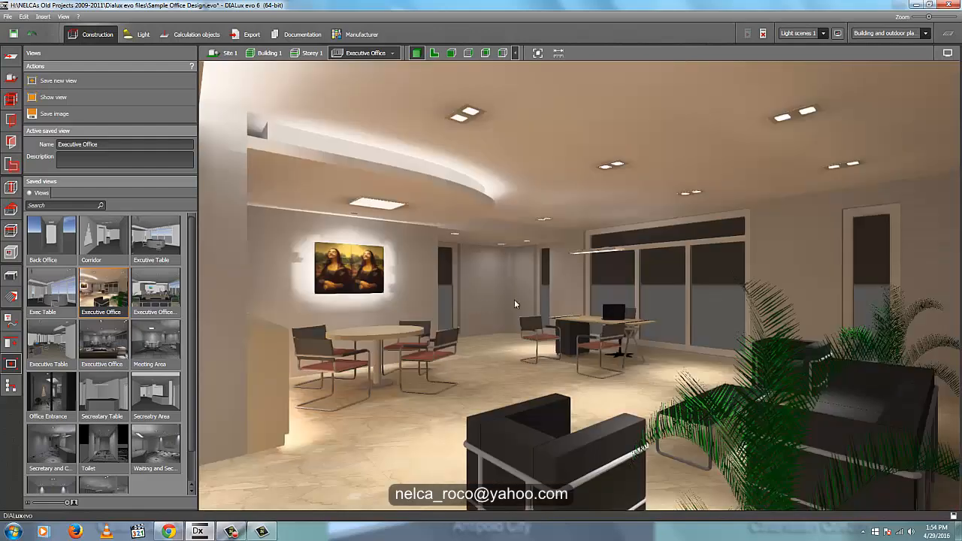
scroll(402, 280, "down", 3)
scroll(400, 272, "up", 5)
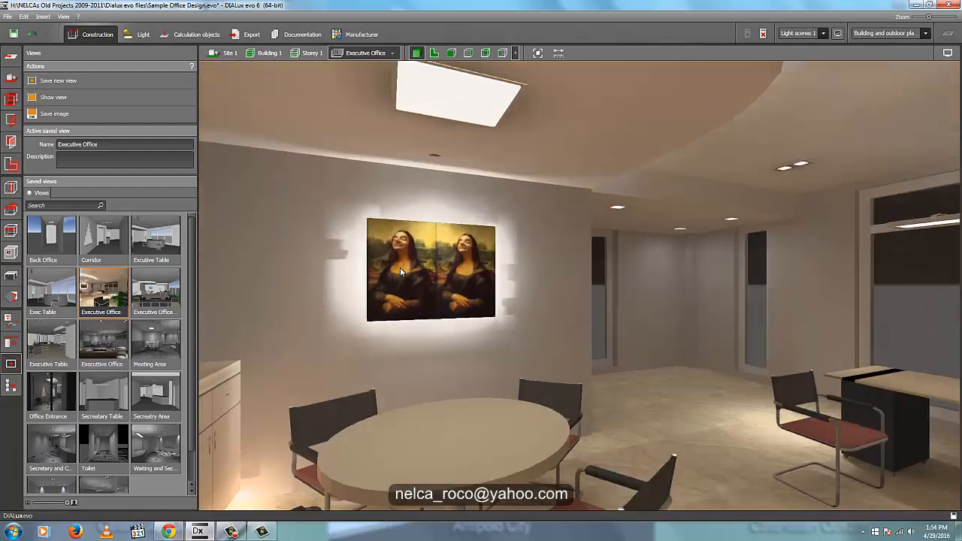
scroll(400, 268, "up", 1)
right_click_drag(471, 307, 678, 293)
scroll(368, 362, "down", 2)
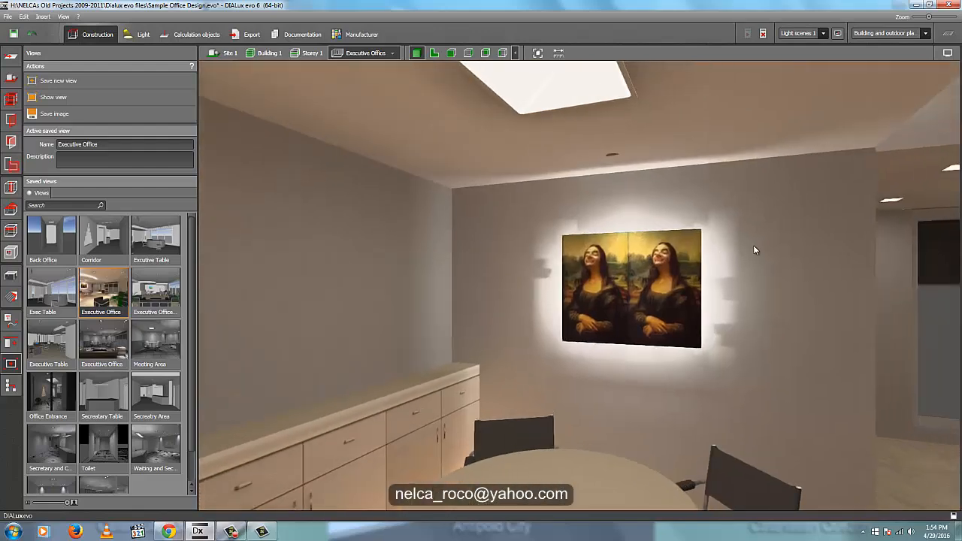
scroll(755, 248, "up", 2)
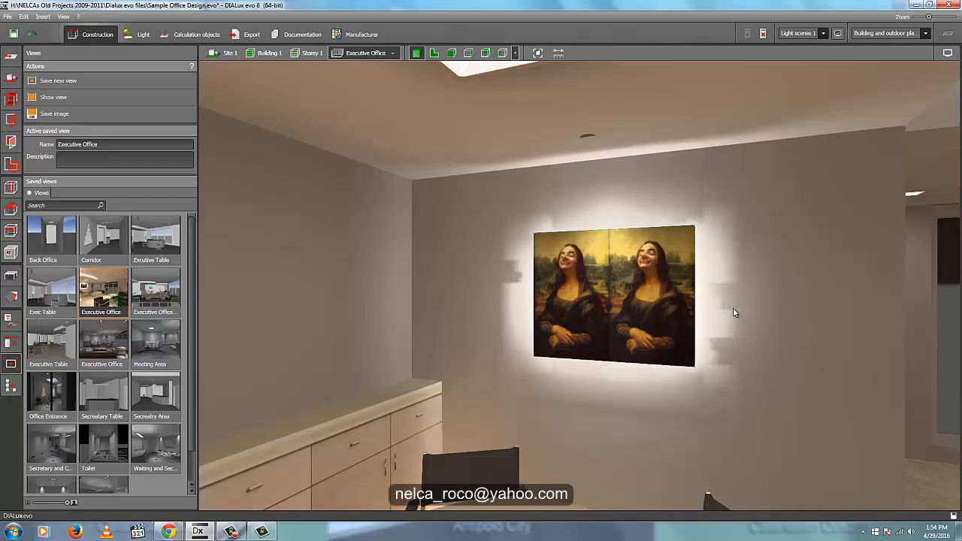
mouse_move(705, 339)
right_mouse_down()
mouse_move(667, 348)
mouse_move(803, 272)
mouse_move(227, 314)
mouse_move(663, 310)
right_mouse_up()
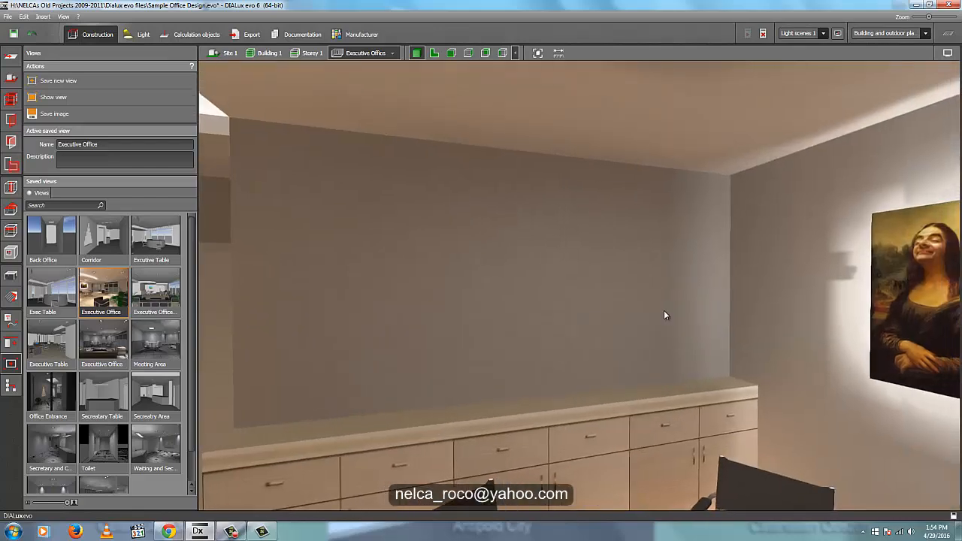
- Review the whole office from beyond the desk area, then closer towards the door wall and meeting corner
scroll(663, 315, "down", 10)
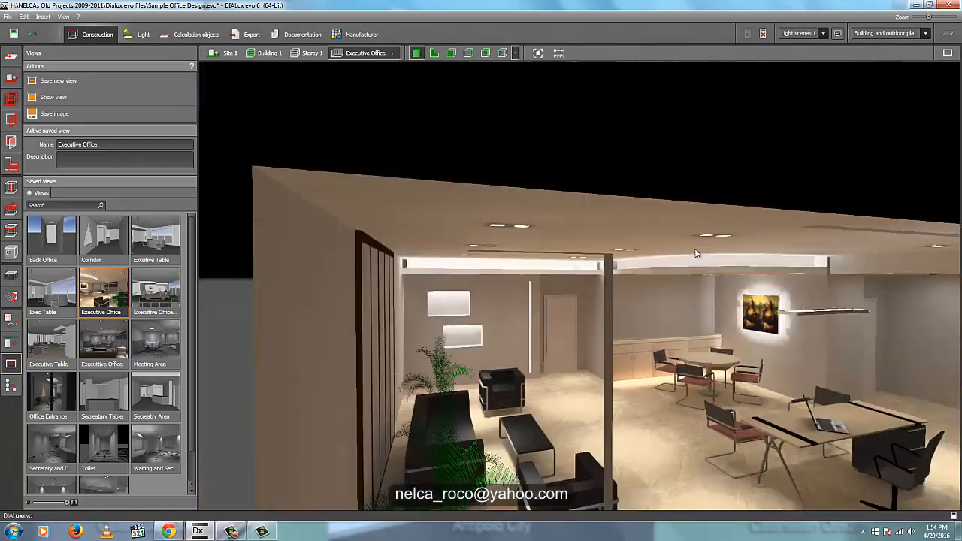
scroll(669, 263, "up", 10)
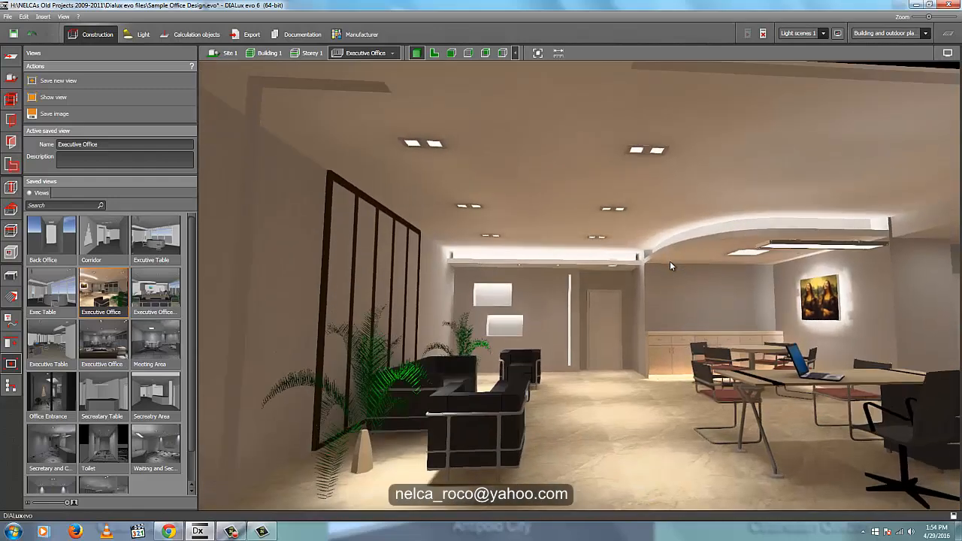
scroll(672, 262, "up", 1)
middle_click_drag(672, 263, 645, 265)
mouse_move(577, 264)
right_mouse_down()
mouse_move(575, 287)
mouse_move(575, 279)
right_mouse_up()
scroll(570, 279, "up", 3)
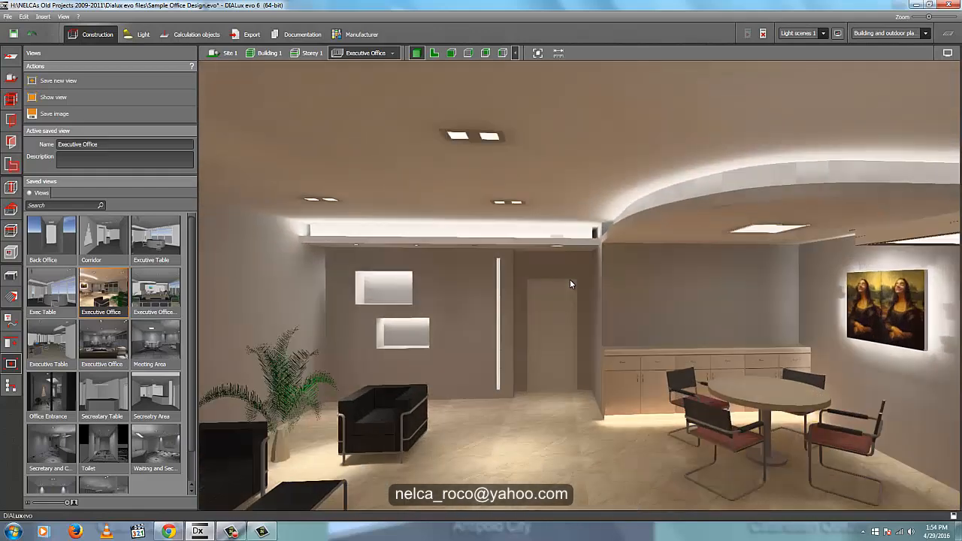
mouse_move(547, 272)
middle_mouse_down()
mouse_move(525, 268)
mouse_move(544, 270)
middle_mouse_up()
right_click_drag(538, 282, 539, 282)
middle_click_drag(539, 282, 556, 281)
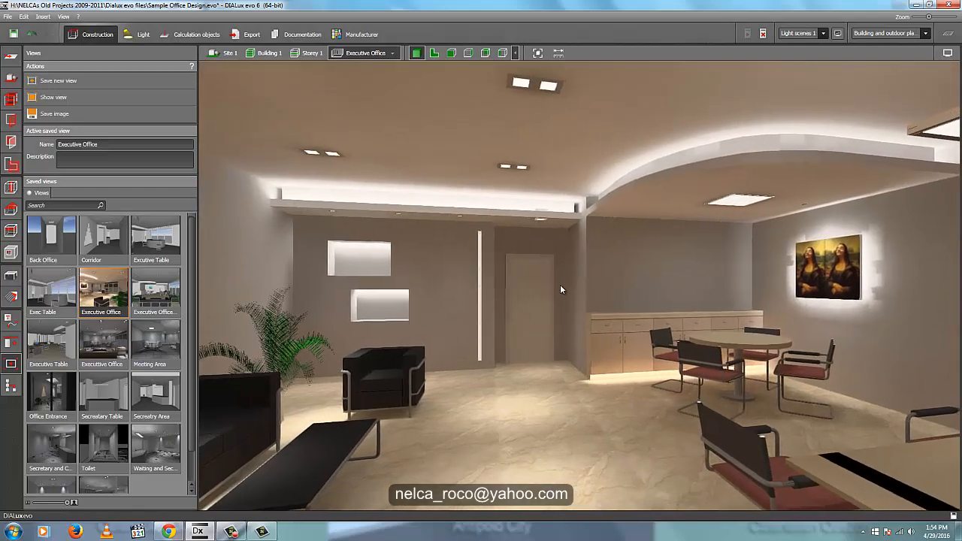
- Show the floor plan and review the light planning tools for help lines, saved views, and copy and arrange
left_click(435, 53)
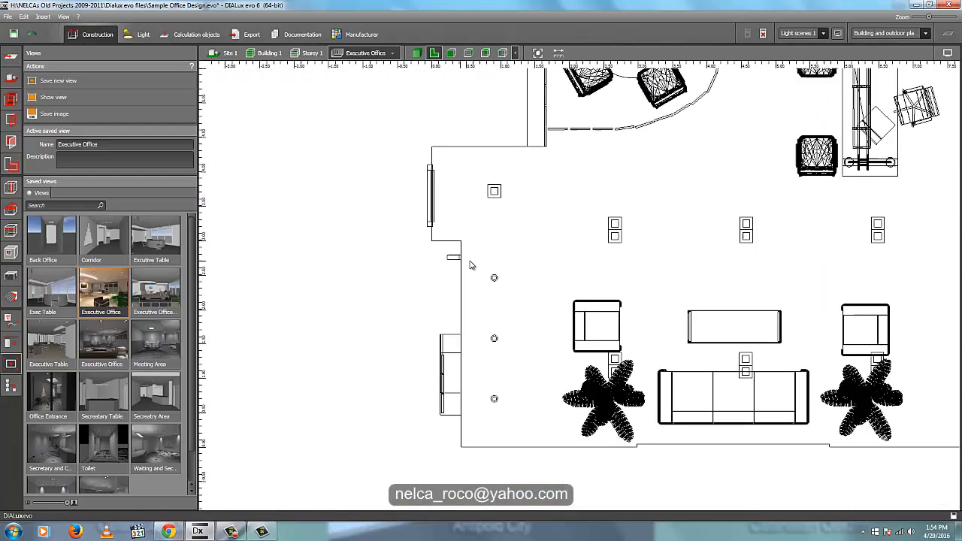
scroll(472, 263, "down", 3)
left_click(149, 30)
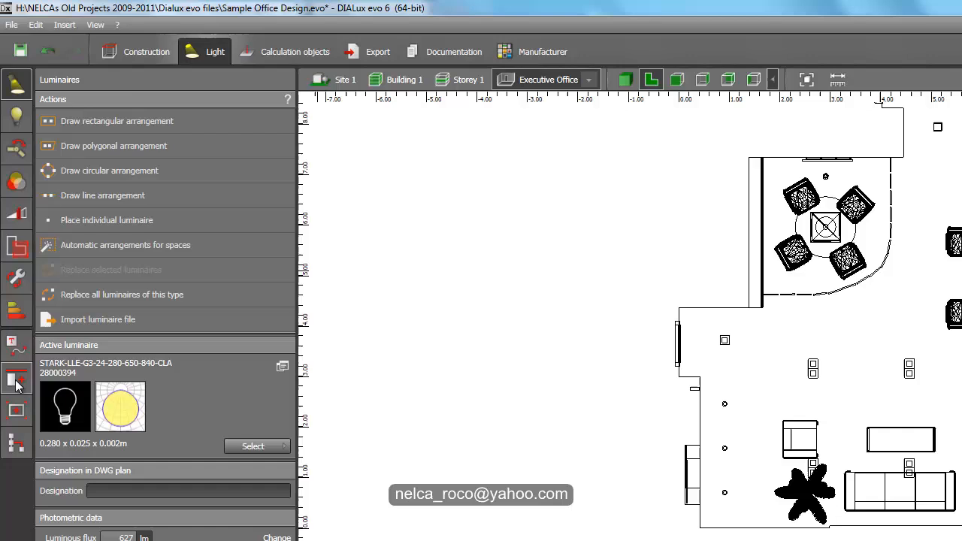
left_click(16, 348)
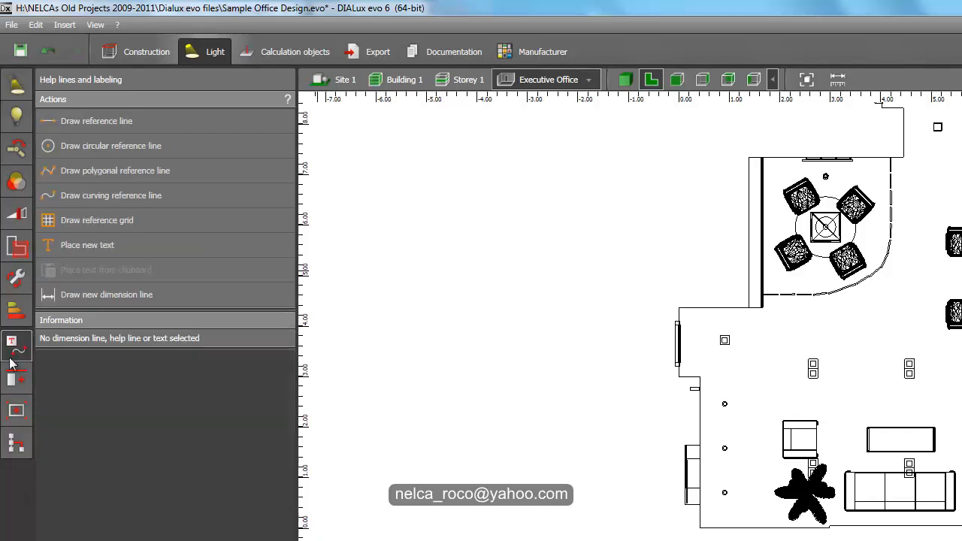
left_click(22, 403)
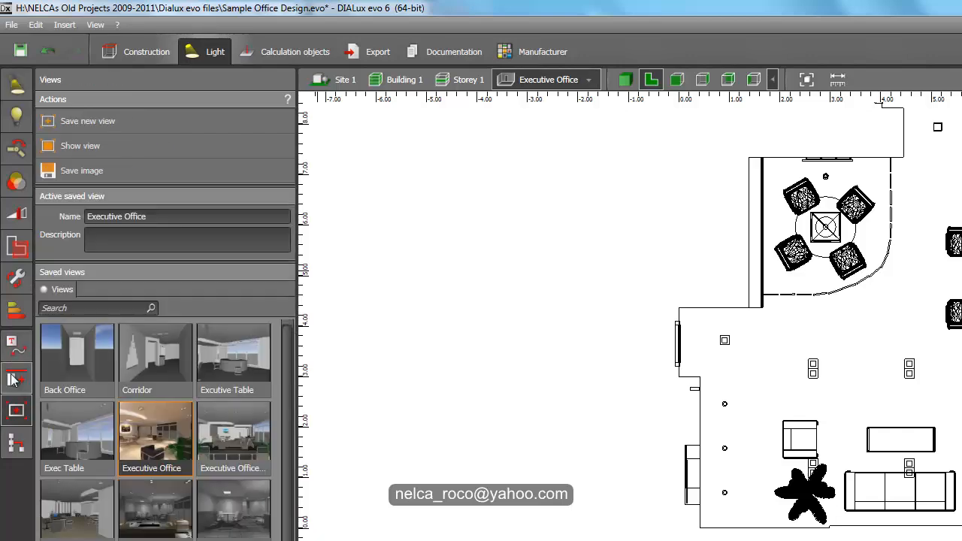
left_click(16, 379)
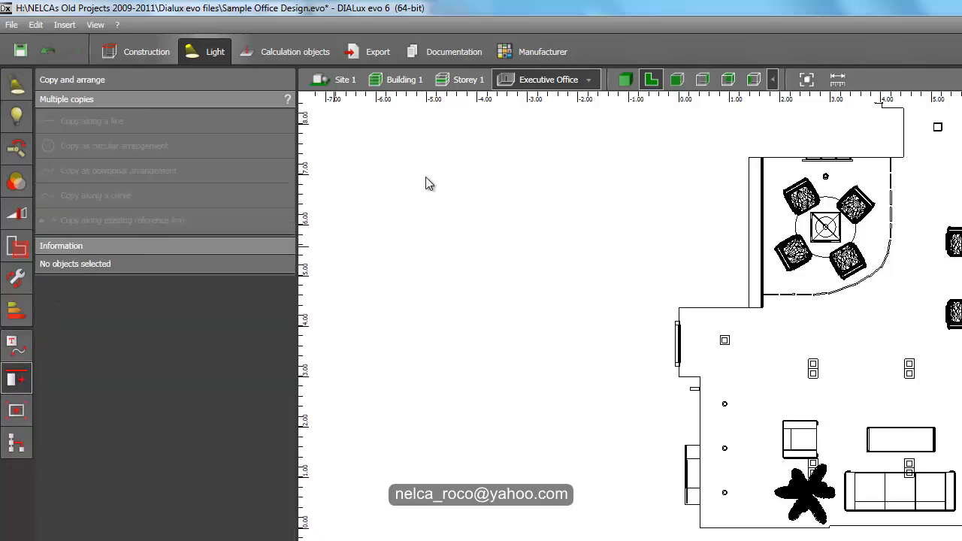
- Compare the office in 3D with its front and right side views, and return to the 3D view
left_click(624, 79)
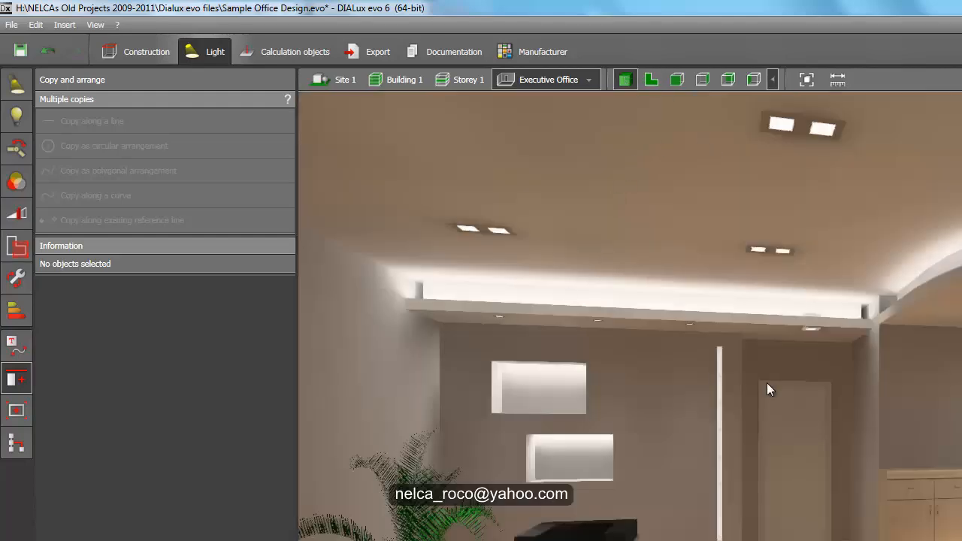
right_click_drag(766, 382, 718, 397)
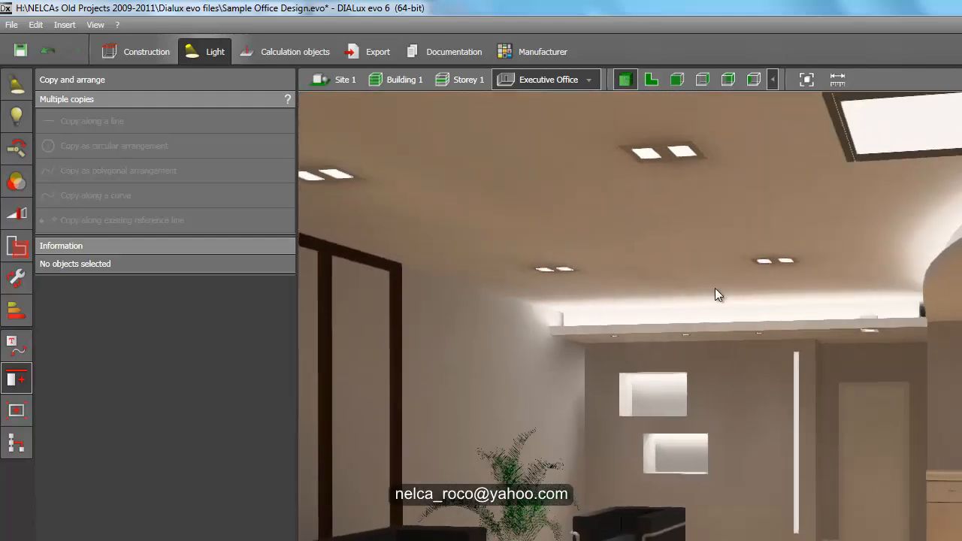
left_click(677, 80)
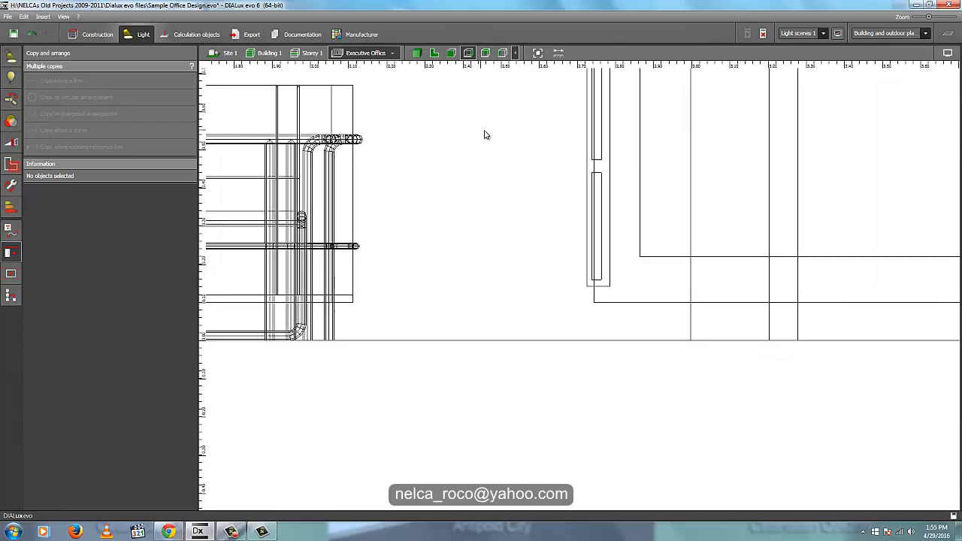
scroll(489, 135, "down", 8)
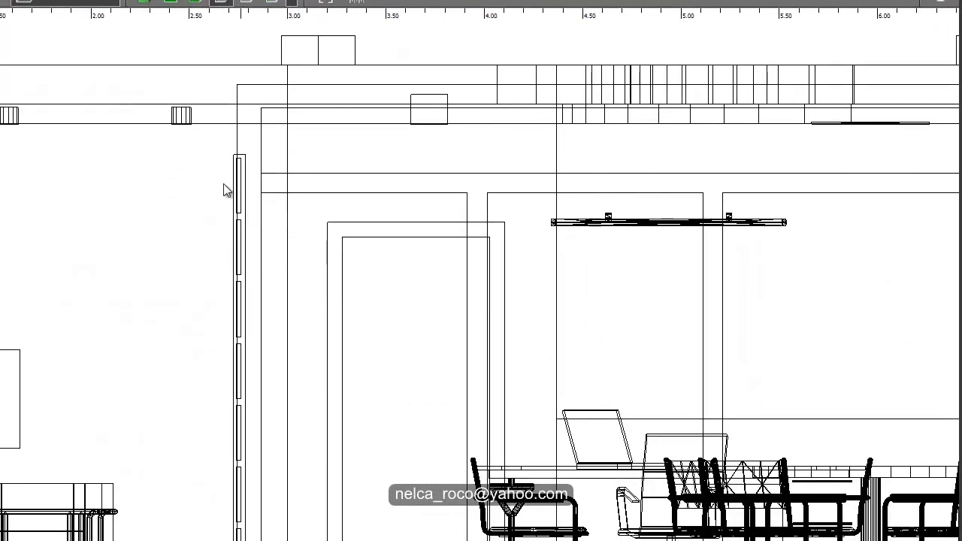
left_click(198, 3)
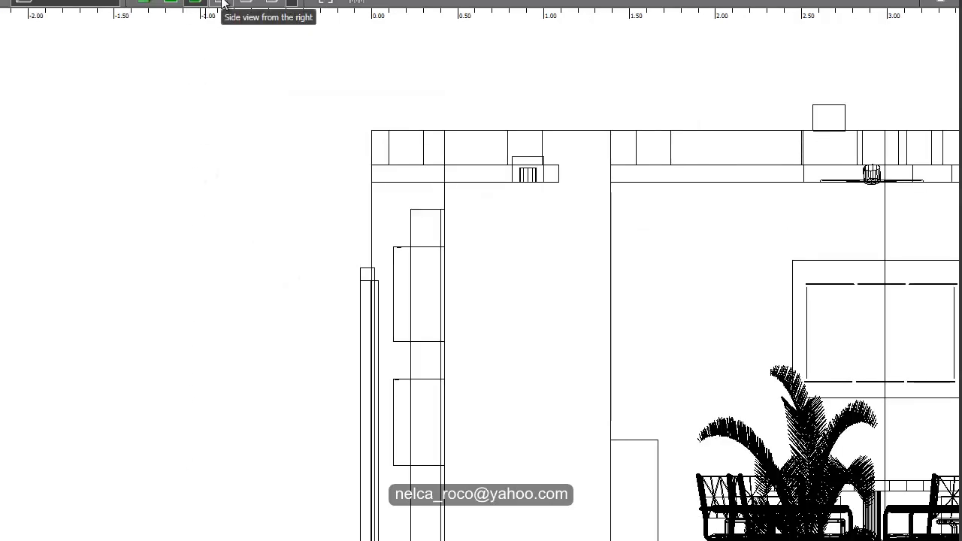
left_click(221, 2)
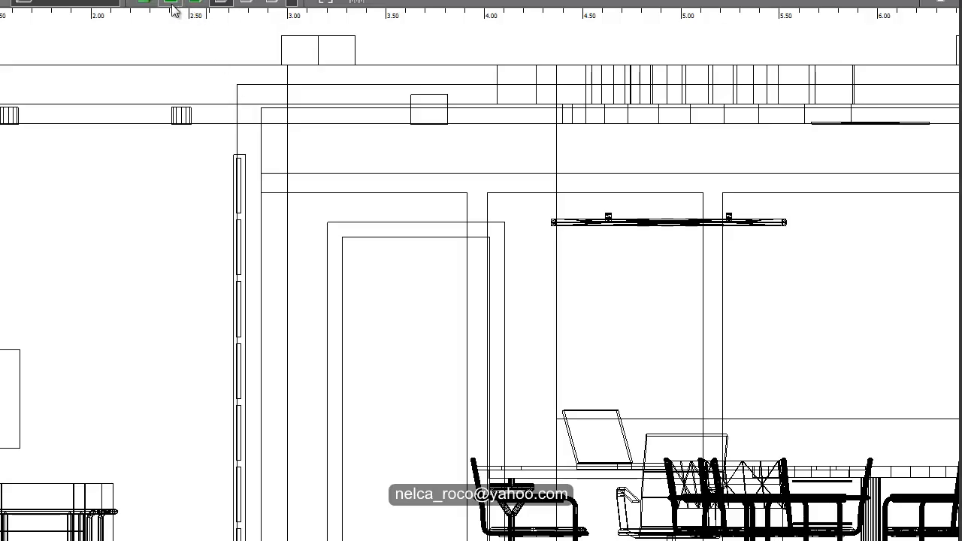
left_click(144, 2)
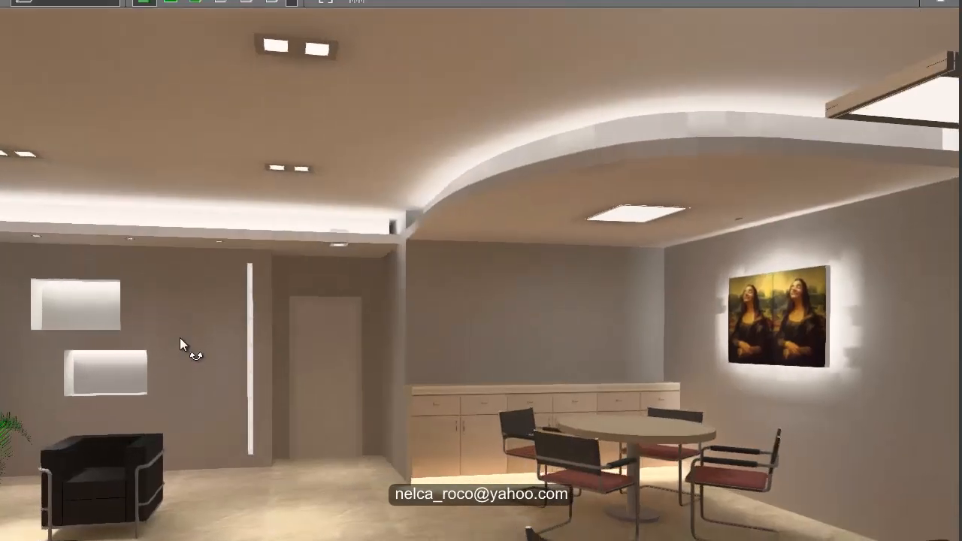